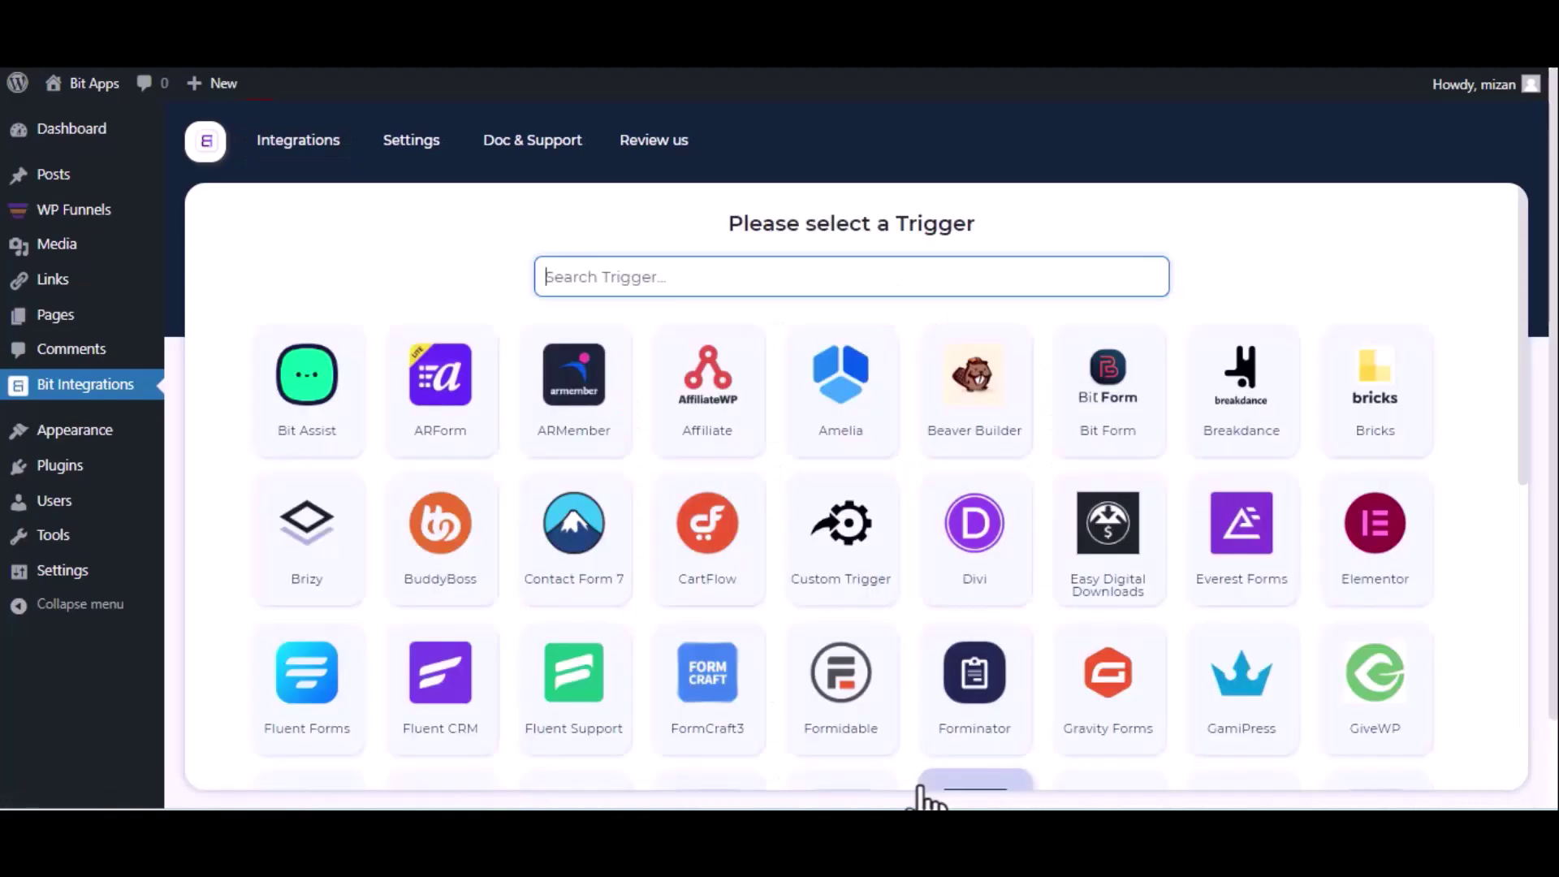
Select WPFunnels as the trigger, copy its webhook URL and start fetching sample data
{"action": "type", "text": "wp"}
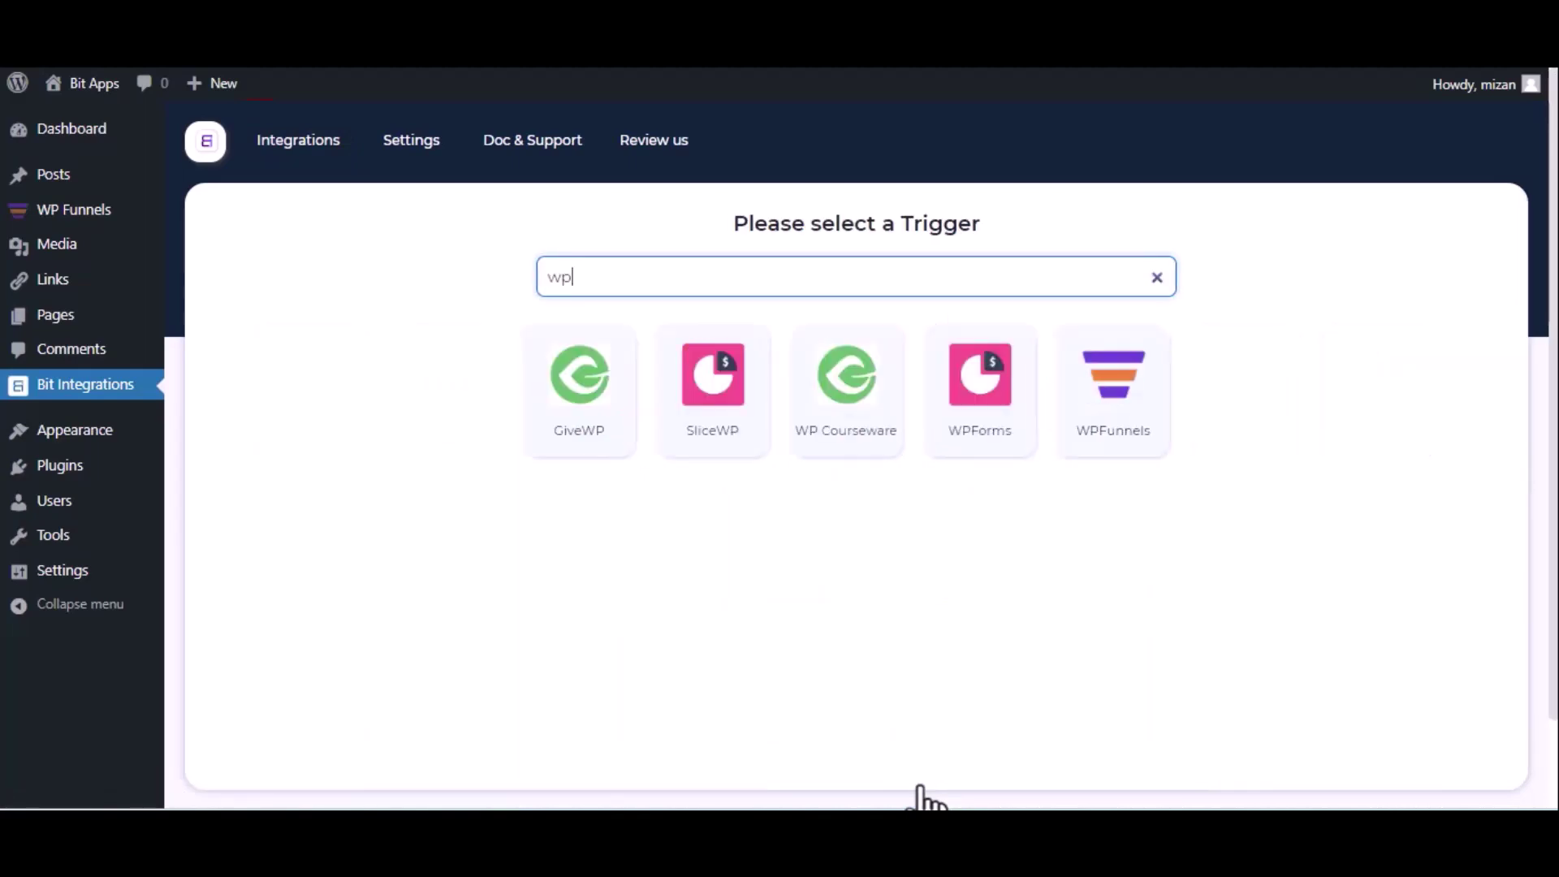
{"action": "left_click", "coordinate": [1091, 427]}
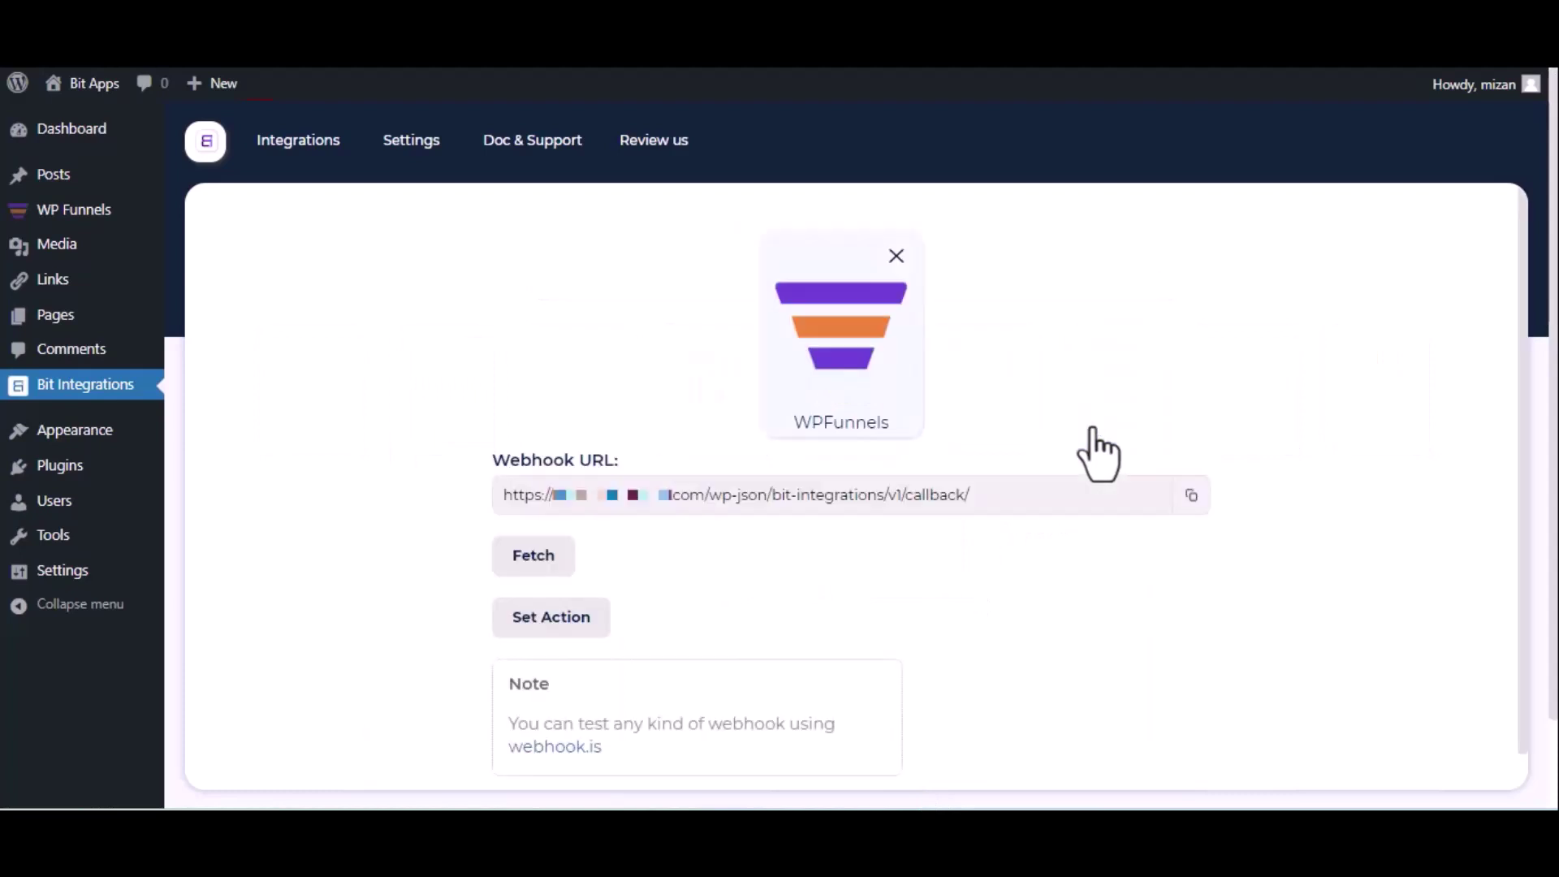
{"action": "left_click", "coordinate": [1190, 497]}
{"action": "left_click", "coordinate": [515, 568]}
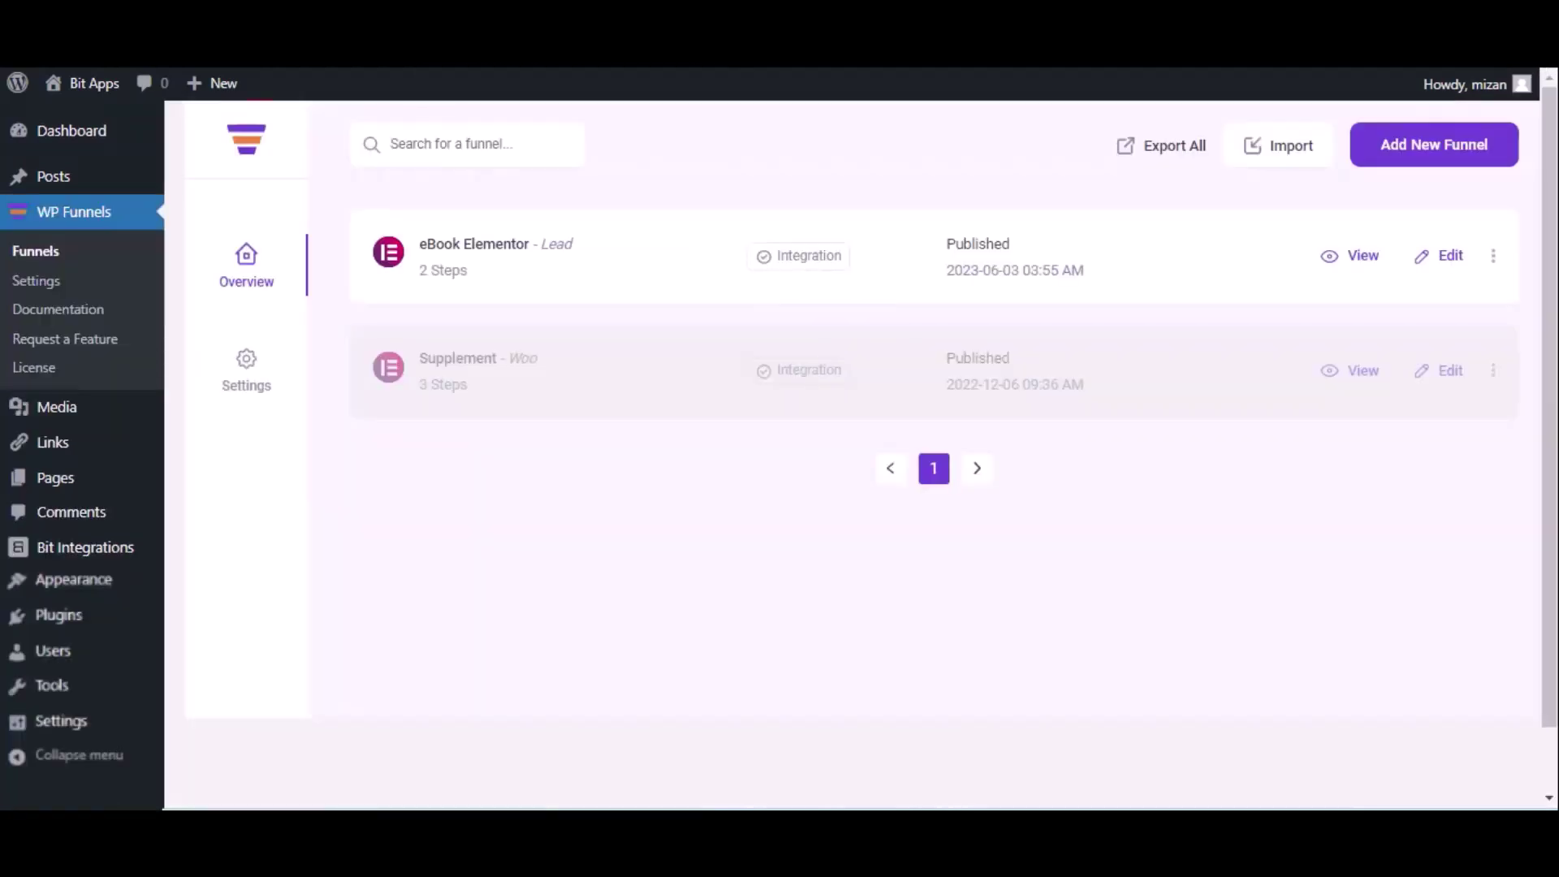
Start adding a new webhook from the eBook Elementor funnel's webhook list
{"action": "left_click", "coordinate": [1451, 257]}
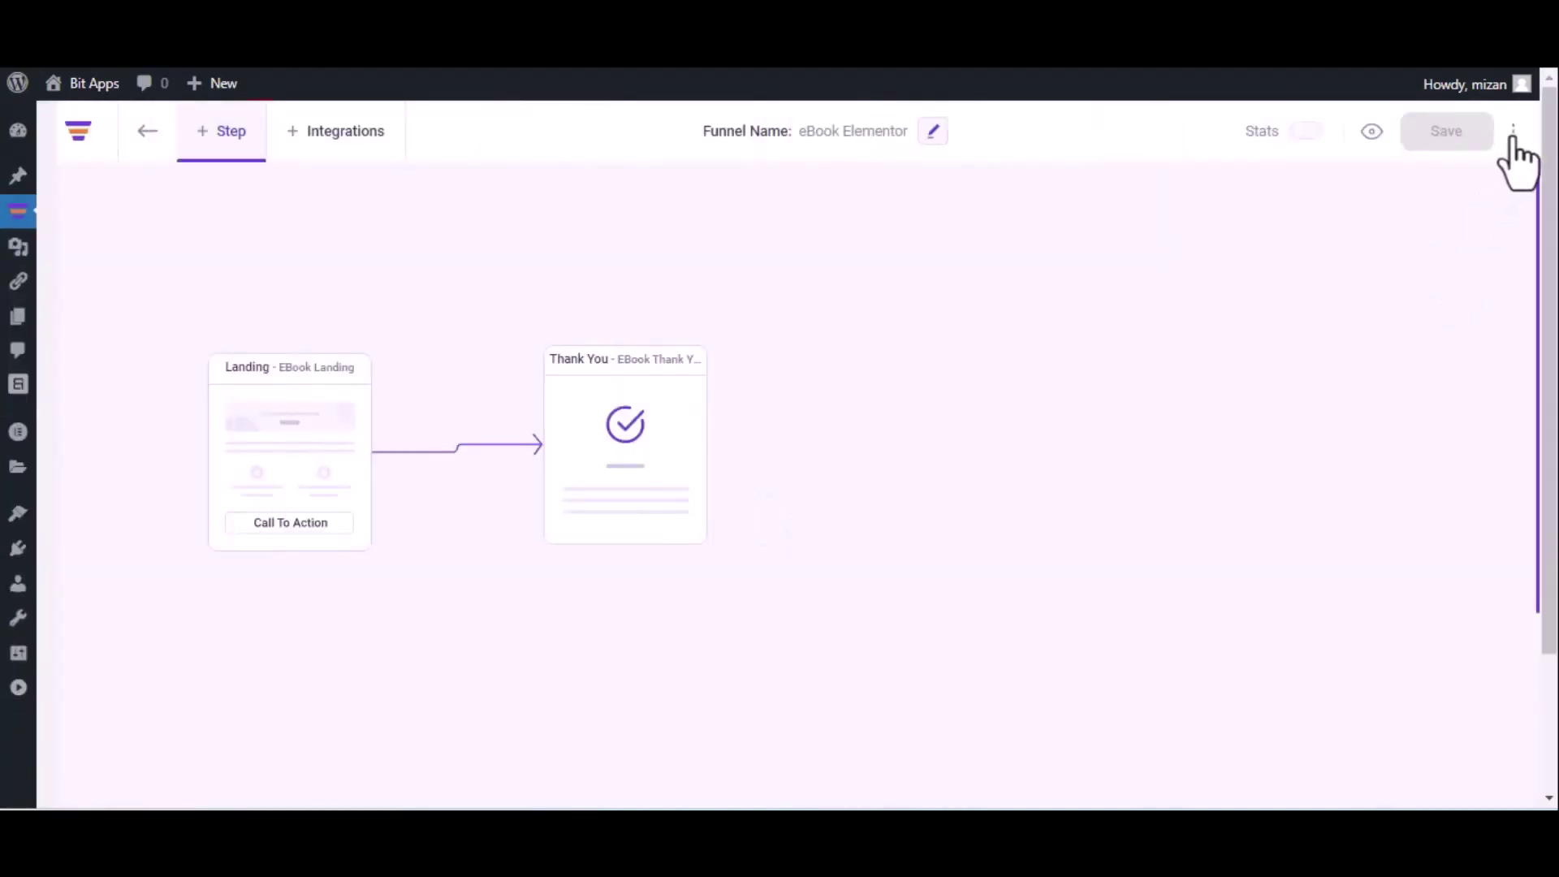
{"action": "left_click", "coordinate": [1513, 131]}
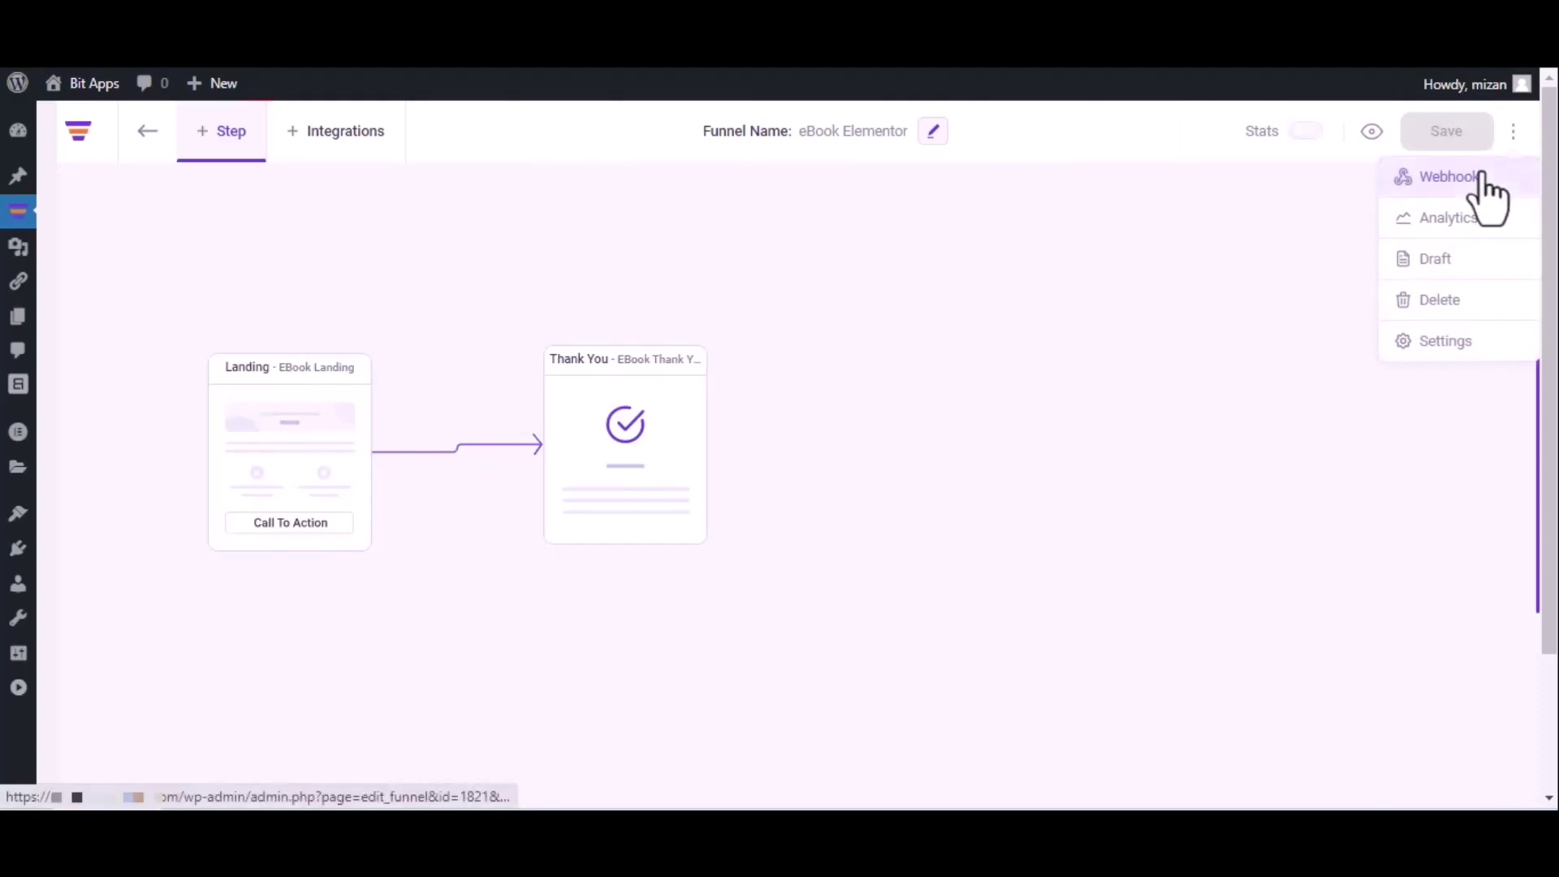
{"action": "left_click", "coordinate": [1482, 177]}
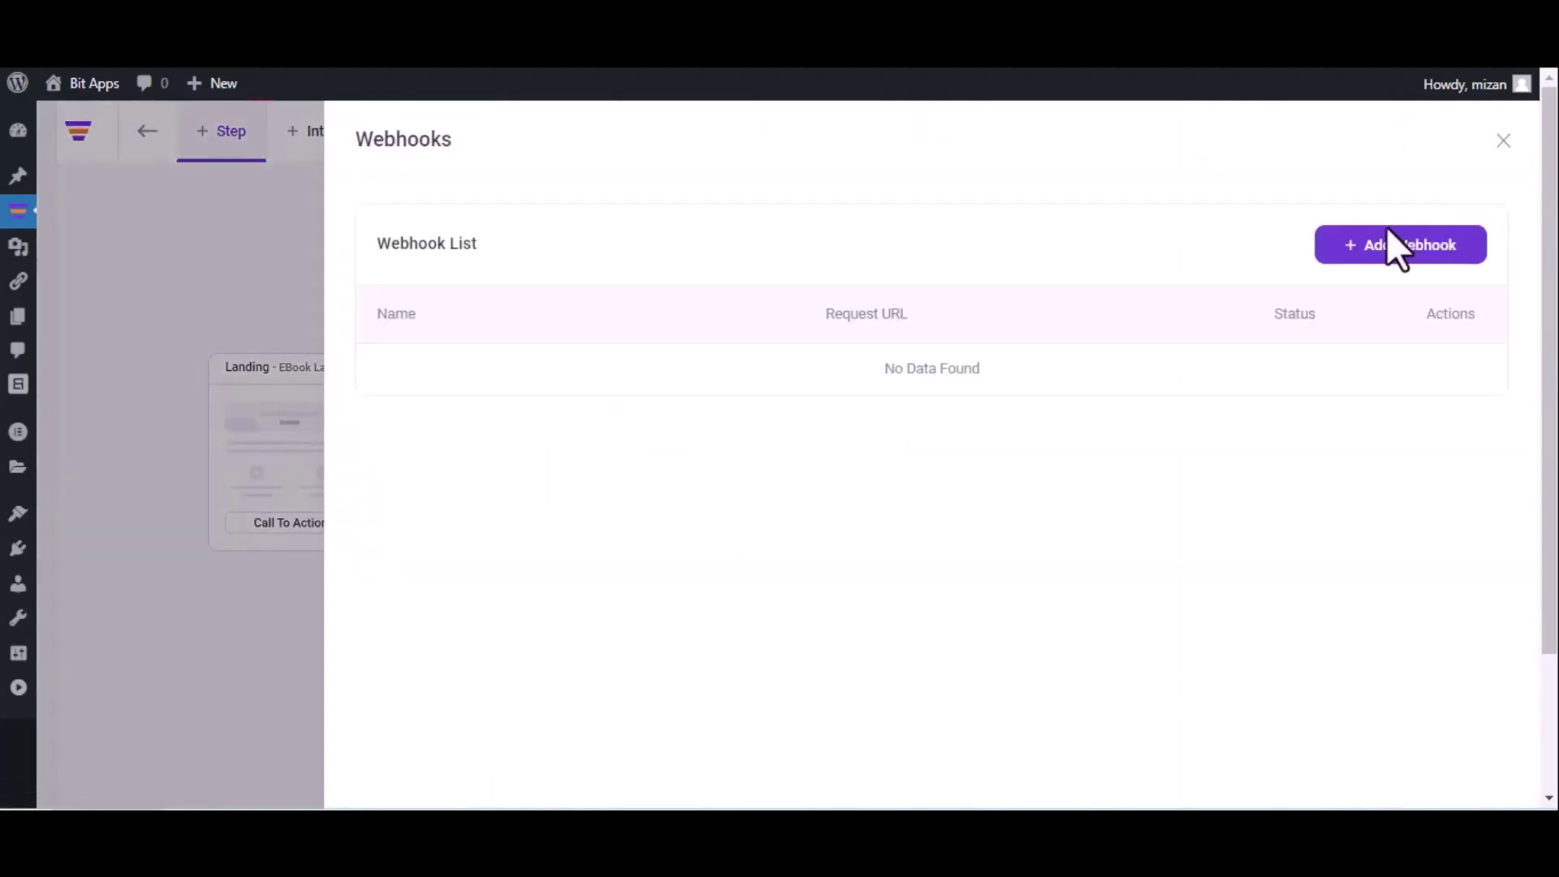
{"action": "left_click", "coordinate": [1394, 254]}
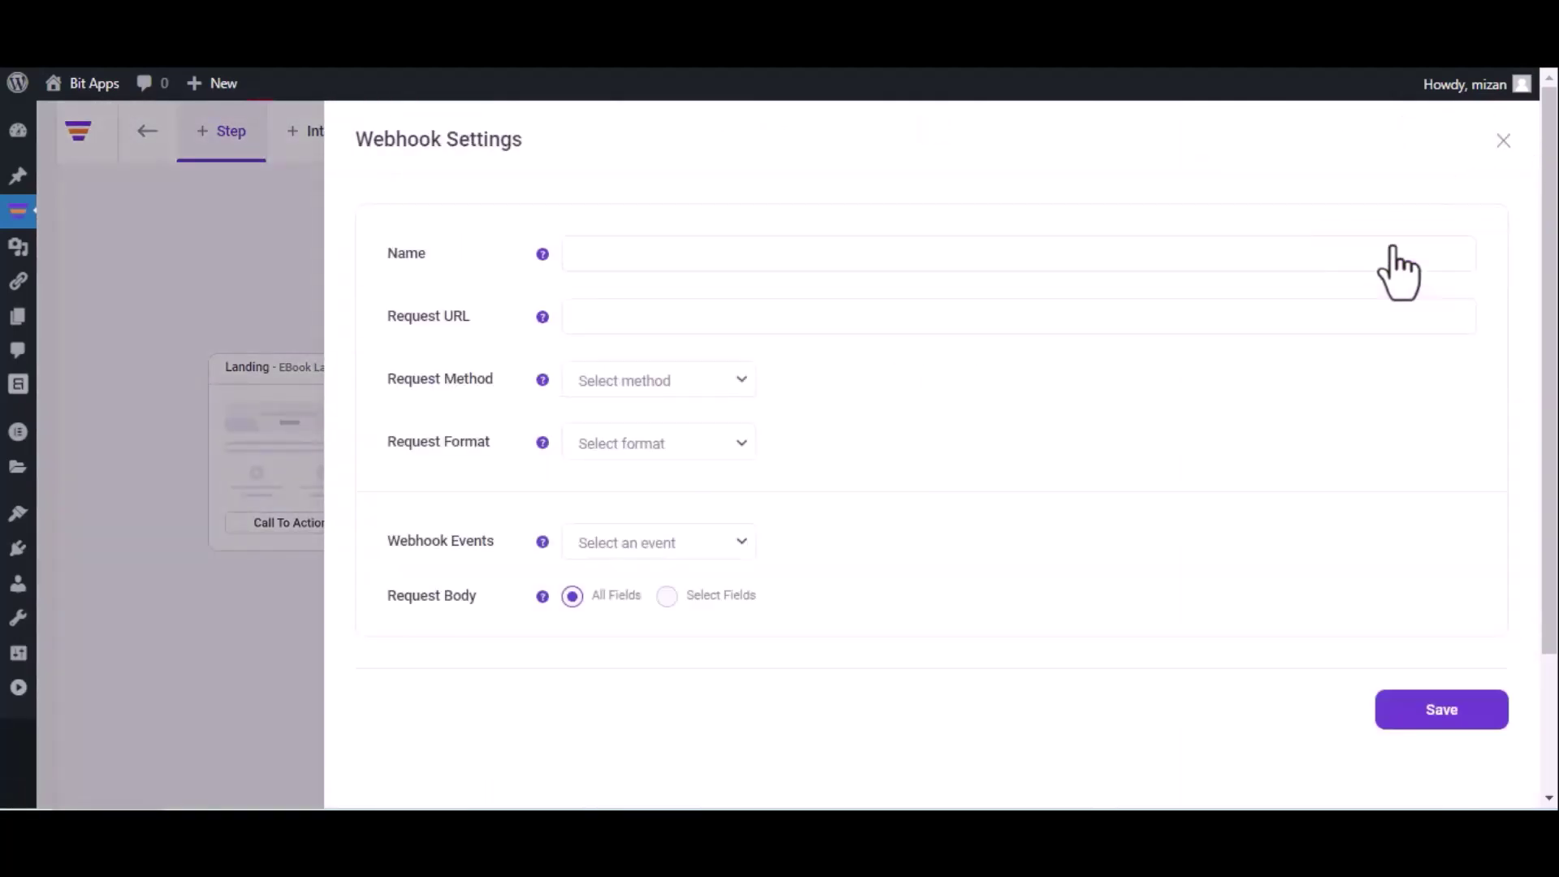
Name the webhook 'Bit Integrations' and paste the copied URL as its request URL
{"action": "left_click", "coordinate": [1013, 264]}
{"action": "type", "text": "Bit Integrations"}
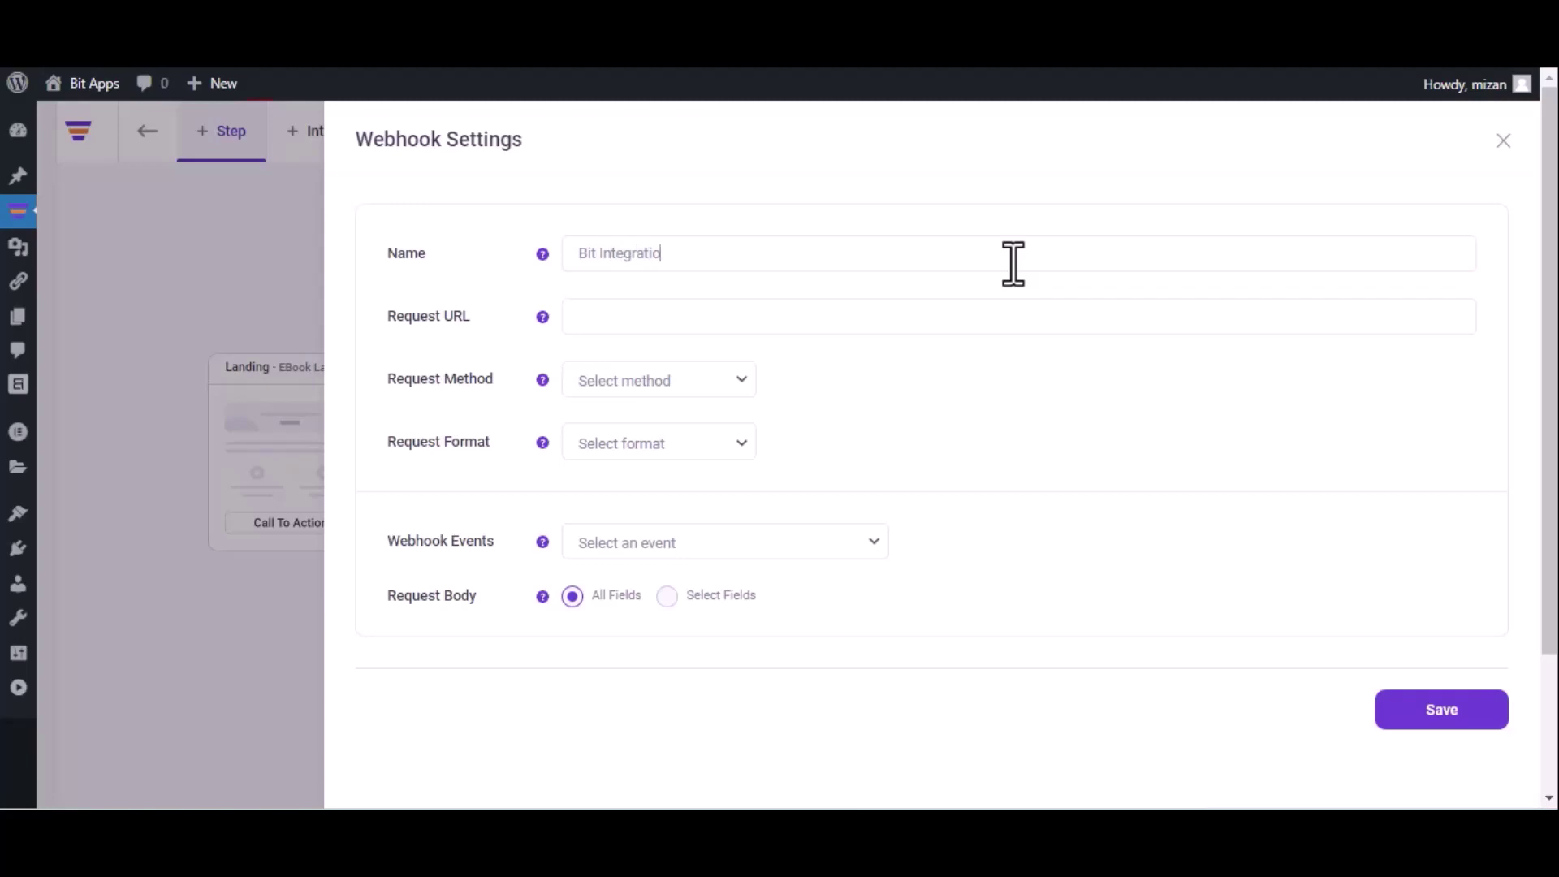
{"action": "left_click", "coordinate": [776, 314]}
{"action": "key", "text": "ctrl+v"}
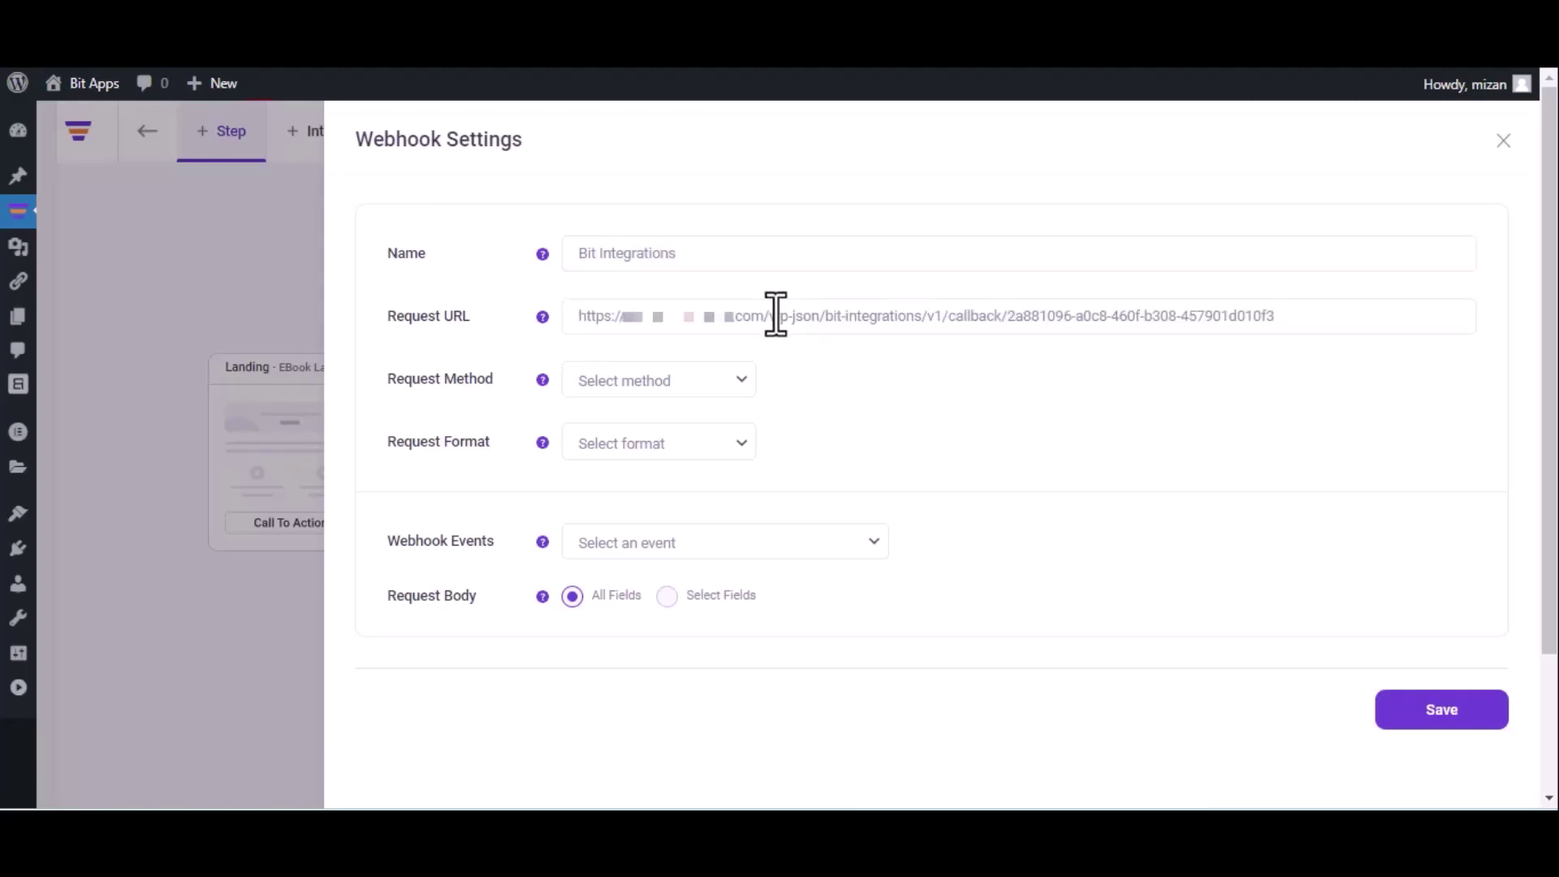
Set POST method, JSON format and the After Optin Form Submitted (eBook Landing) event, then save
{"action": "left_click", "coordinate": [670, 393]}
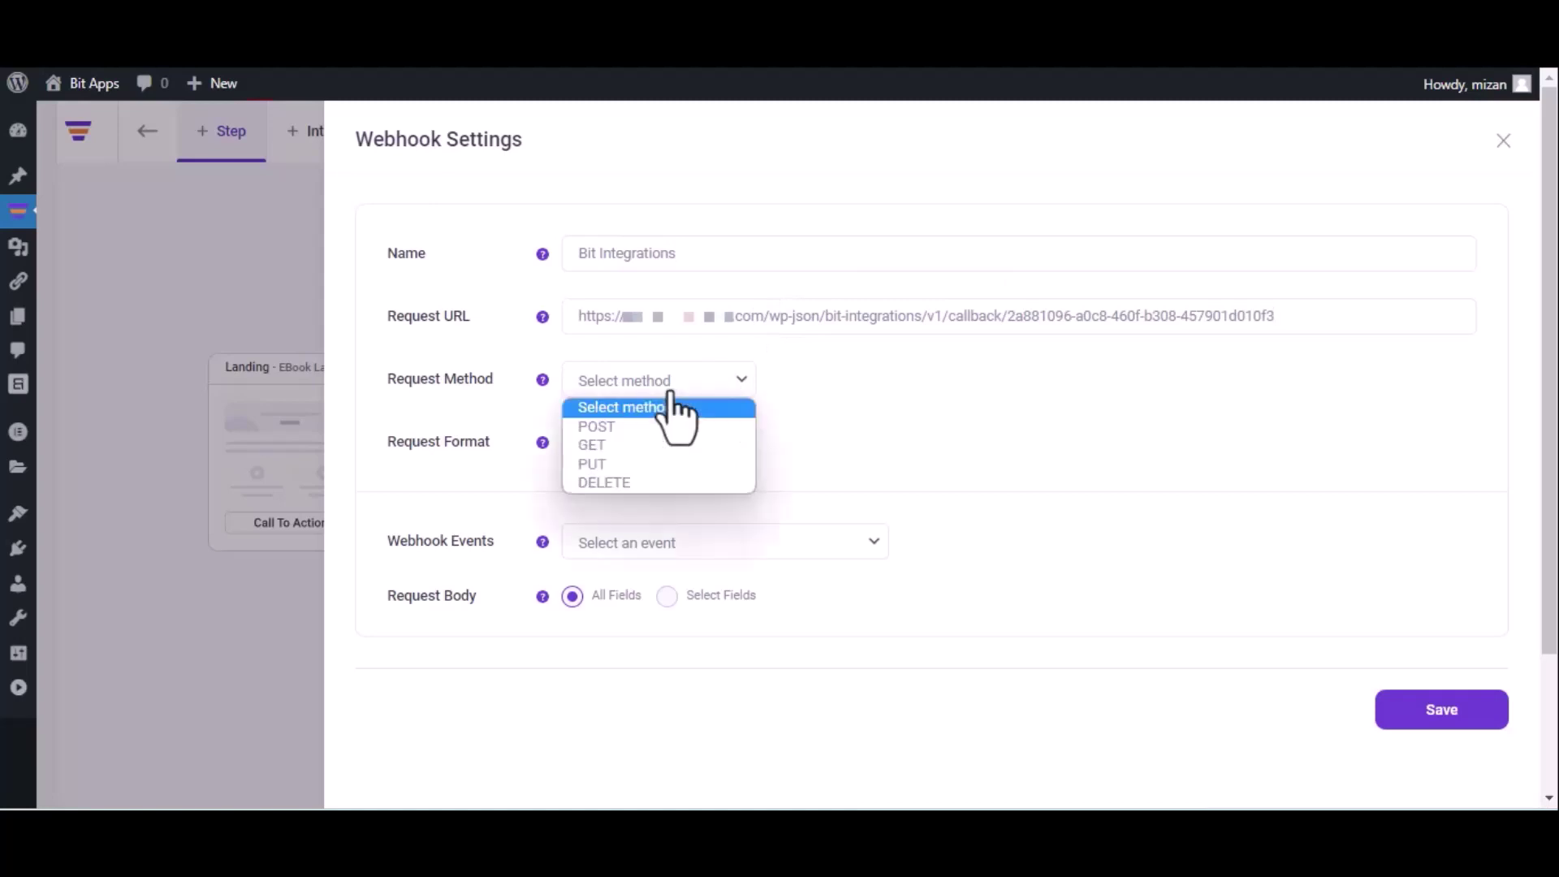
{"action": "left_click", "coordinate": [655, 428]}
{"action": "left_click", "coordinate": [658, 443]}
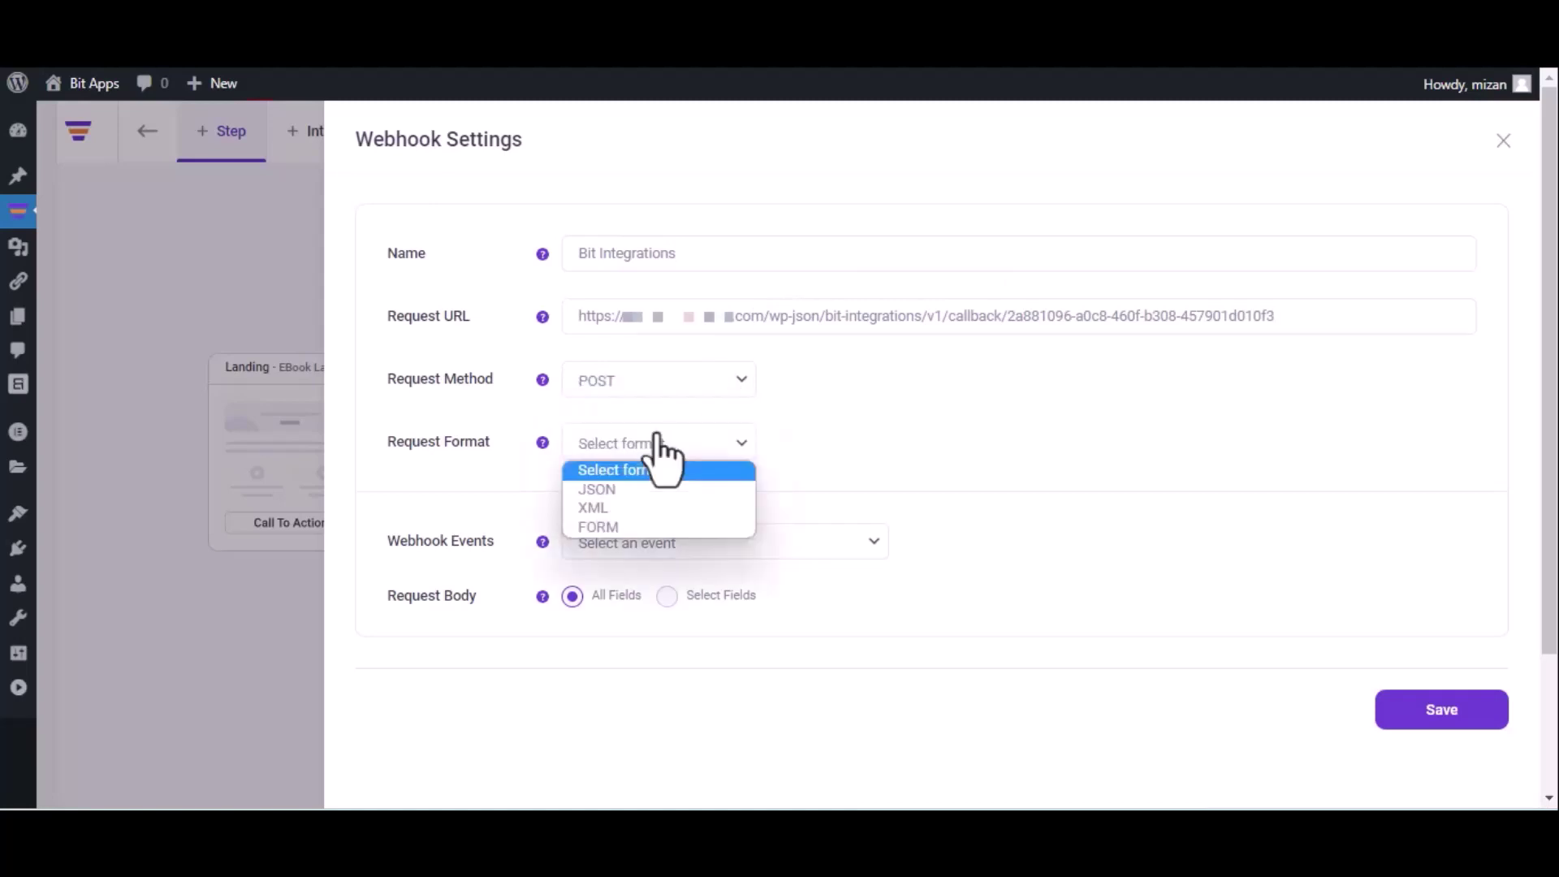
{"action": "left_click", "coordinate": [644, 489]}
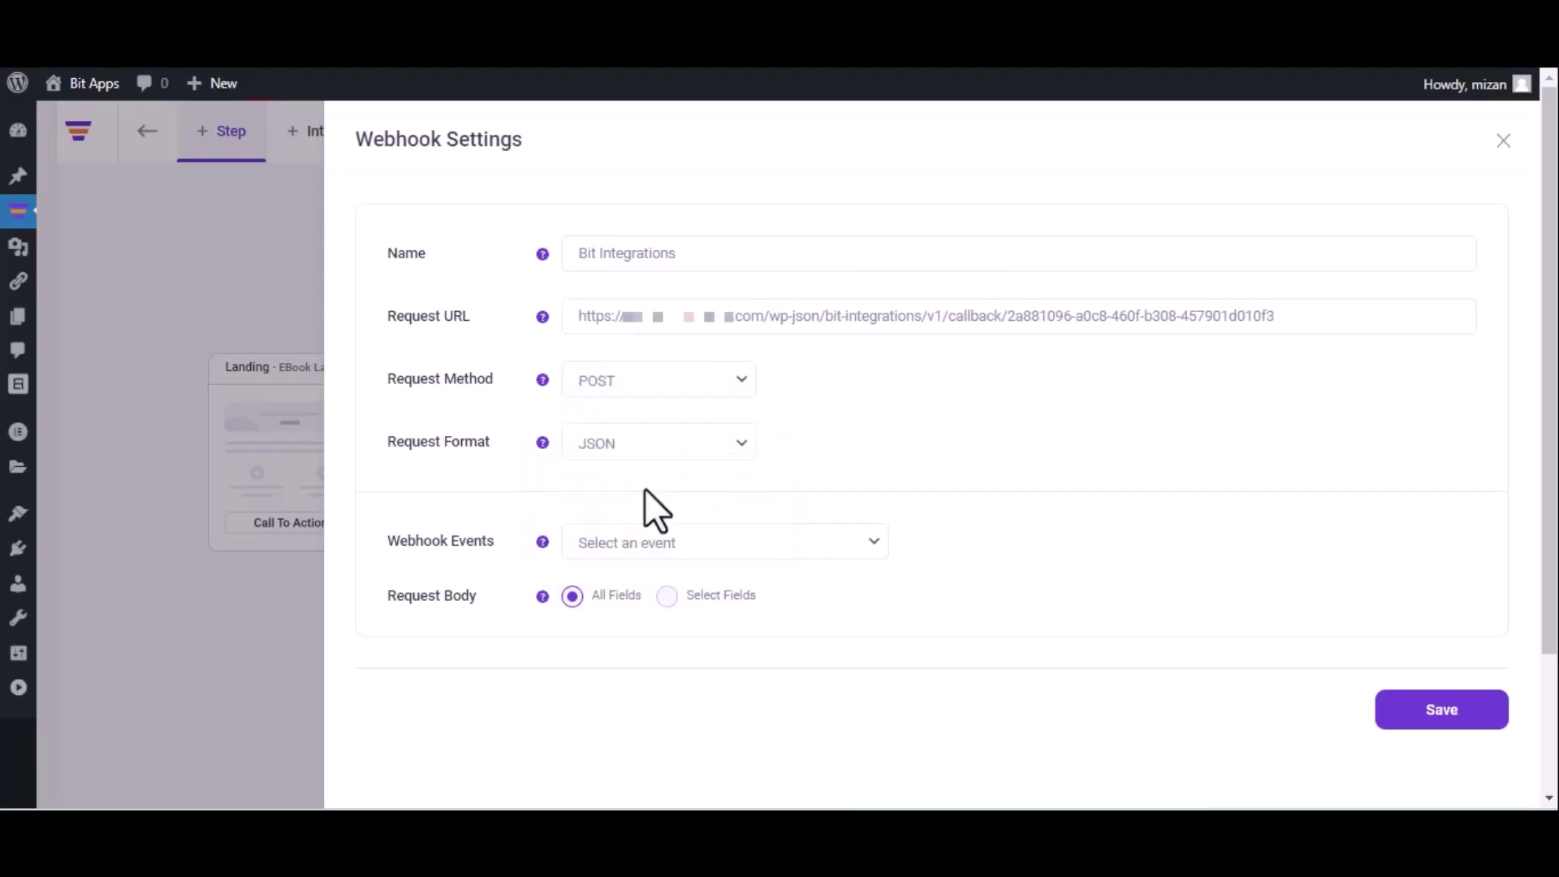
{"action": "left_click", "coordinate": [682, 541]}
{"action": "left_click", "coordinate": [681, 591]}
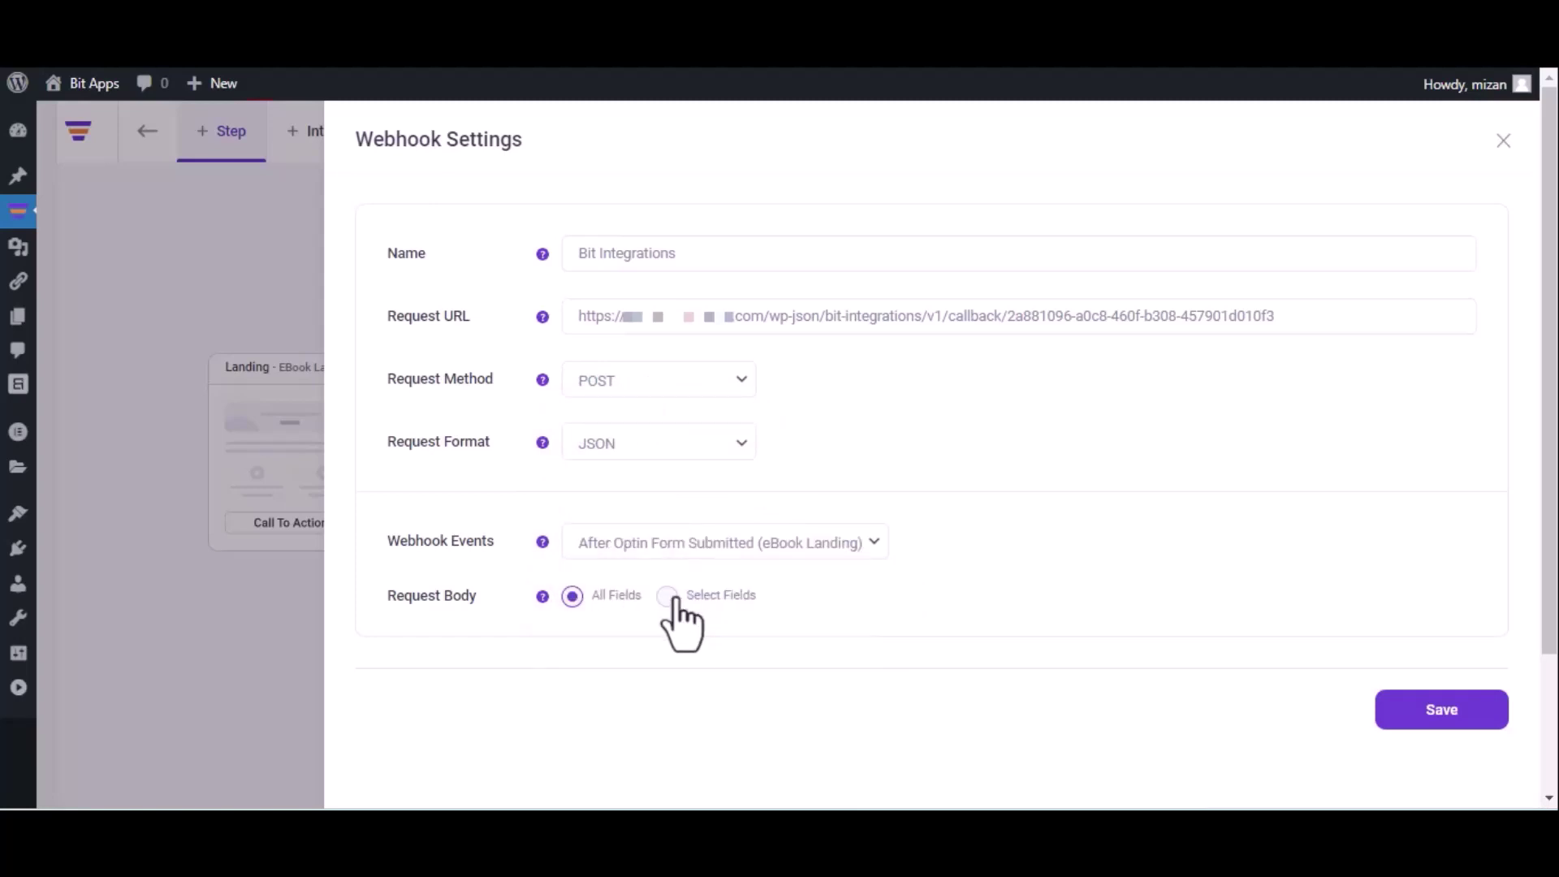
{"action": "left_click", "coordinate": [1437, 714]}
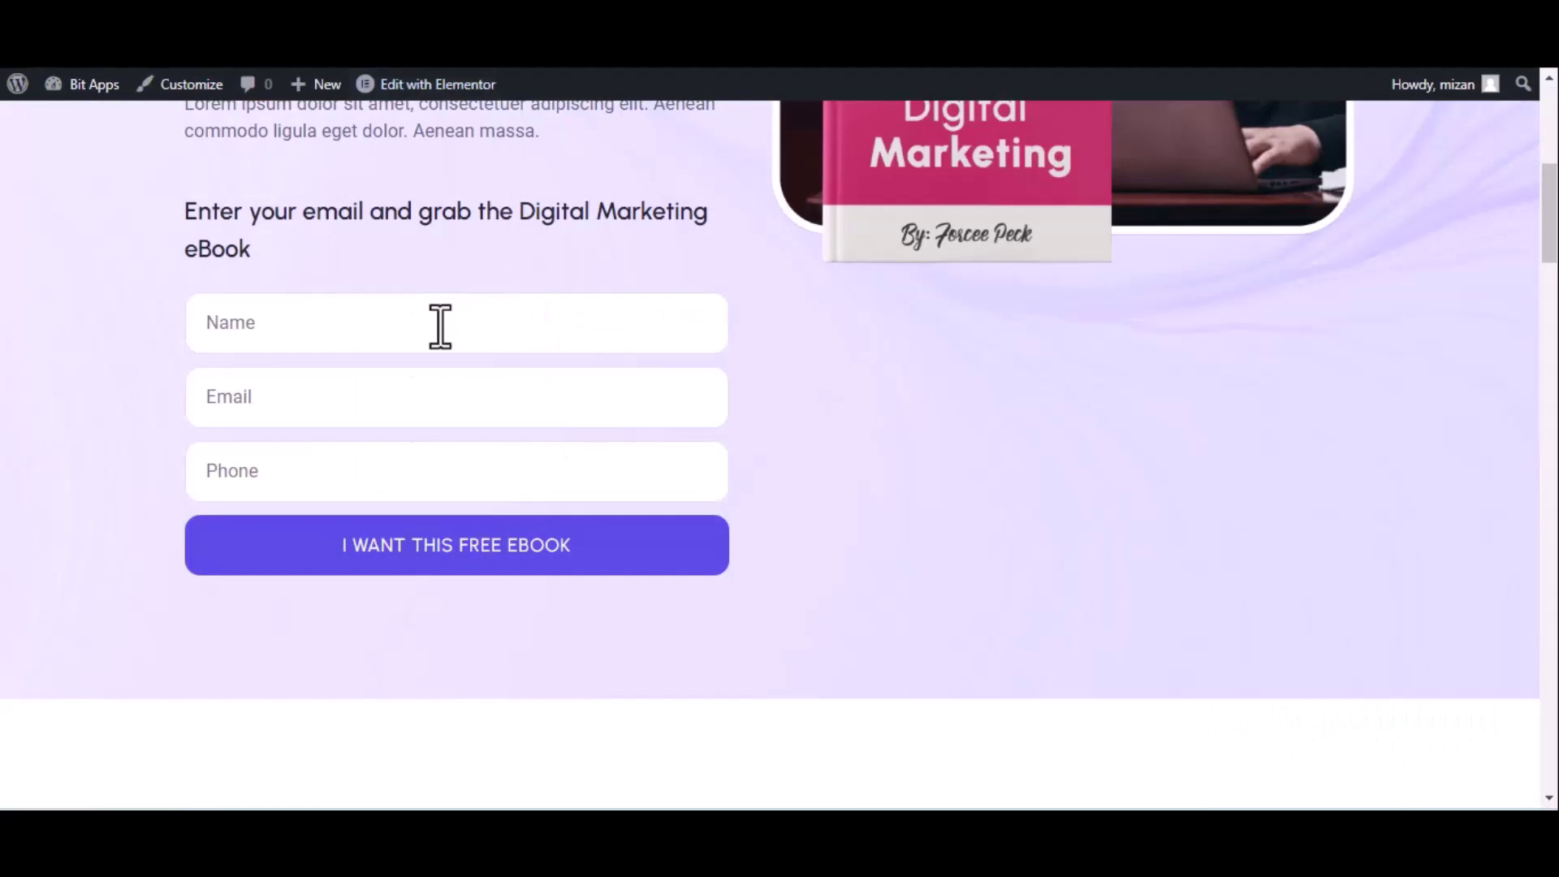
Submit the eBook opt-in form with name 'Bit Integrations', a test e-mail and phone, then return to Bit Integrations
{"action": "left_click", "coordinate": [440, 327]}
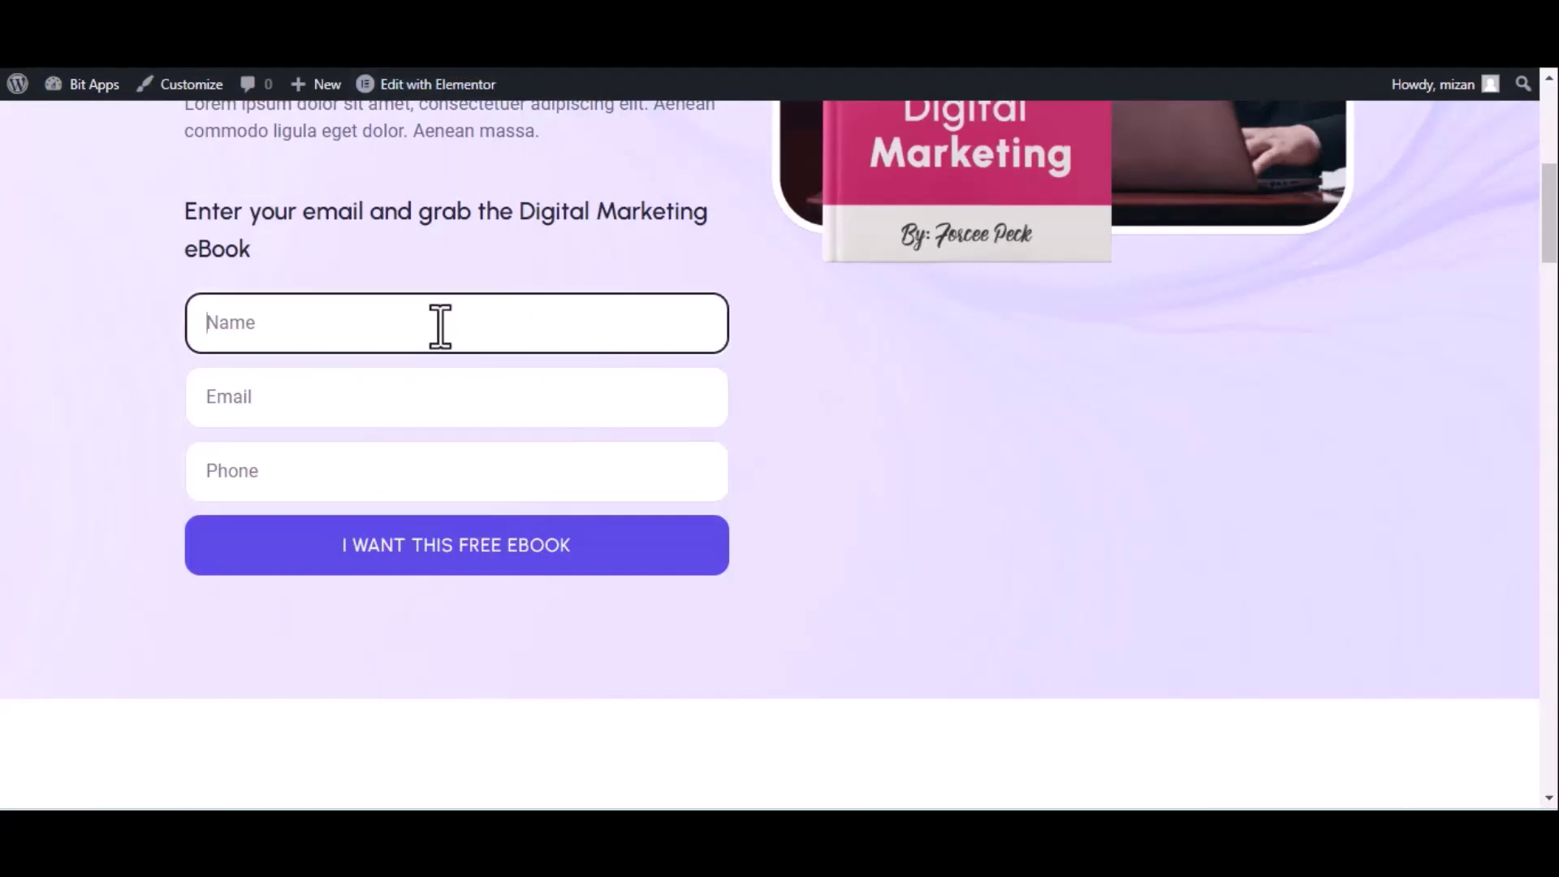
{"action": "type", "text": "Bit Integrations"}
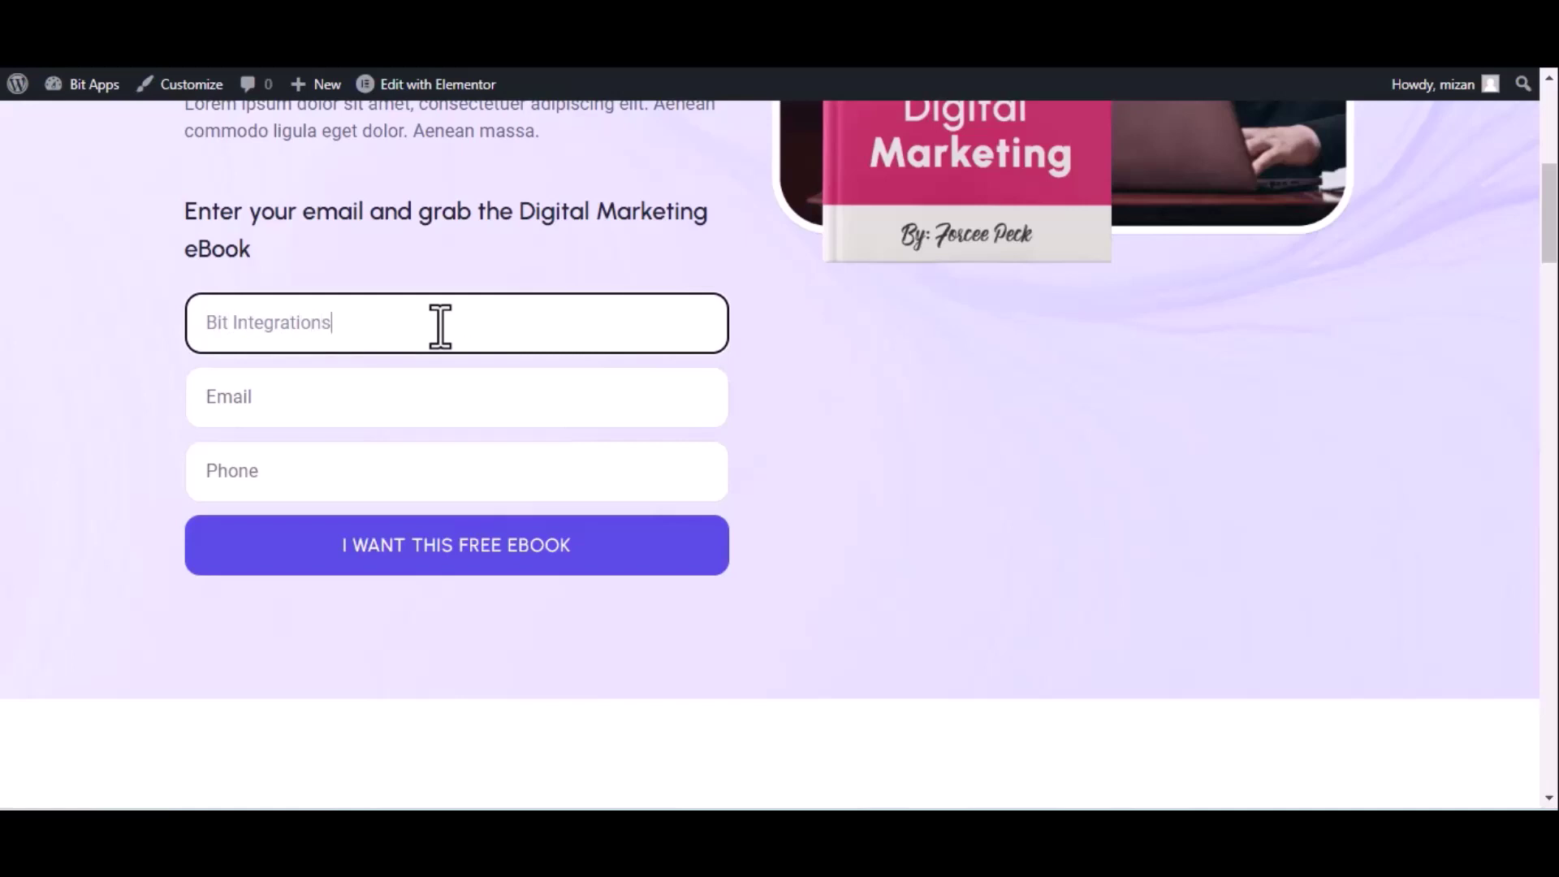
{"action": "left_click", "coordinate": [344, 411]}
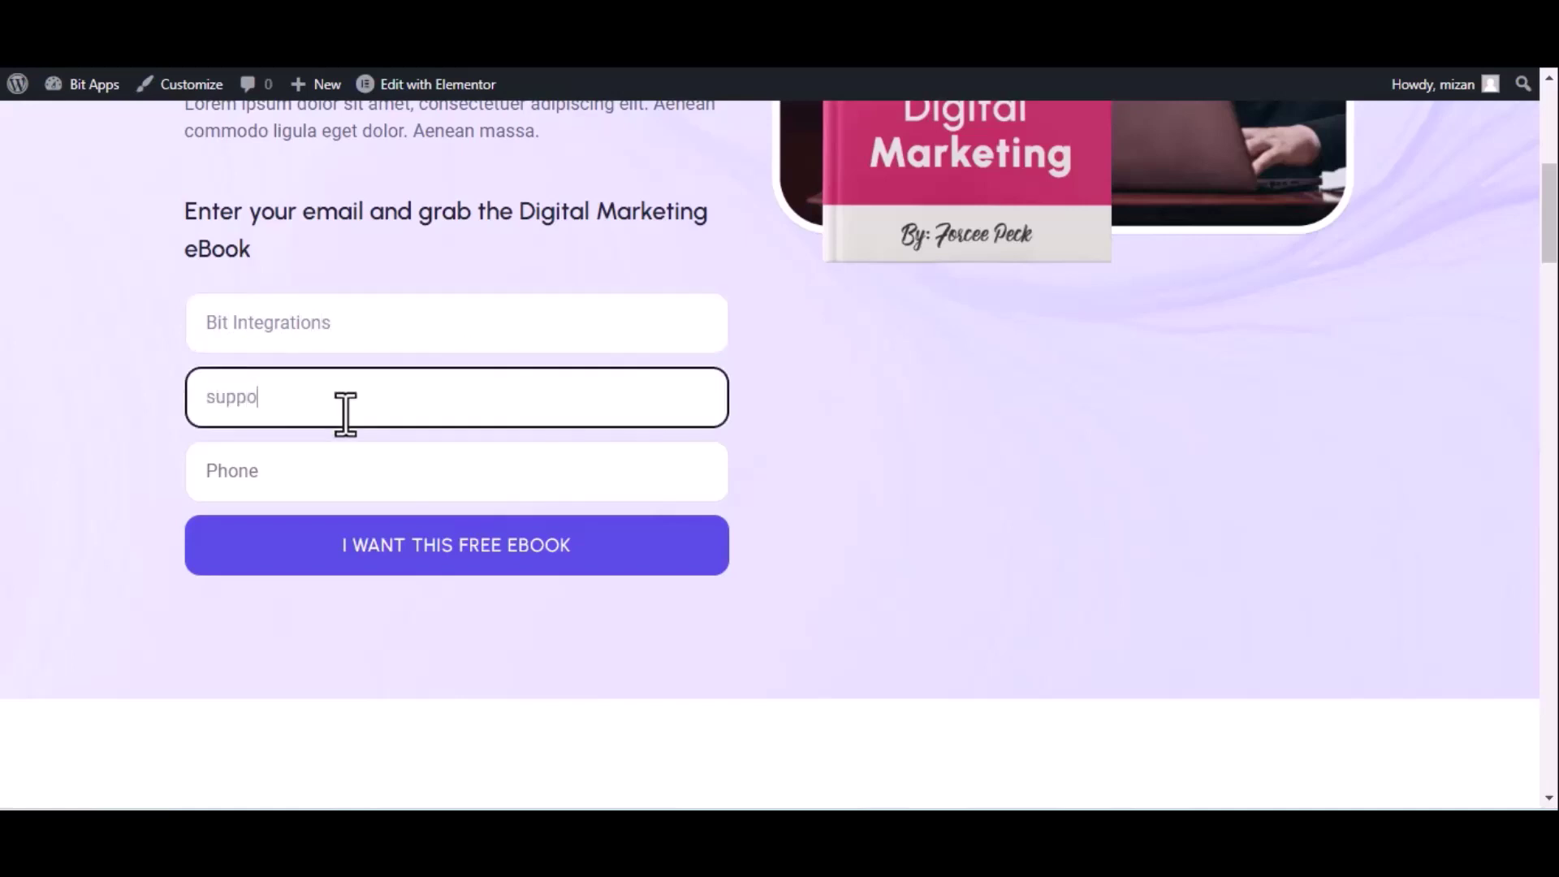
{"action": "left_click", "coordinate": [347, 470]}
{"action": "type", "text": "44455"}
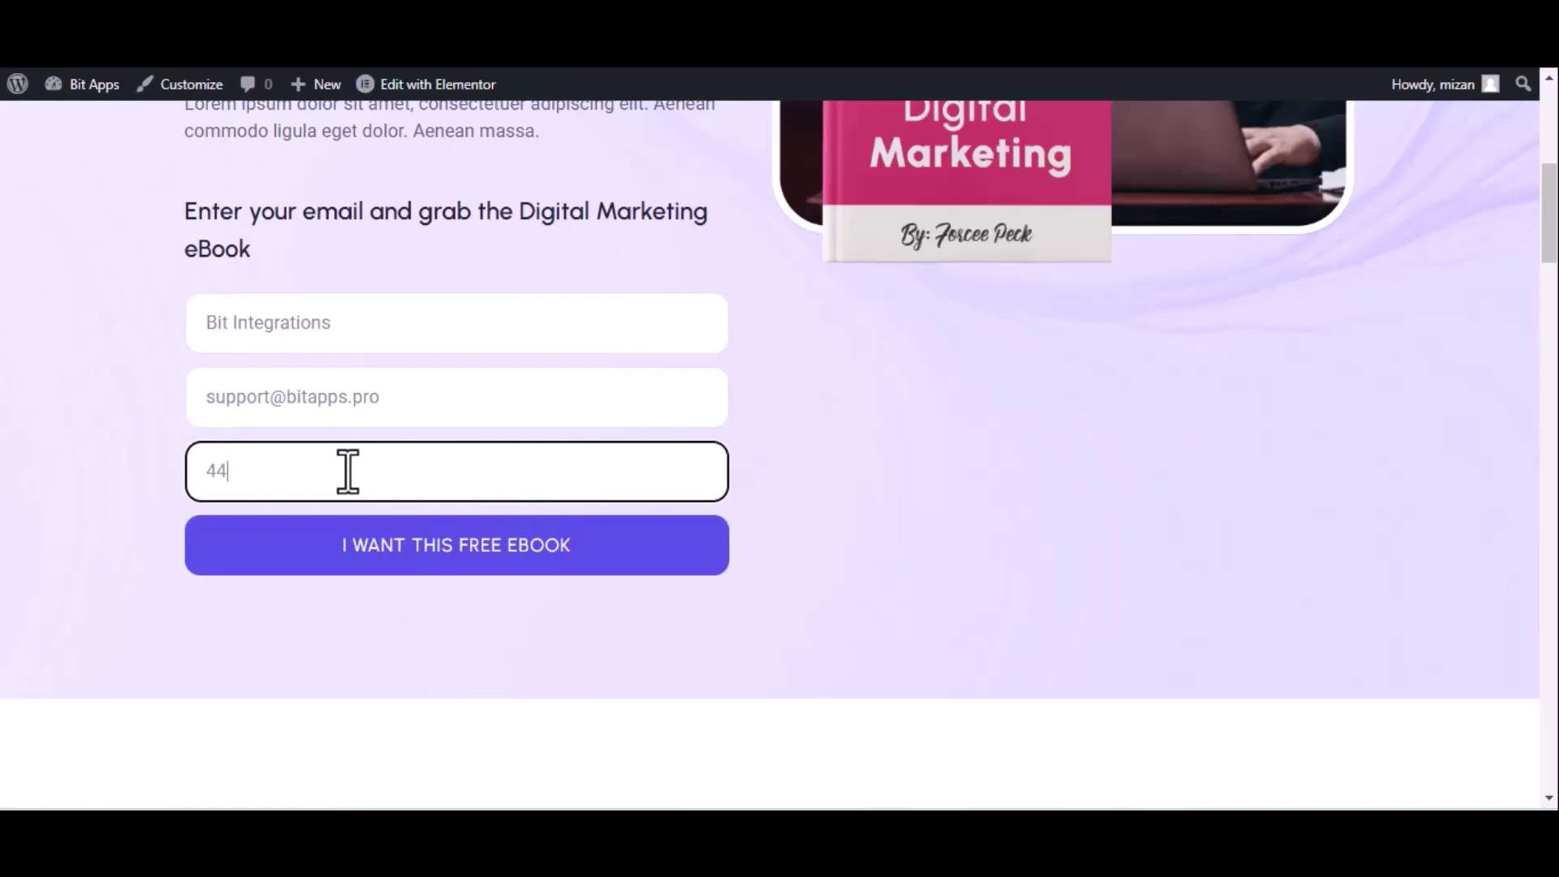
{"action": "type", "text": "5666"}
{"action": "left_click", "coordinate": [400, 549]}
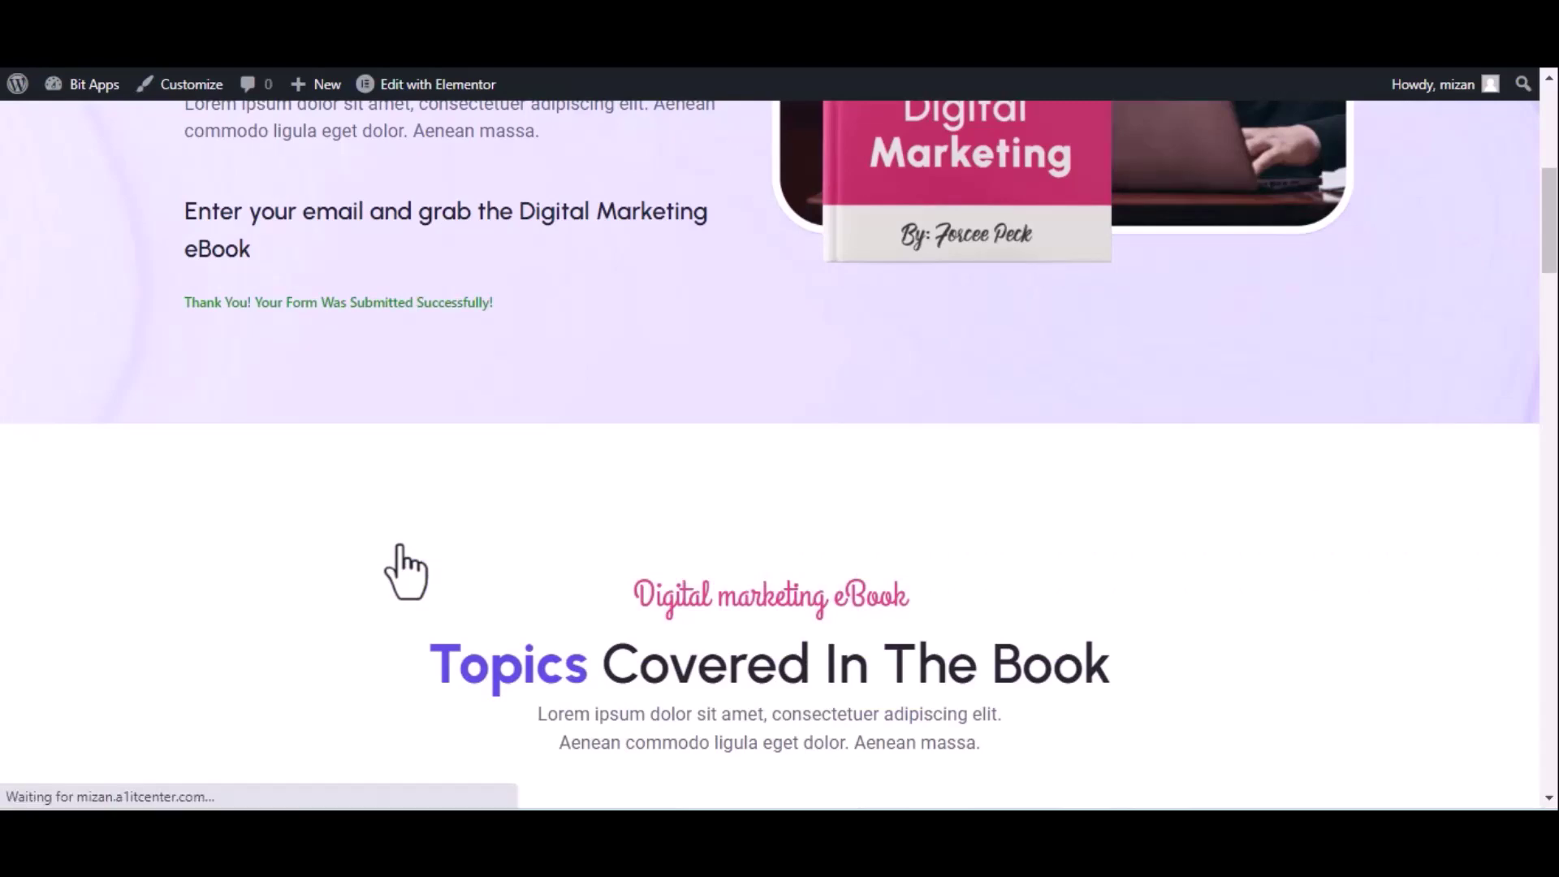
{"action": "key", "text": "ctrl+Tab"}
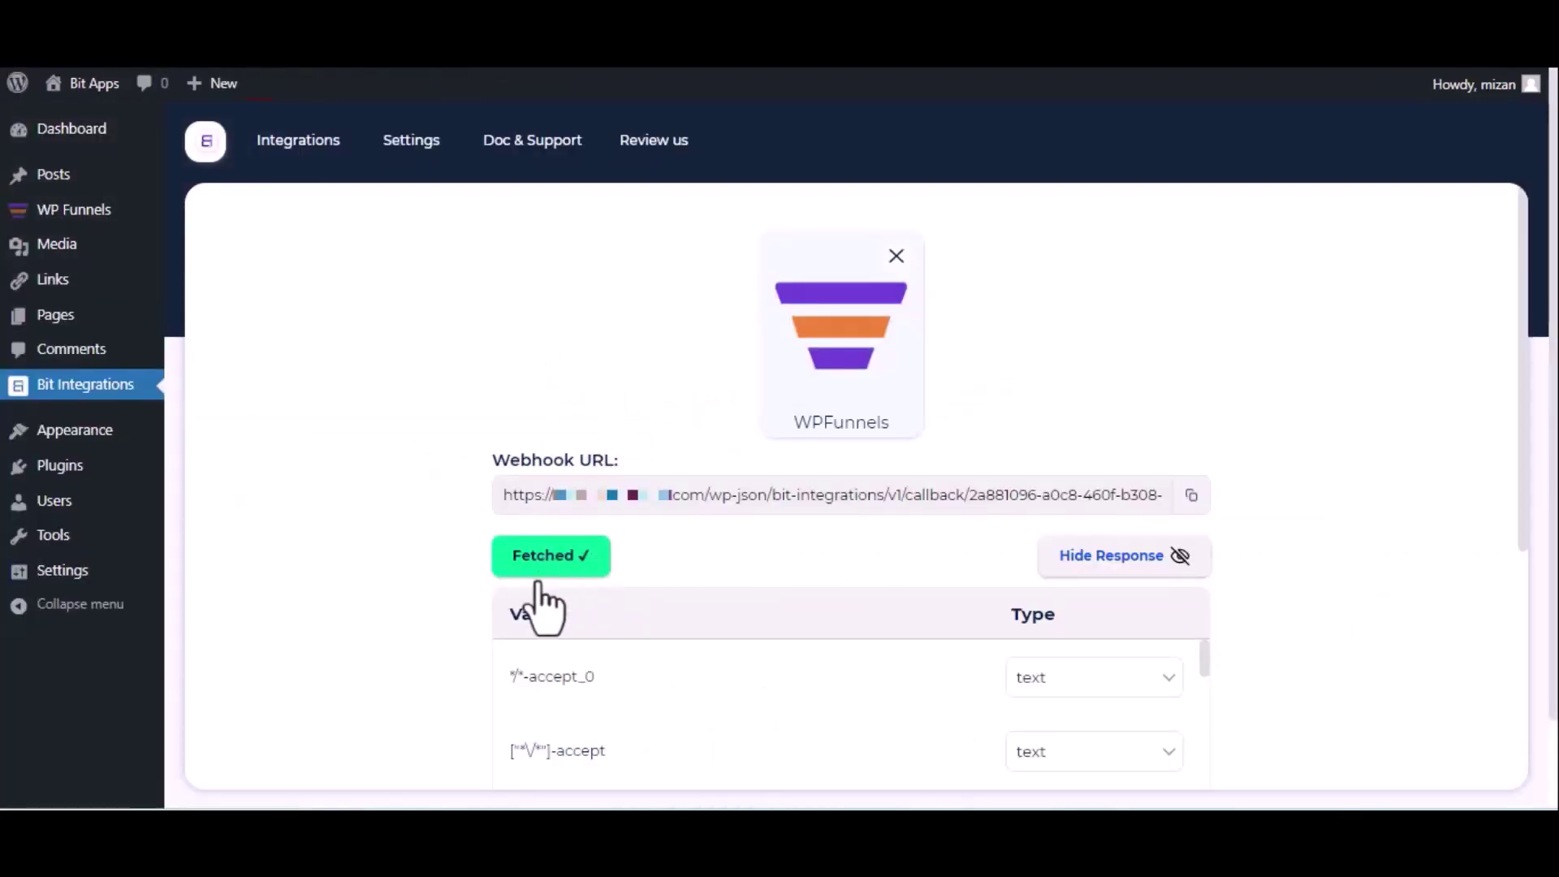
Choose Zoho Marketing Hub as the action app
{"action": "scroll", "coordinate": [549, 592], "scroll_direction": "down", "scroll_amount": 5}
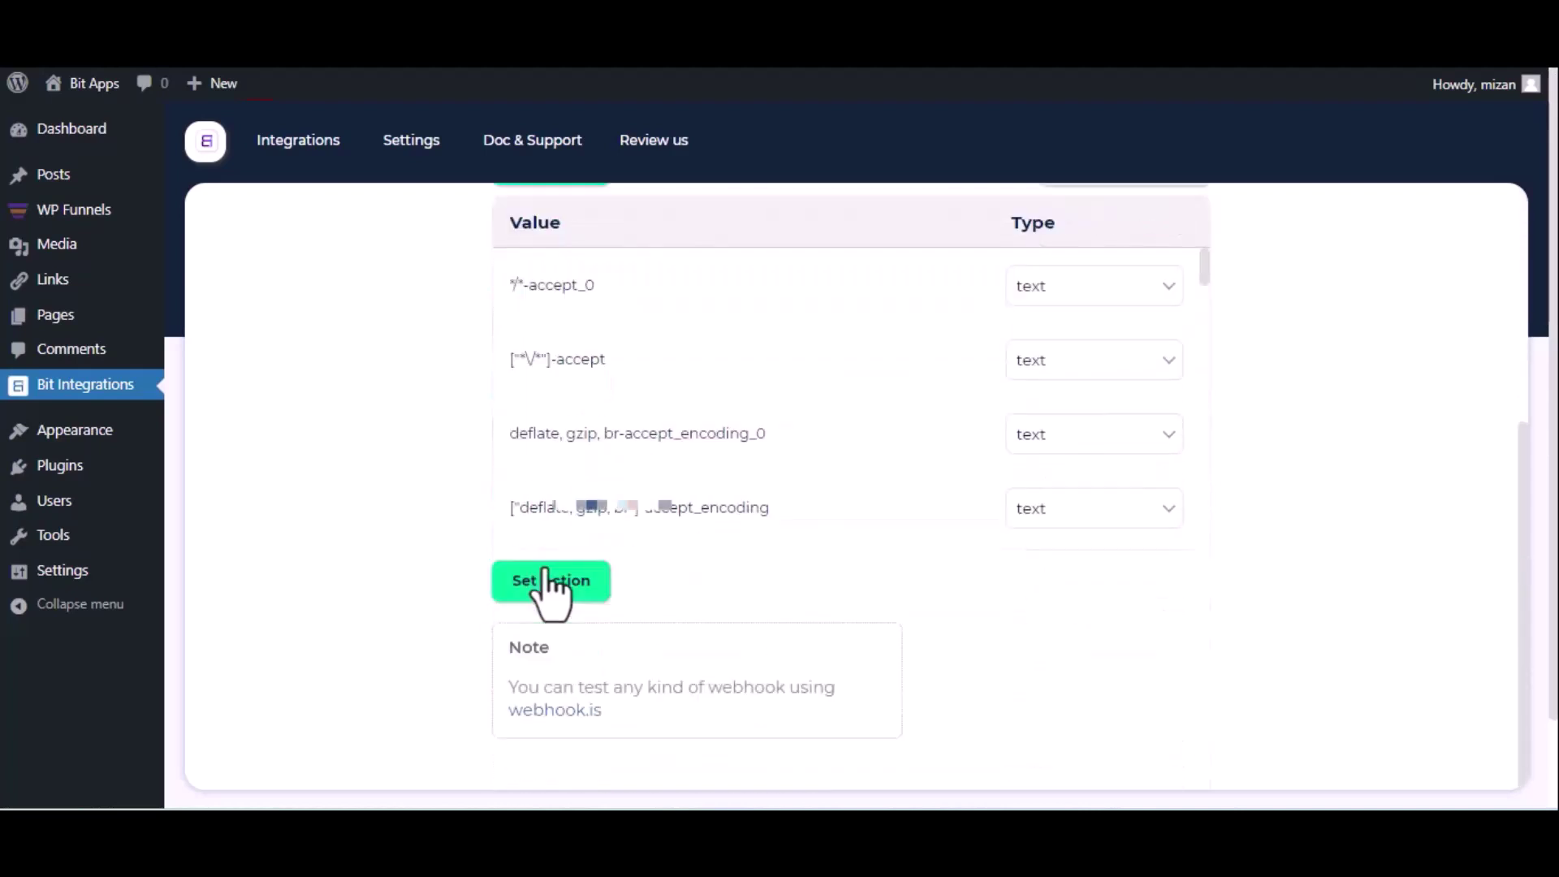
{"action": "left_click", "coordinate": [552, 585]}
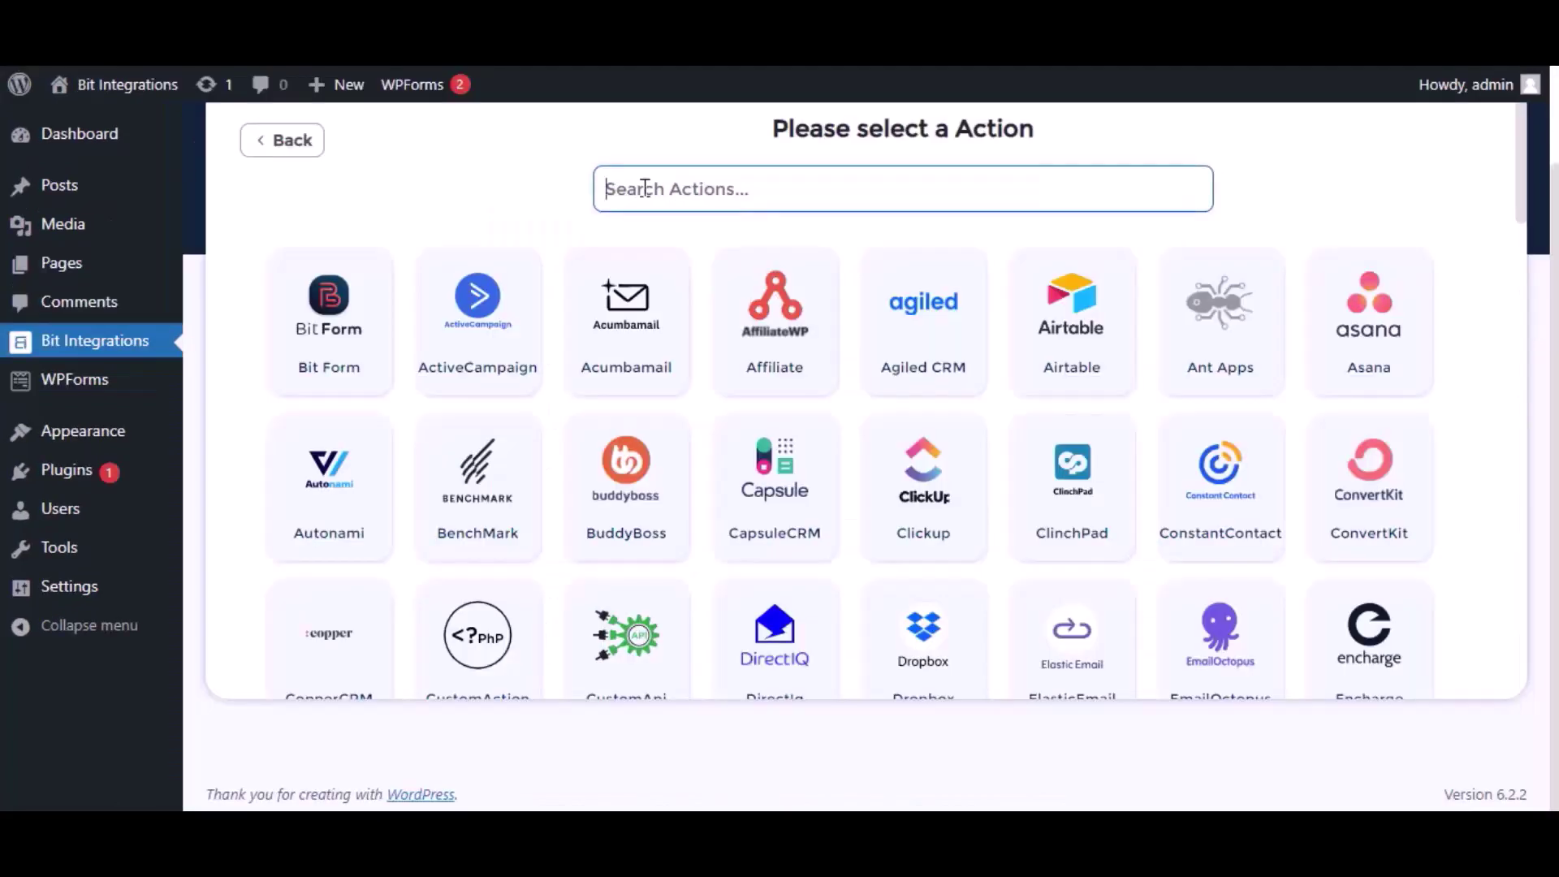
{"action": "type", "text": "zoho"}
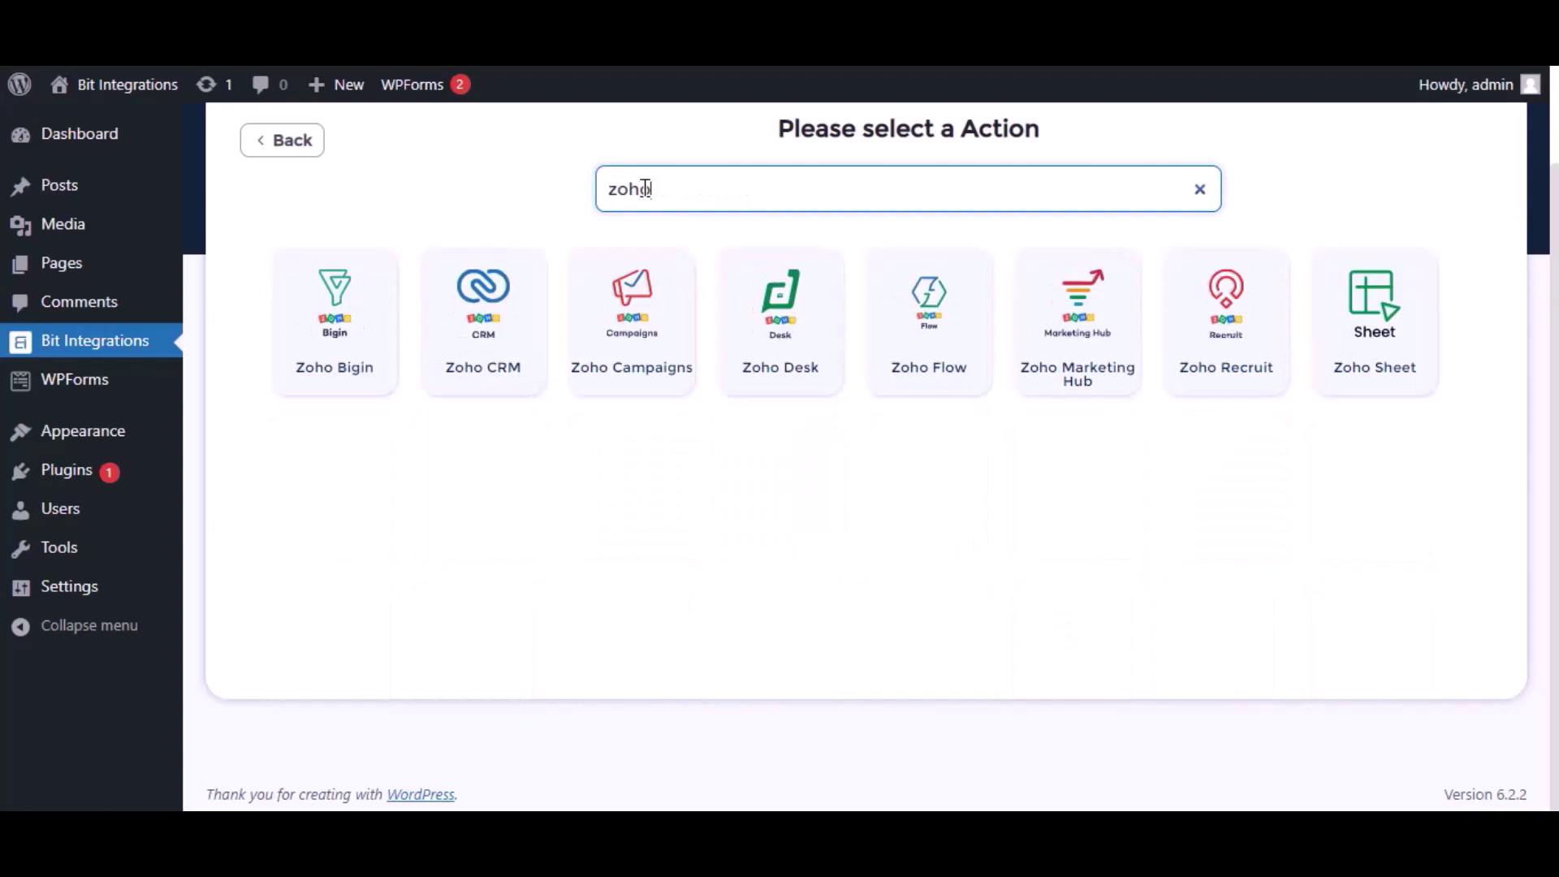
{"action": "left_click", "coordinate": [1083, 367]}
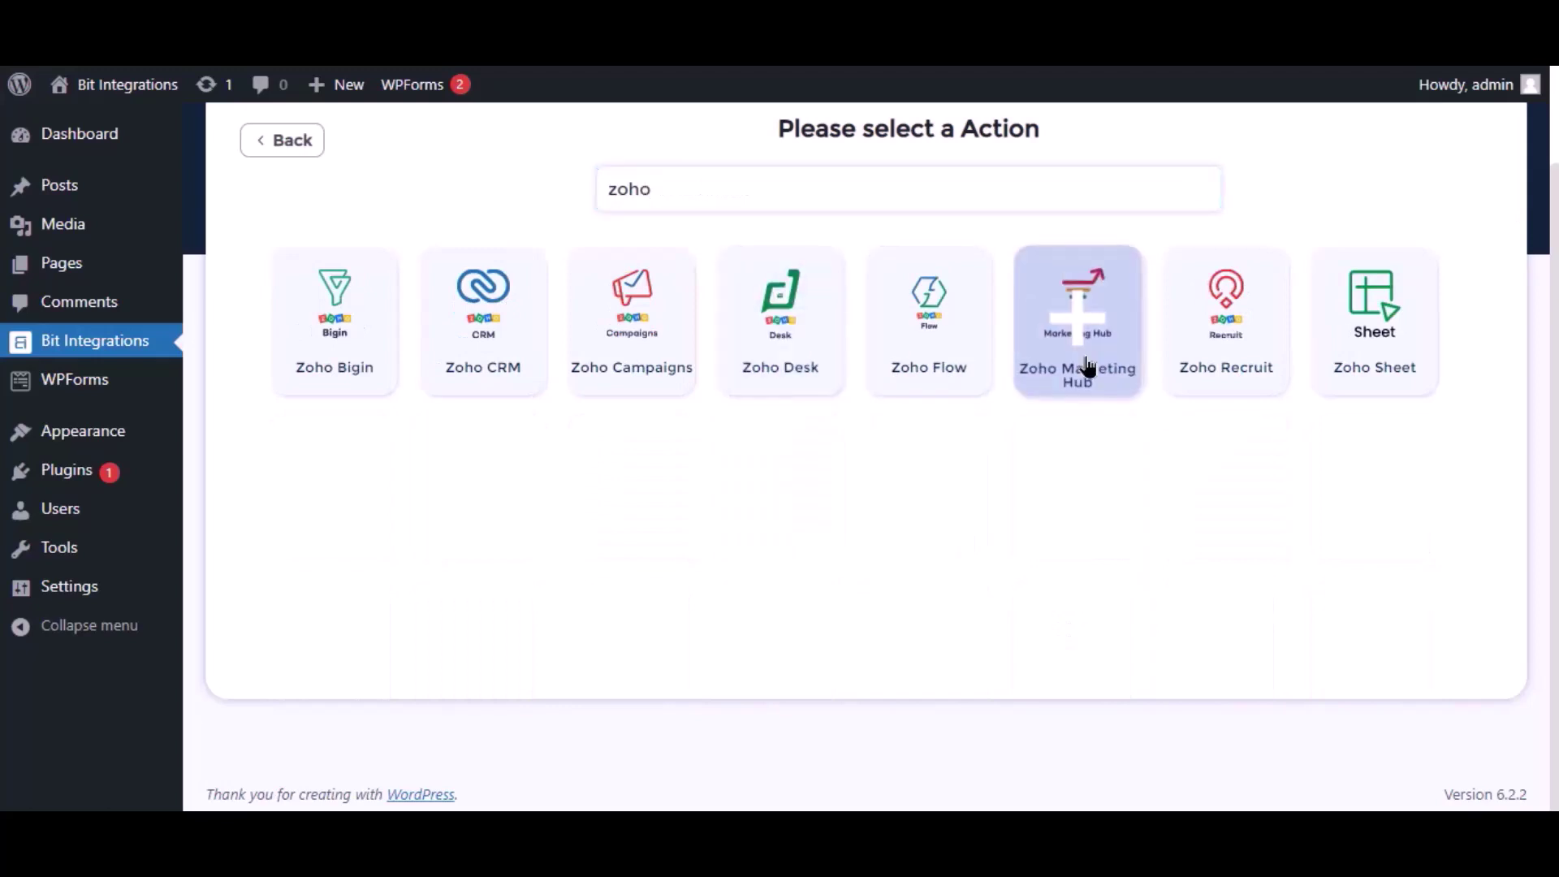
Set the integration's data center to zoho.com and reach the Client id field
{"action": "left_click", "coordinate": [449, 410]}
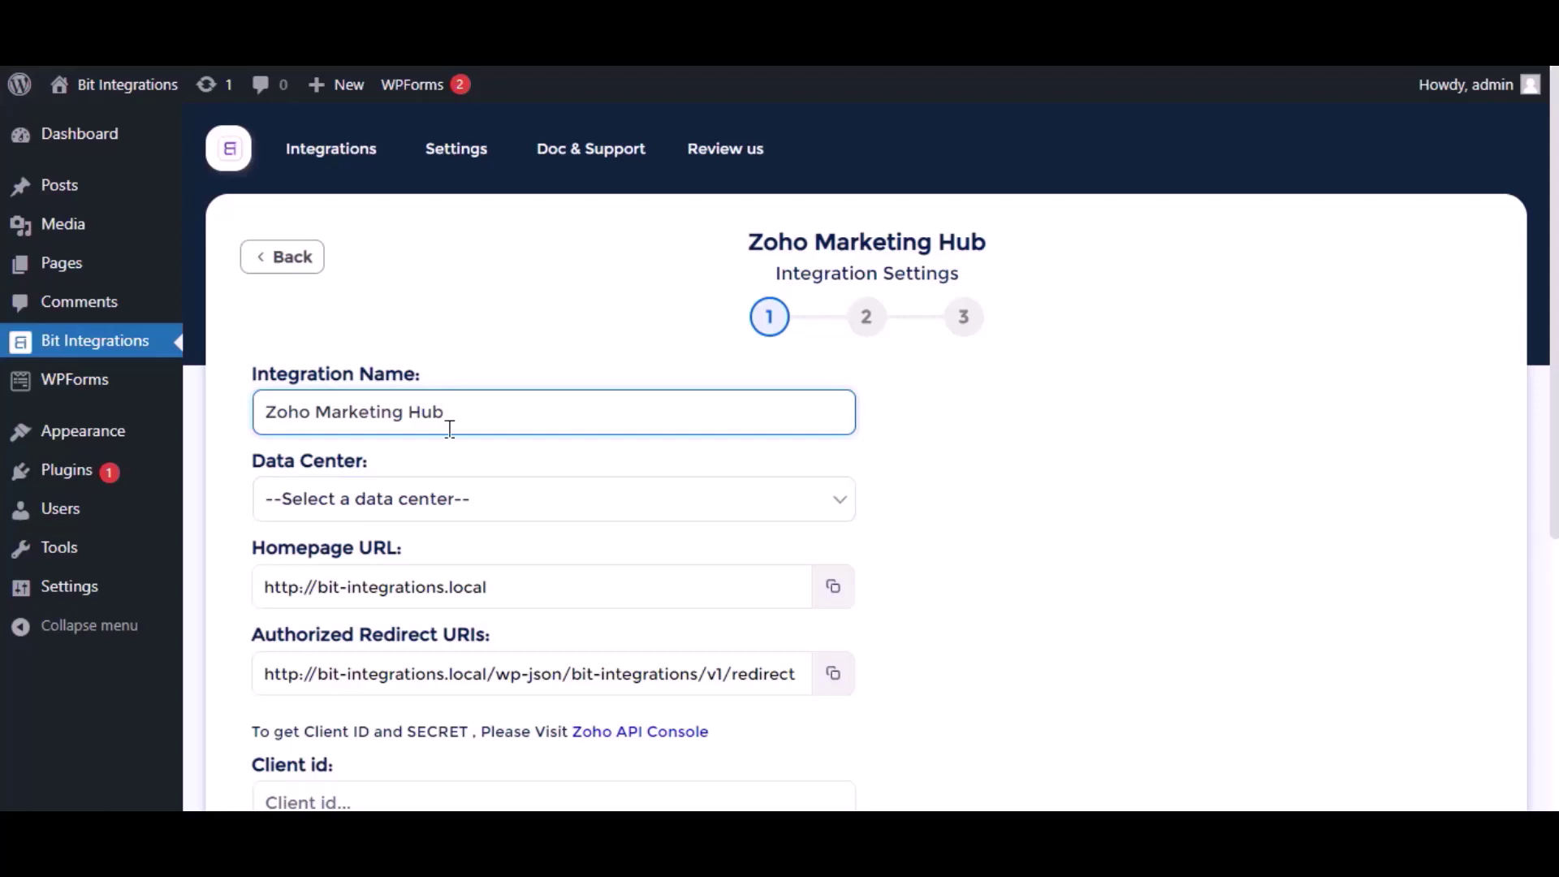
{"action": "left_click", "coordinate": [442, 497]}
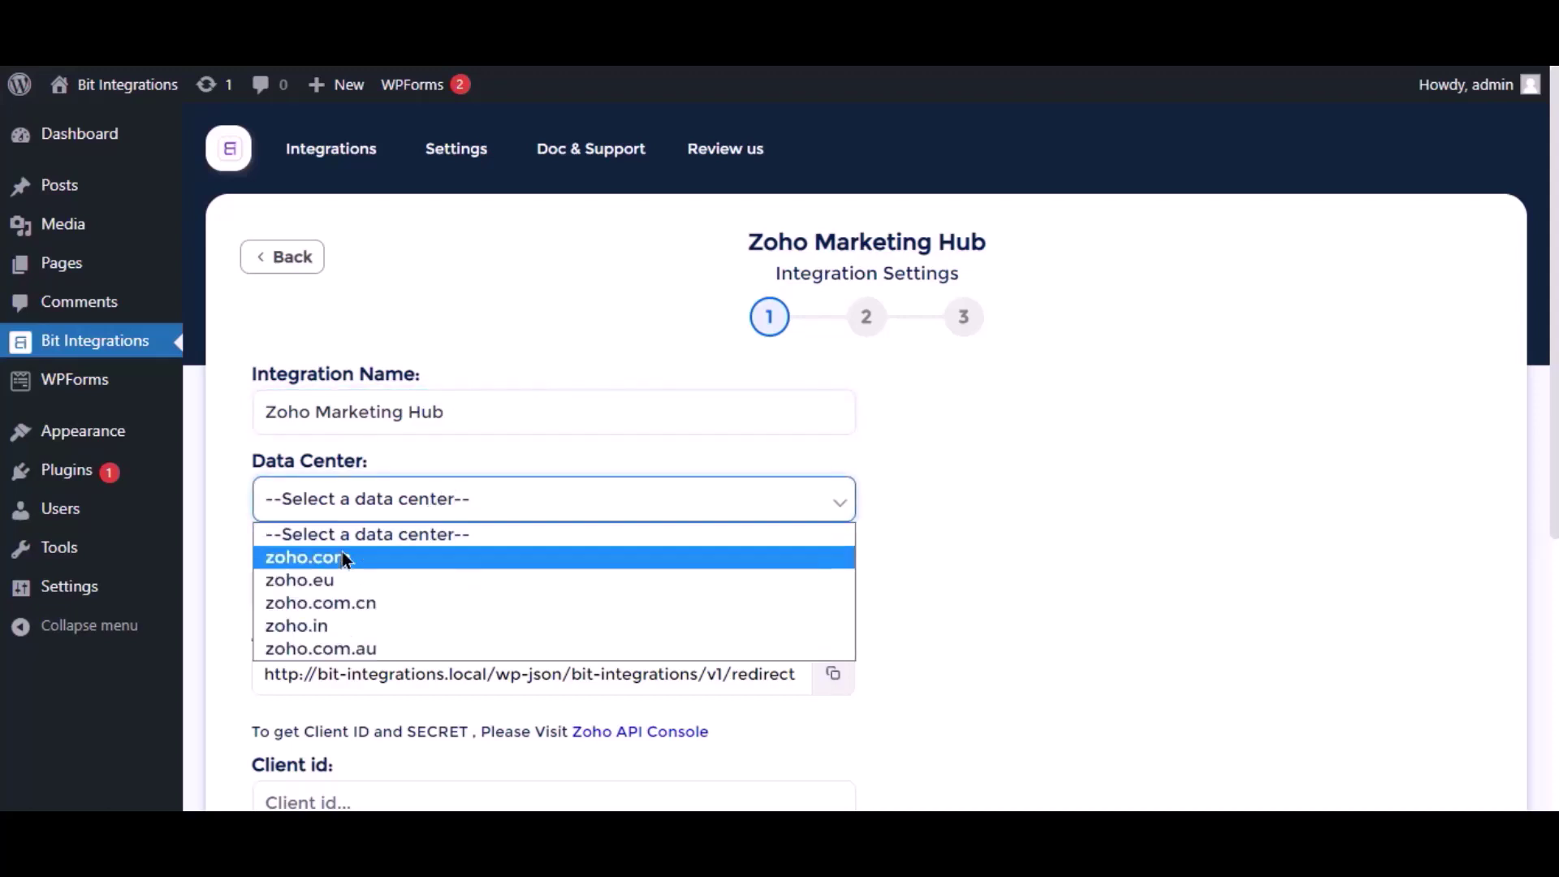
{"action": "left_click", "coordinate": [349, 556]}
{"action": "scroll", "coordinate": [380, 529], "scroll_direction": "down", "scroll_amount": 2}
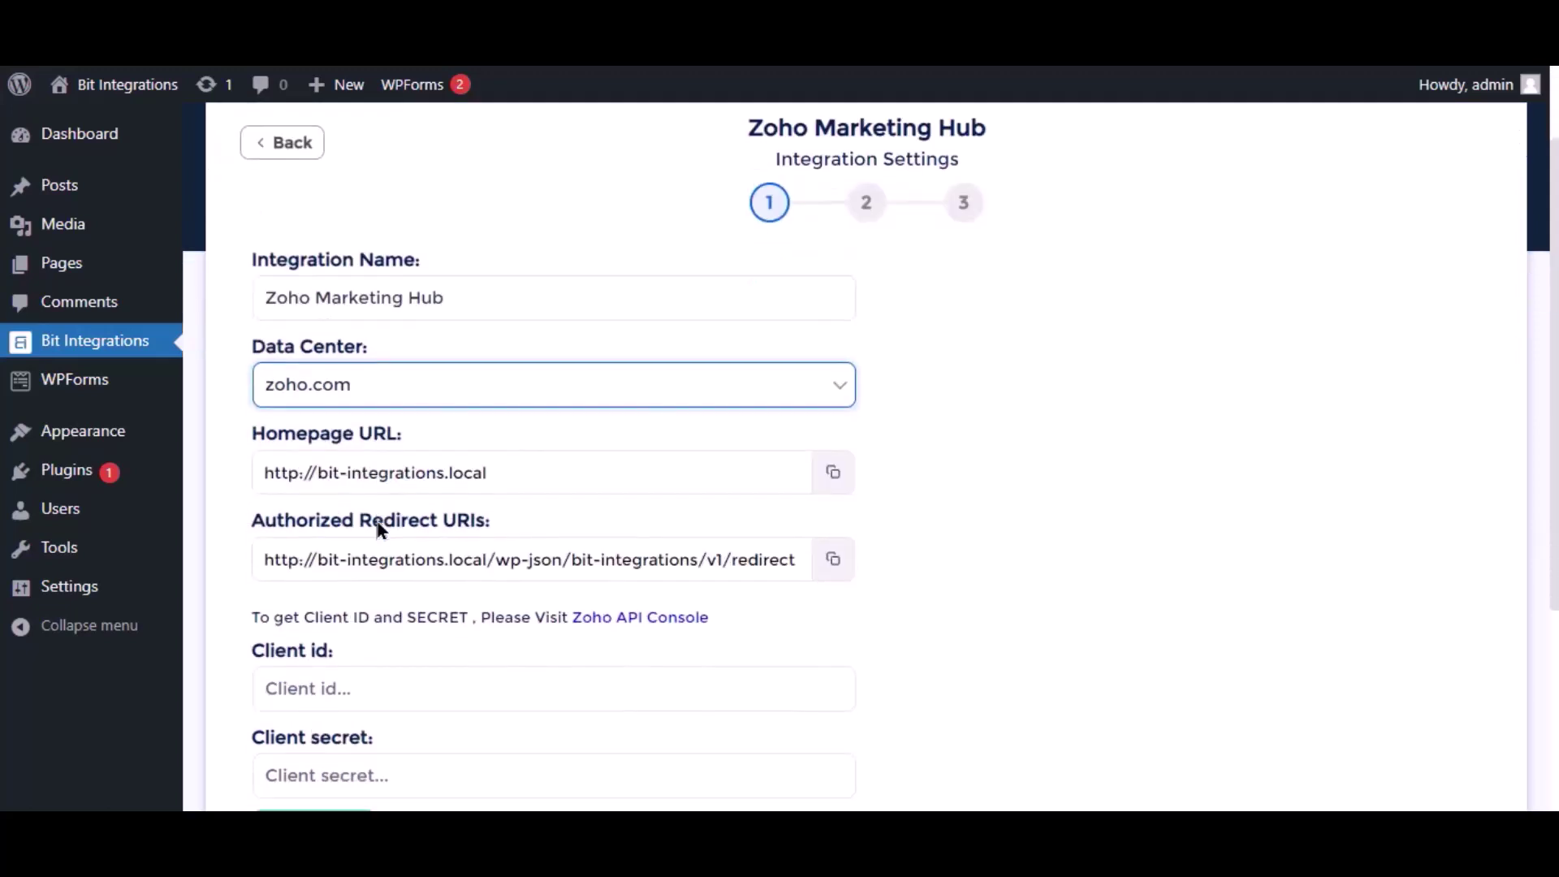
{"action": "scroll", "coordinate": [373, 609], "scroll_direction": "down", "scroll_amount": 3}
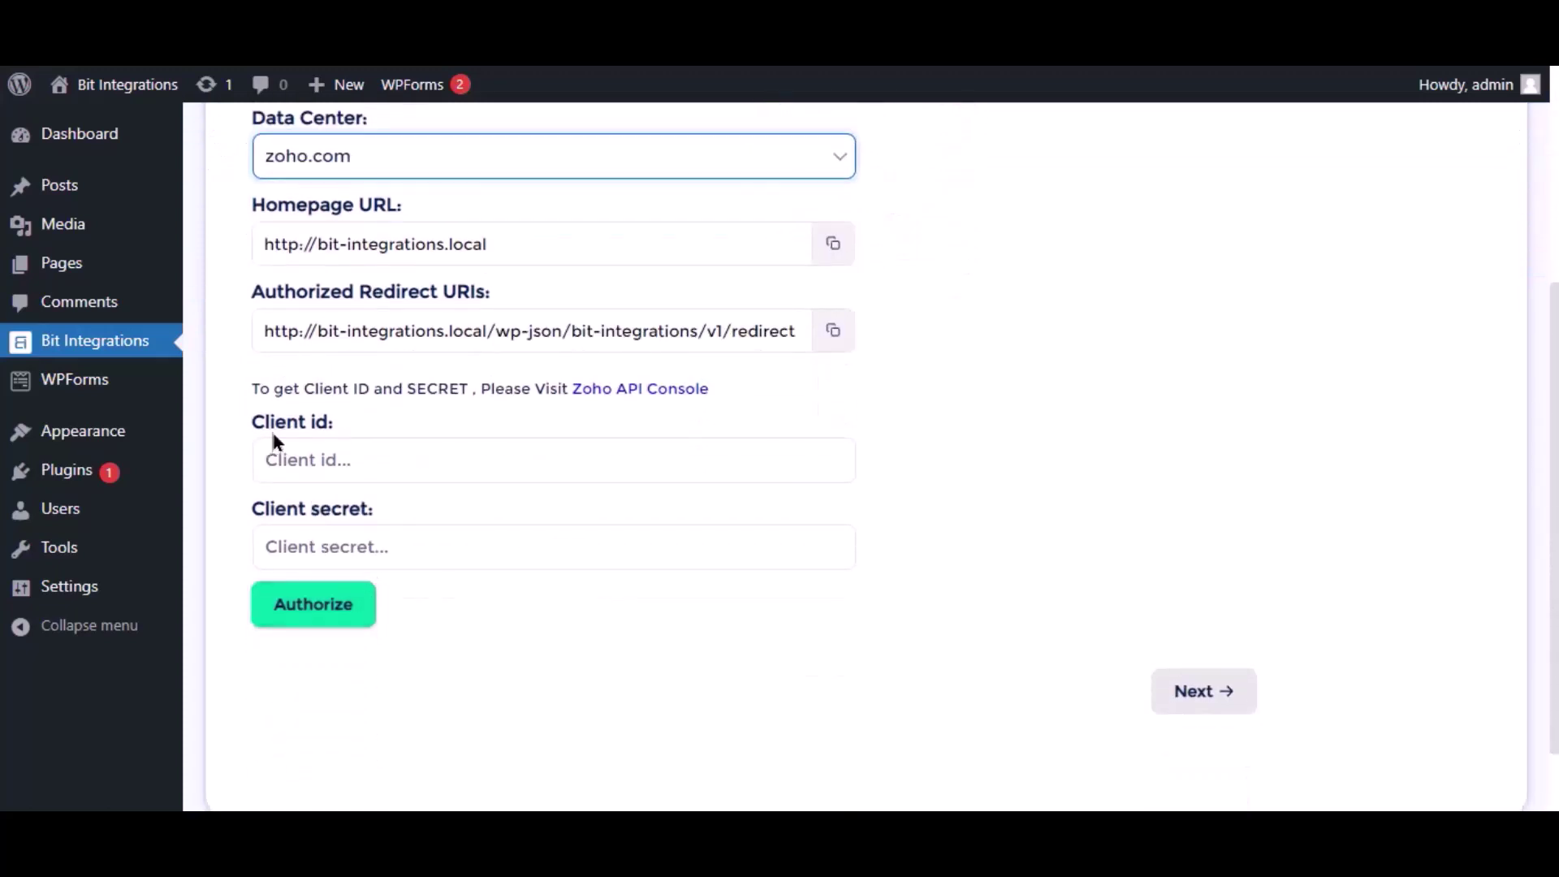
{"action": "left_click", "coordinate": [292, 461]}
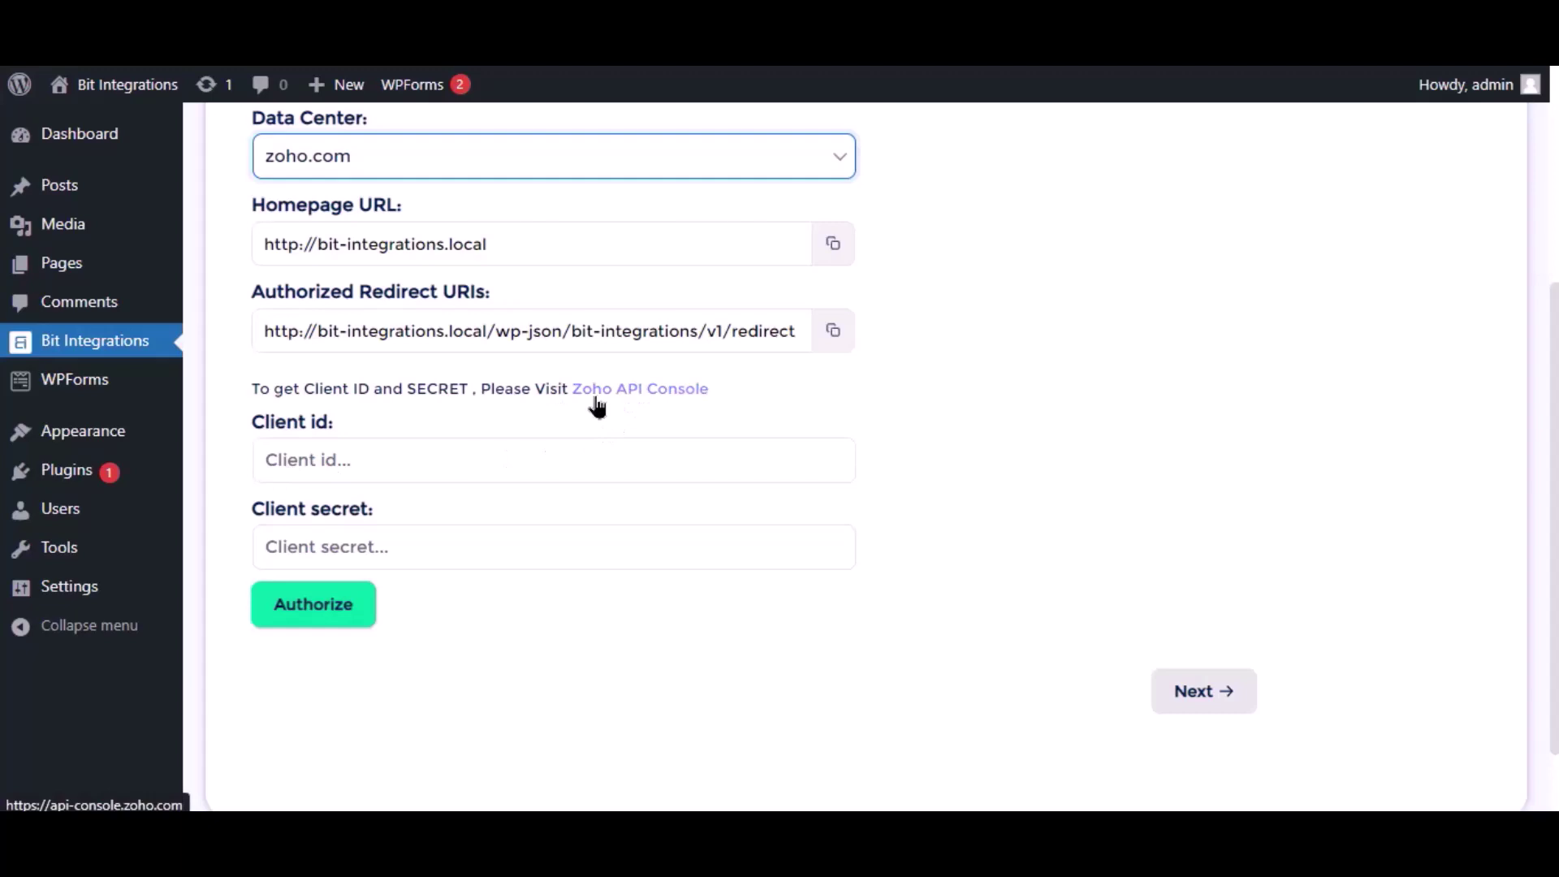
In Zoho API Console, start a Server-based Applications client named 'Bit Integrations'
{"action": "left_click", "coordinate": [597, 389]}
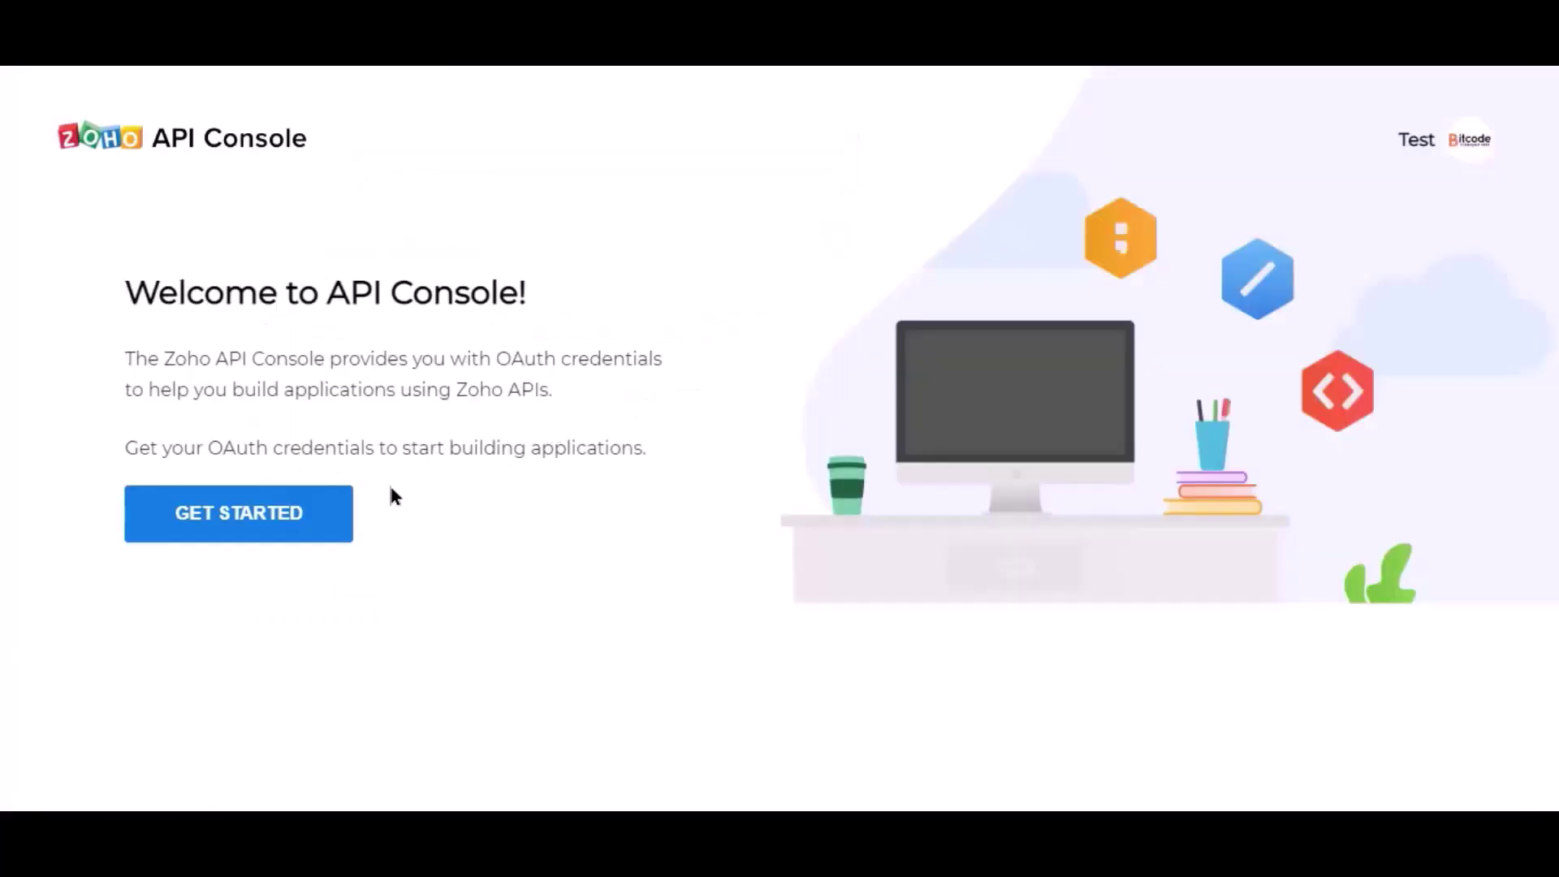
{"action": "left_click", "coordinate": [278, 529]}
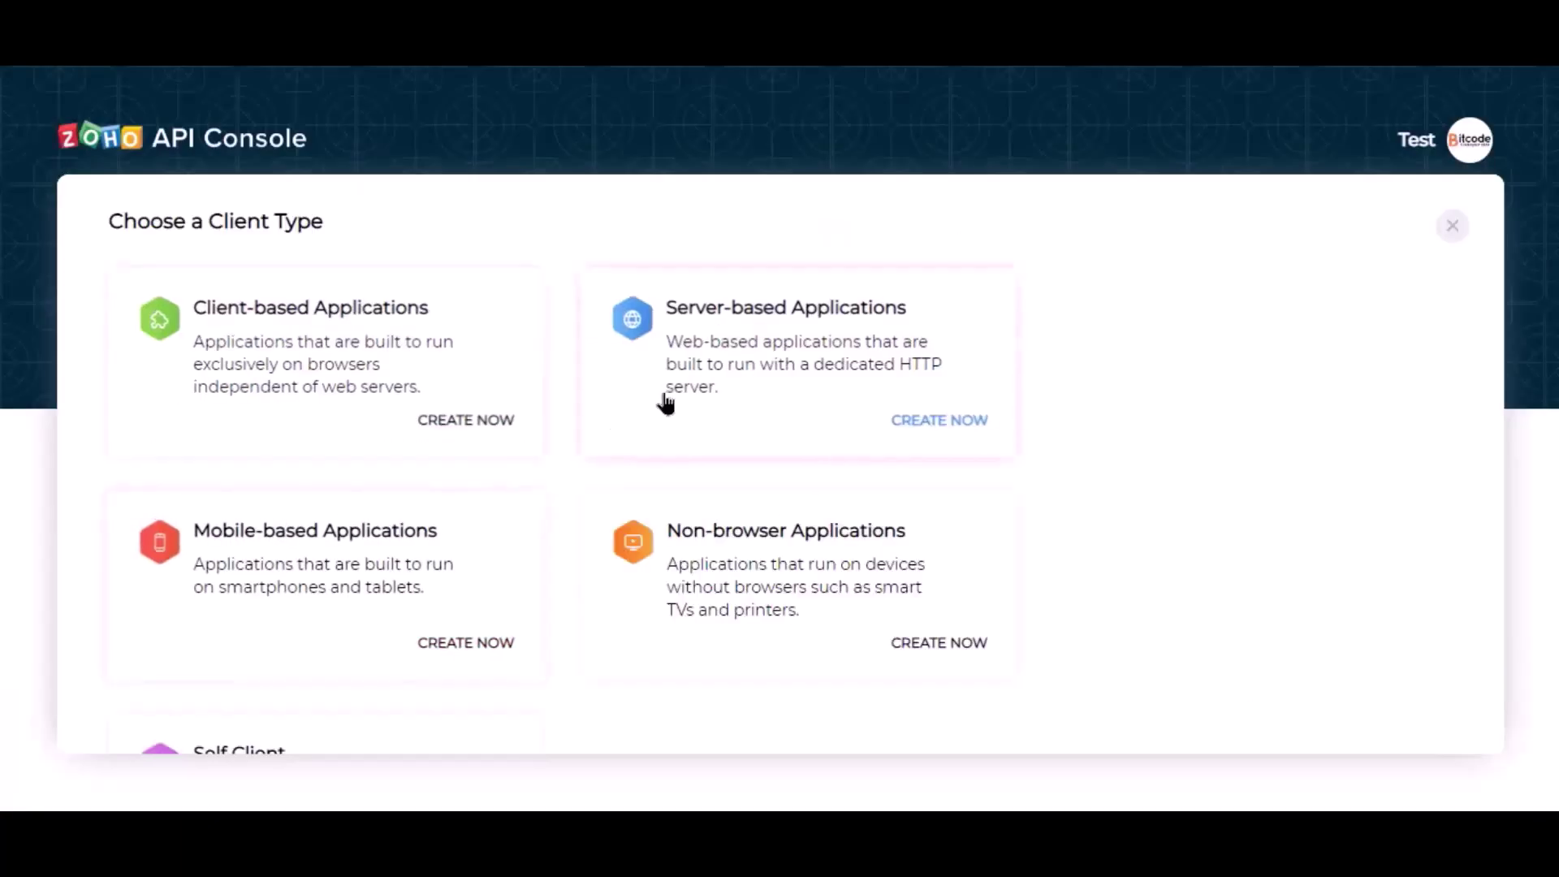
{"action": "left_click", "coordinate": [702, 391]}
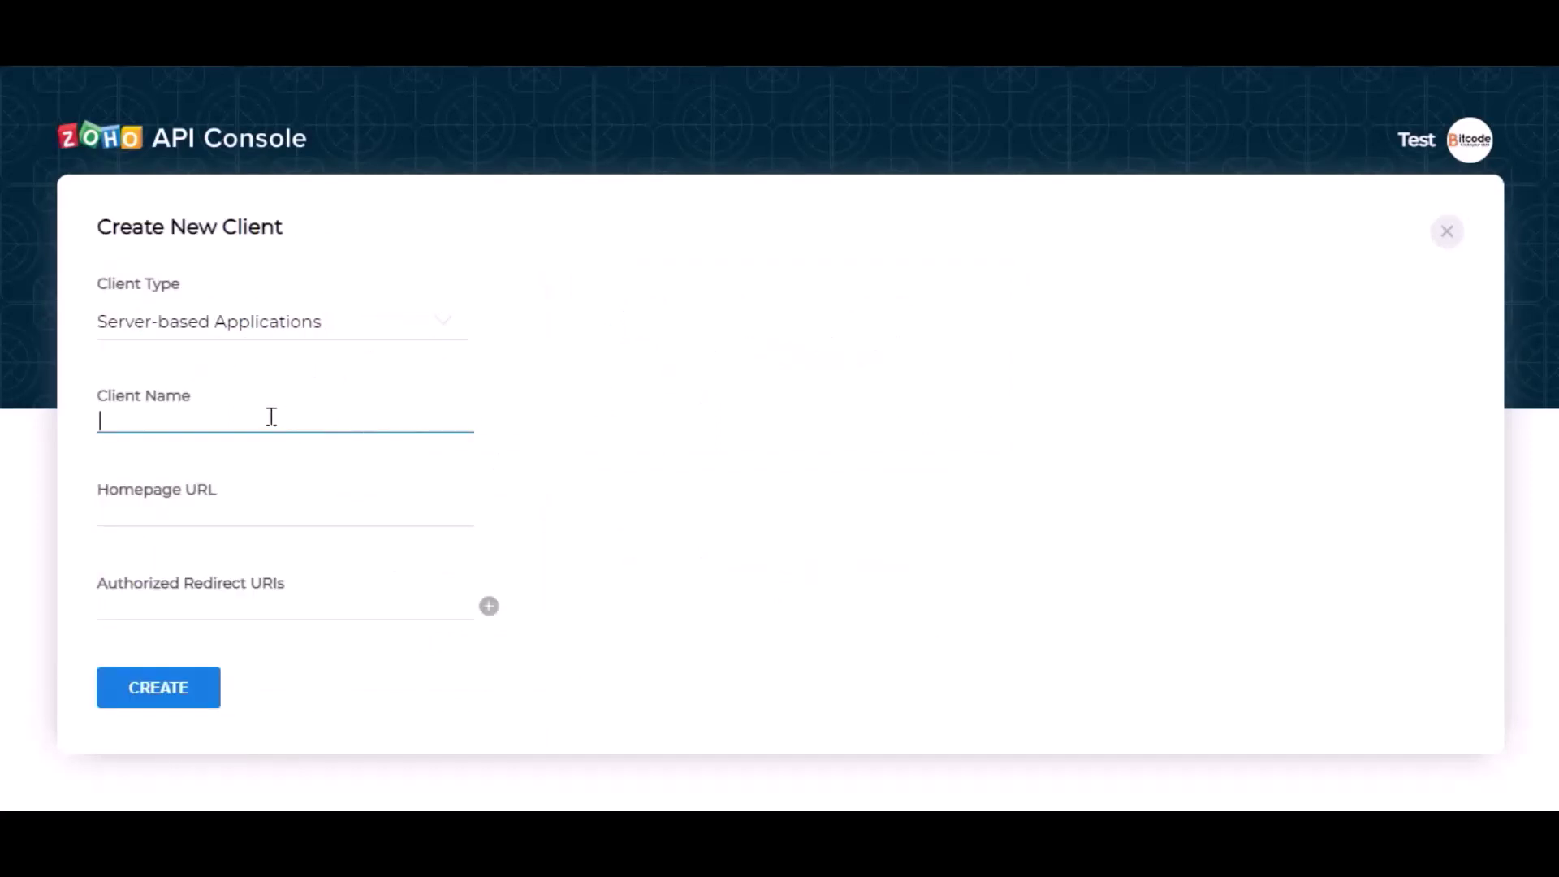
{"action": "type", "text": "Bit Integrations"}
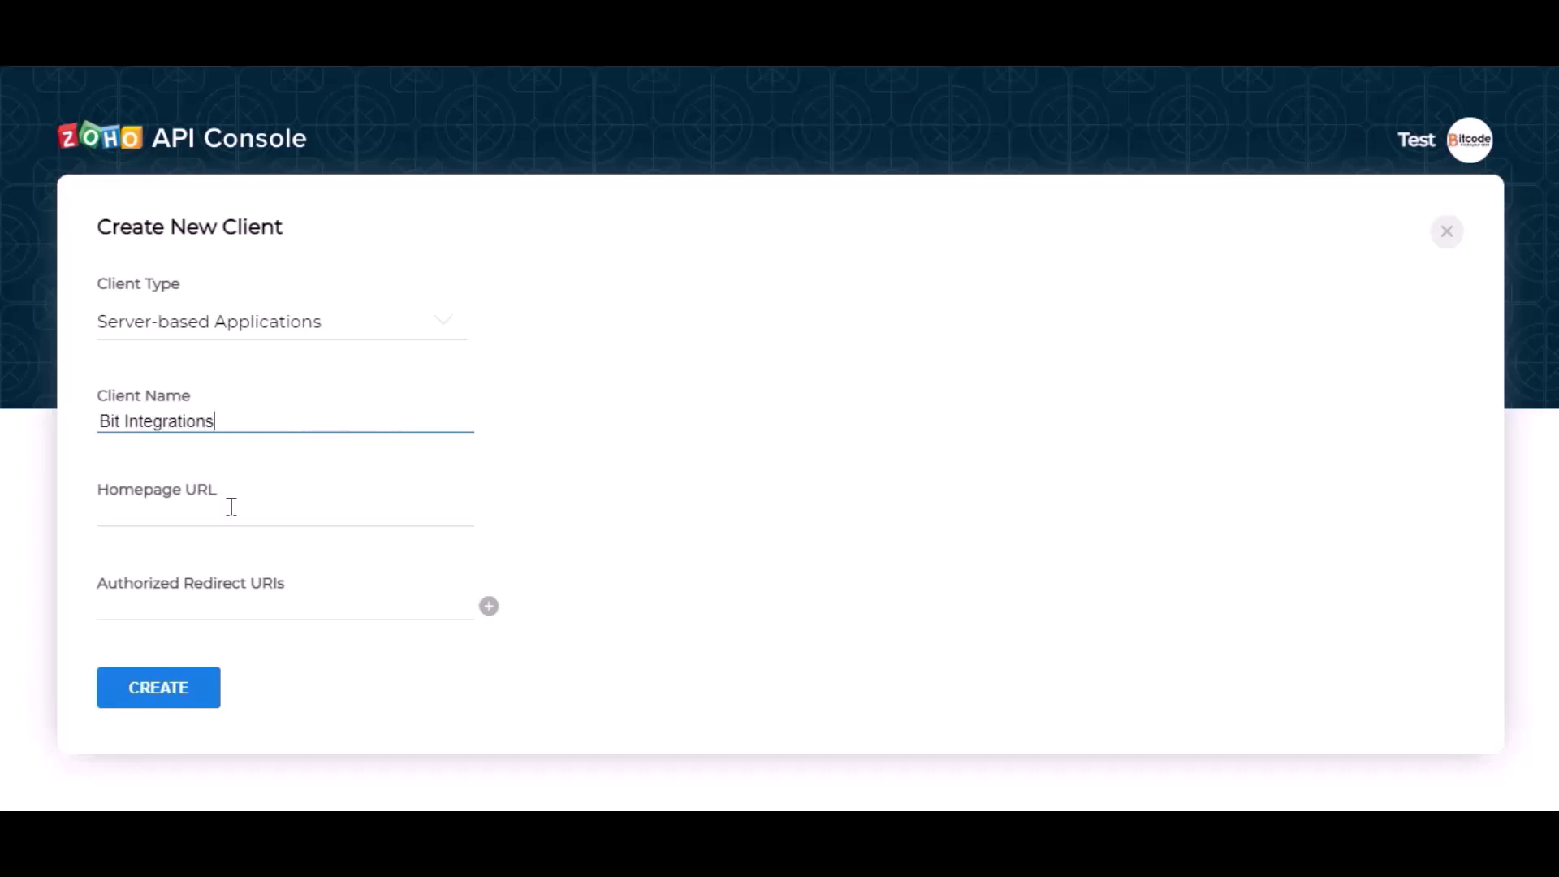
Paste the site's homepage URL and authorized redirect URI into the client and create it
{"action": "left_click", "coordinate": [231, 506]}
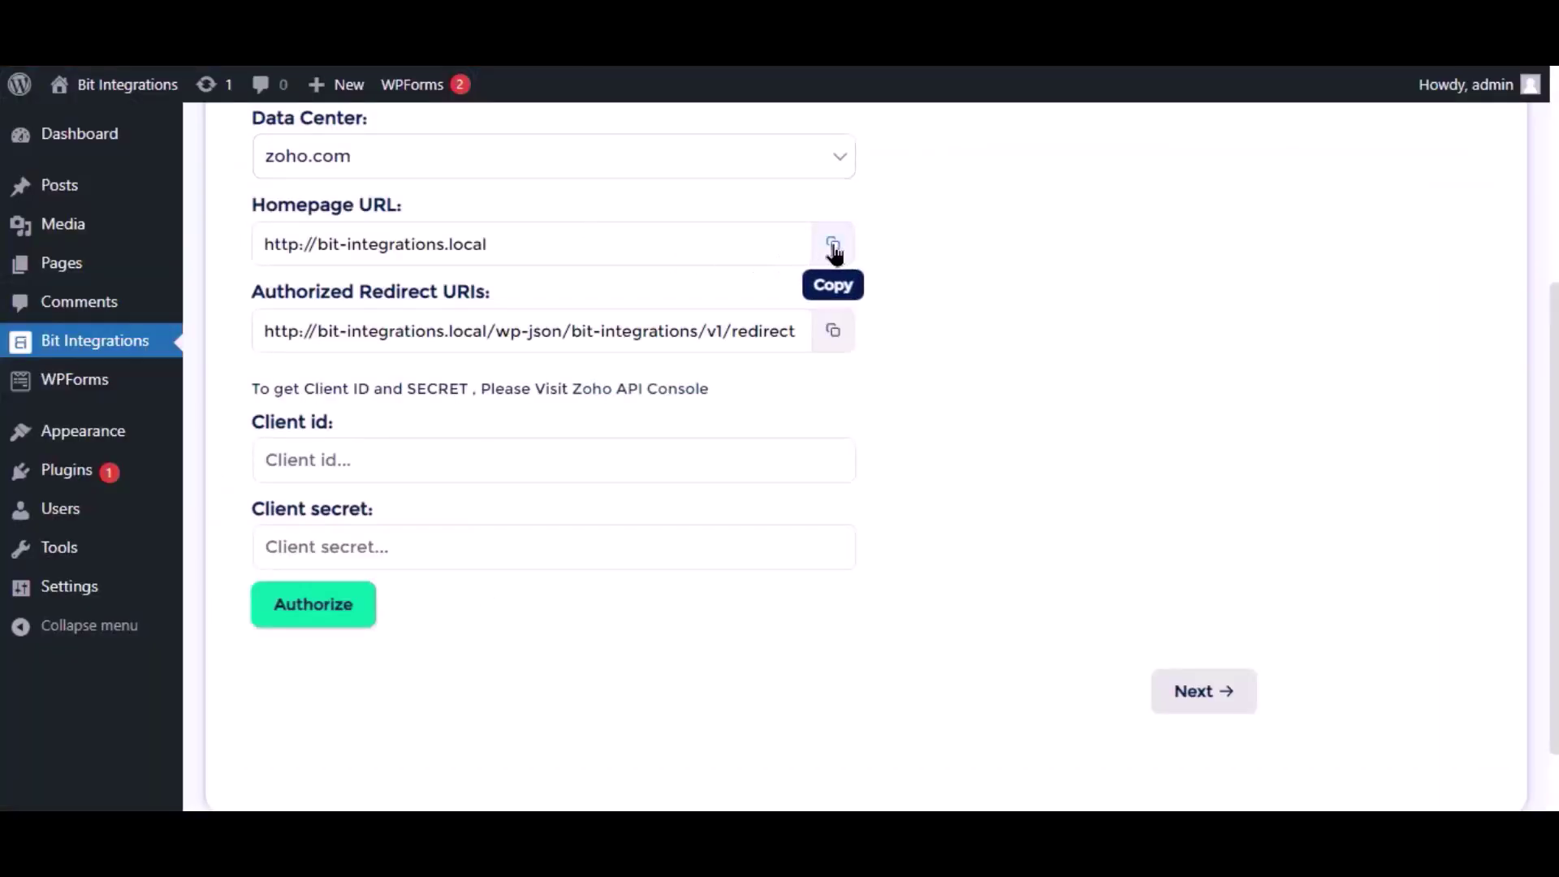
{"action": "left_click", "coordinate": [833, 246]}
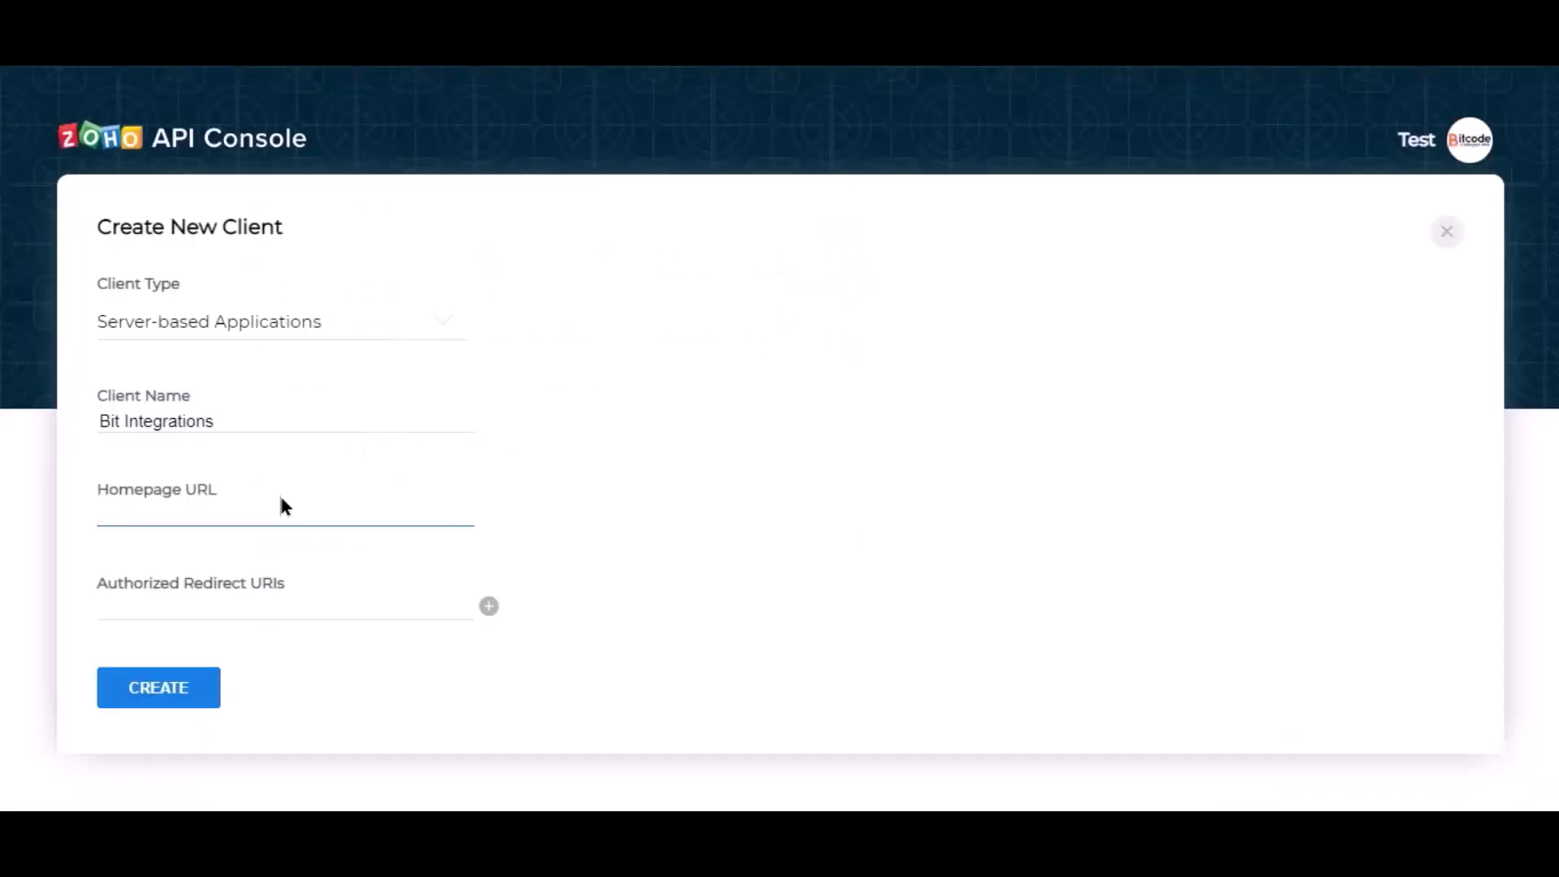
{"action": "key", "text": "ctrl+v"}
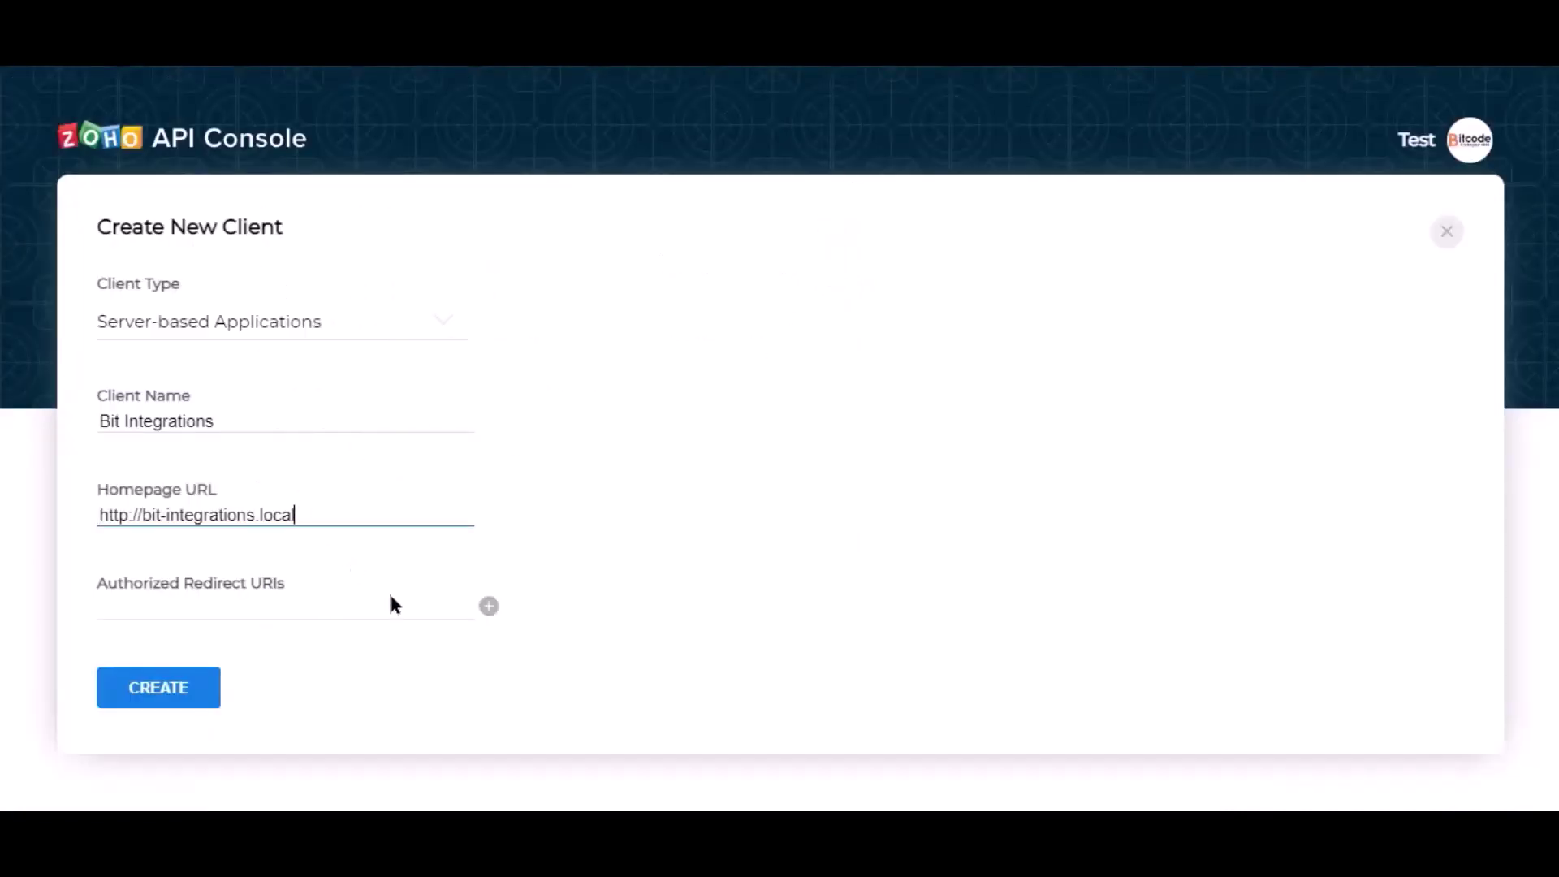
{"action": "left_click", "coordinate": [511, 309]}
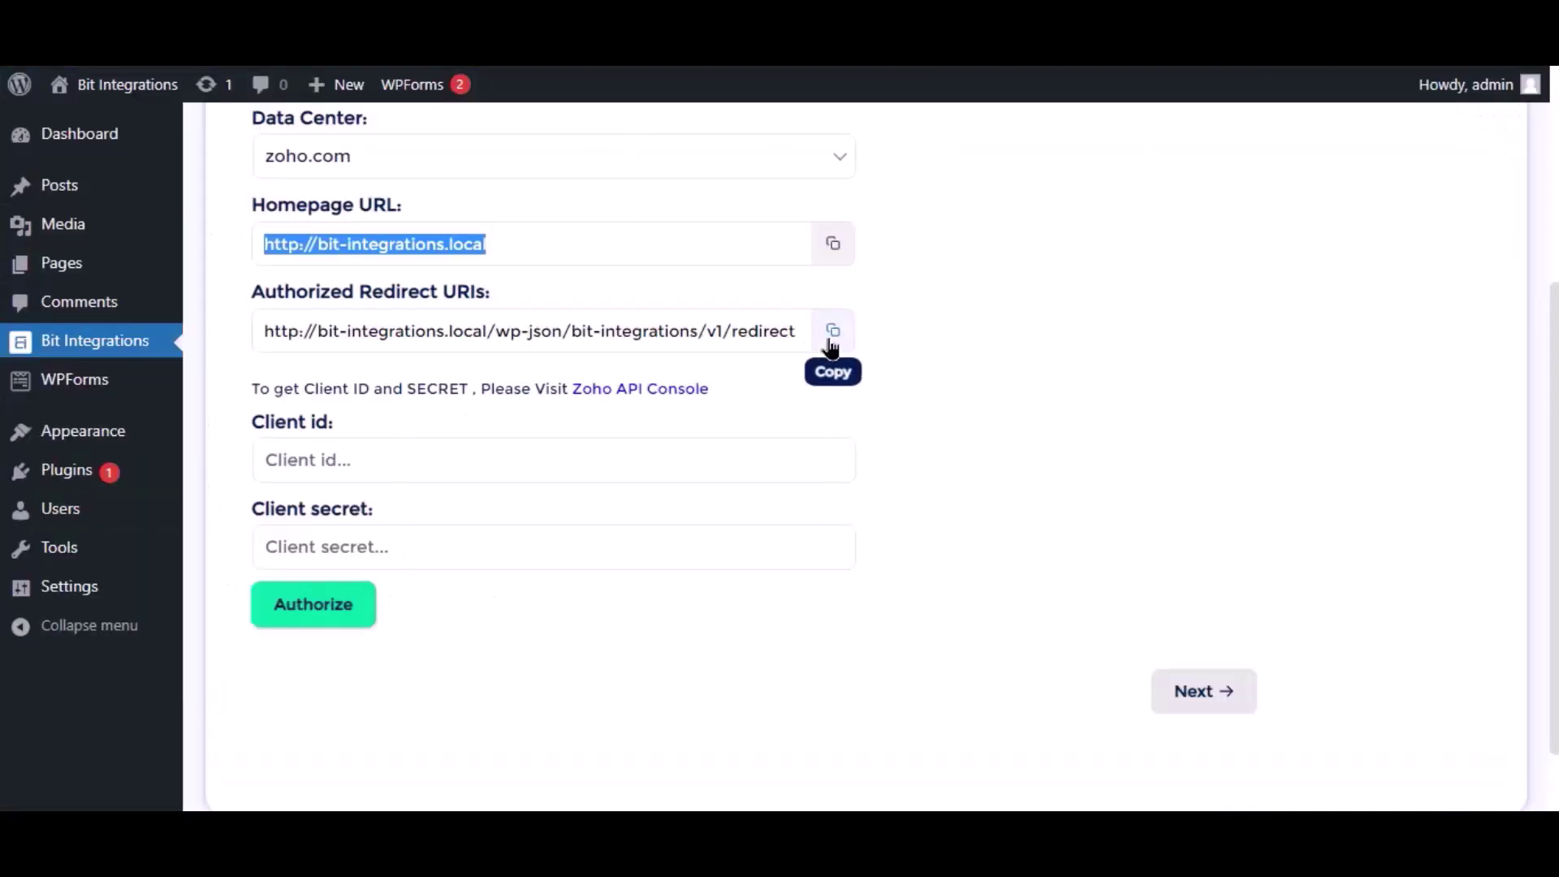
{"action": "left_click", "coordinate": [832, 330]}
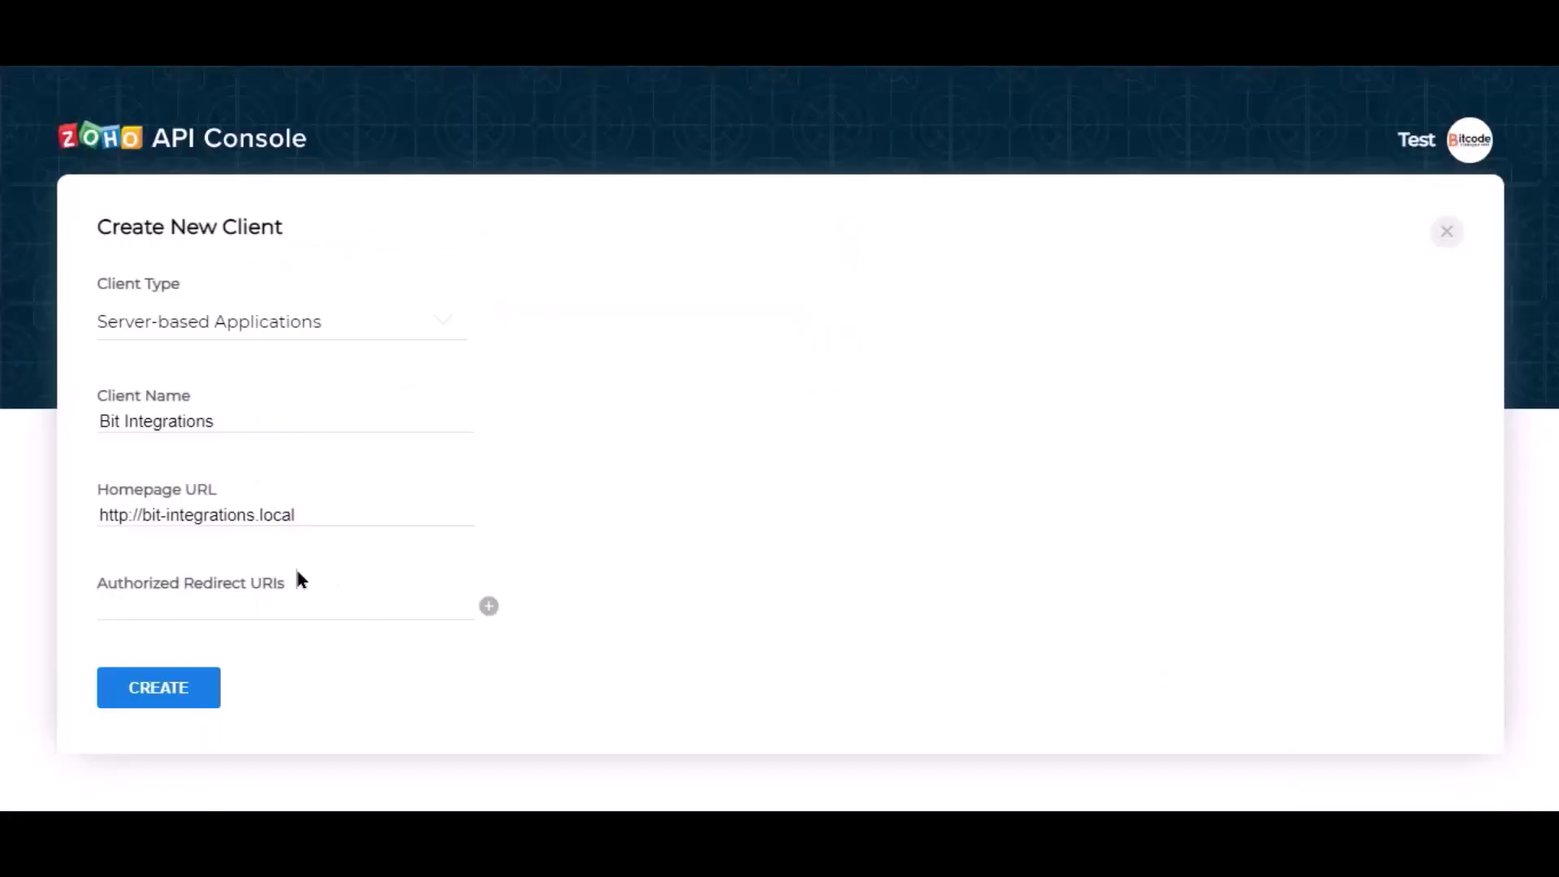
{"action": "left_click", "coordinate": [274, 609]}
{"action": "key", "text": "ctrl+v"}
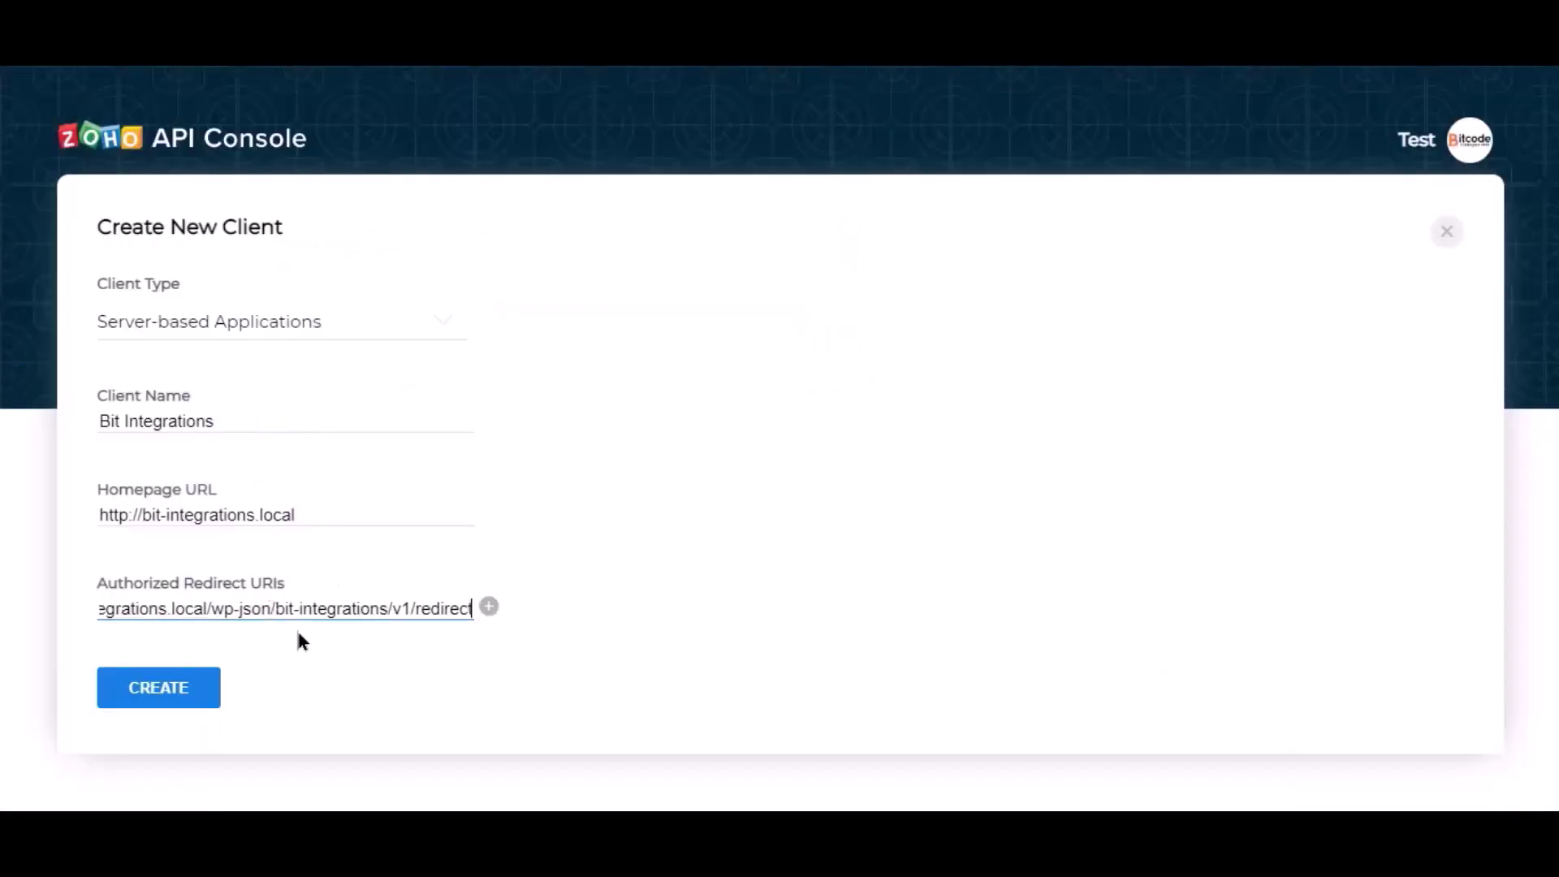
{"action": "left_click", "coordinate": [376, 638]}
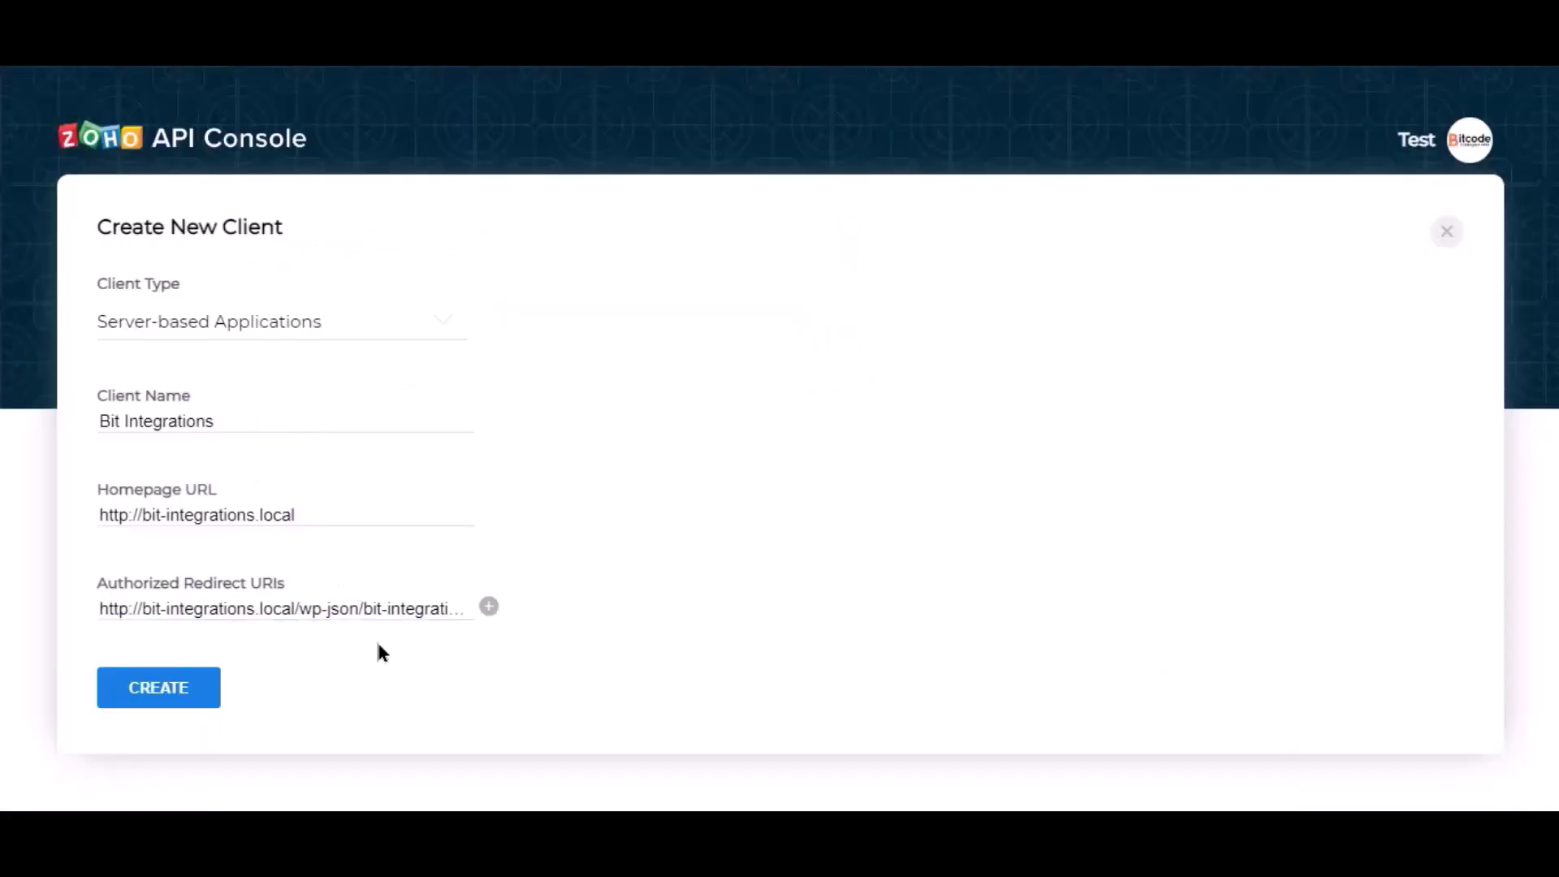
{"action": "left_click", "coordinate": [165, 694]}
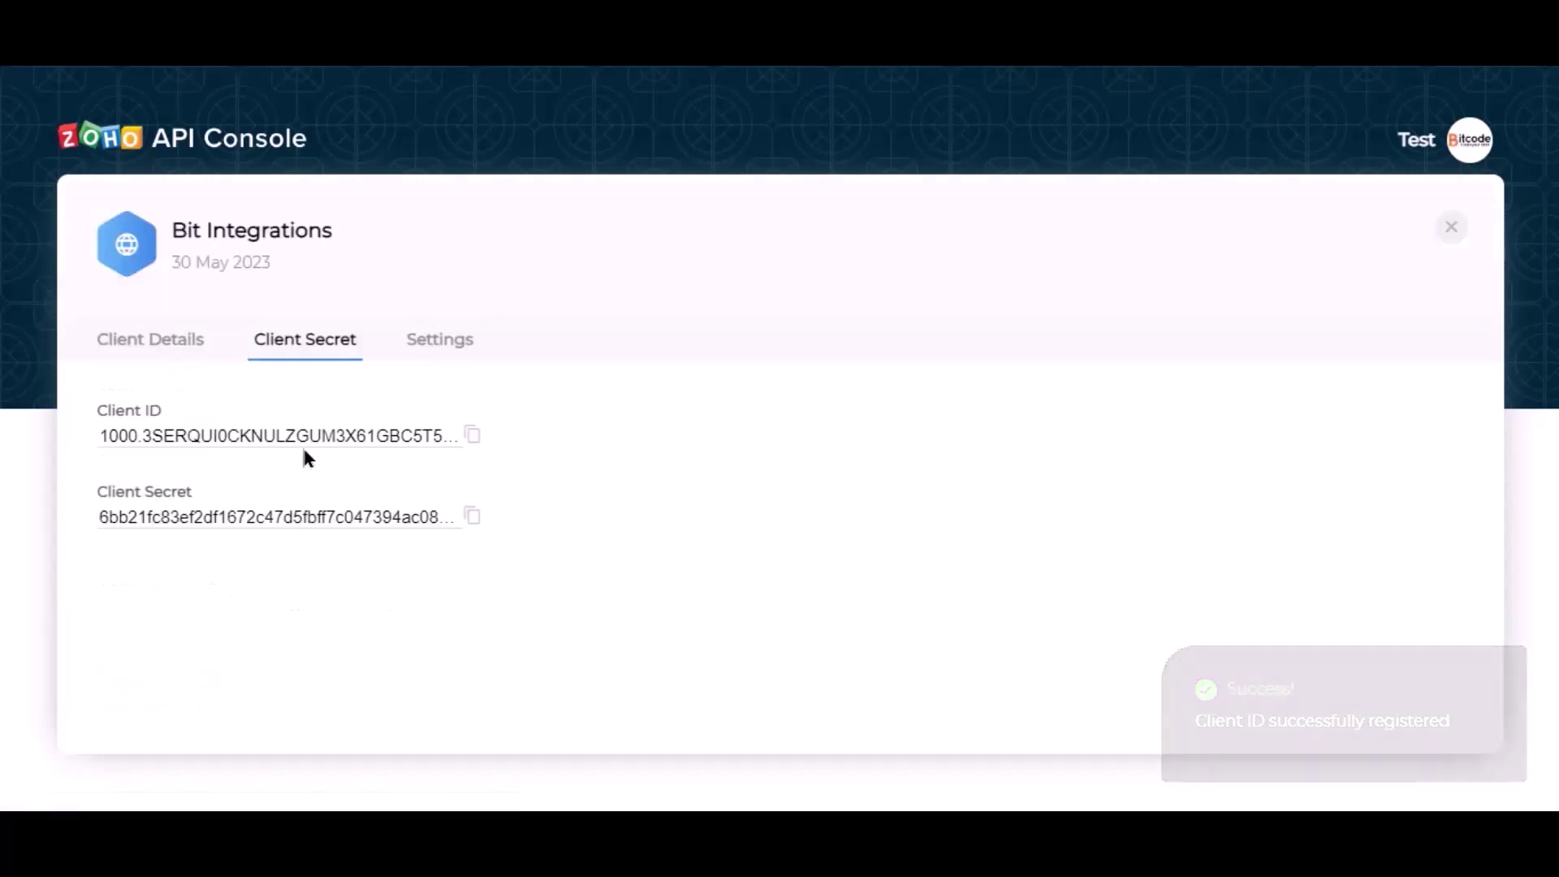
Copy the generated Zoho client ID into the integration's Client id field
{"action": "left_click", "coordinate": [472, 439]}
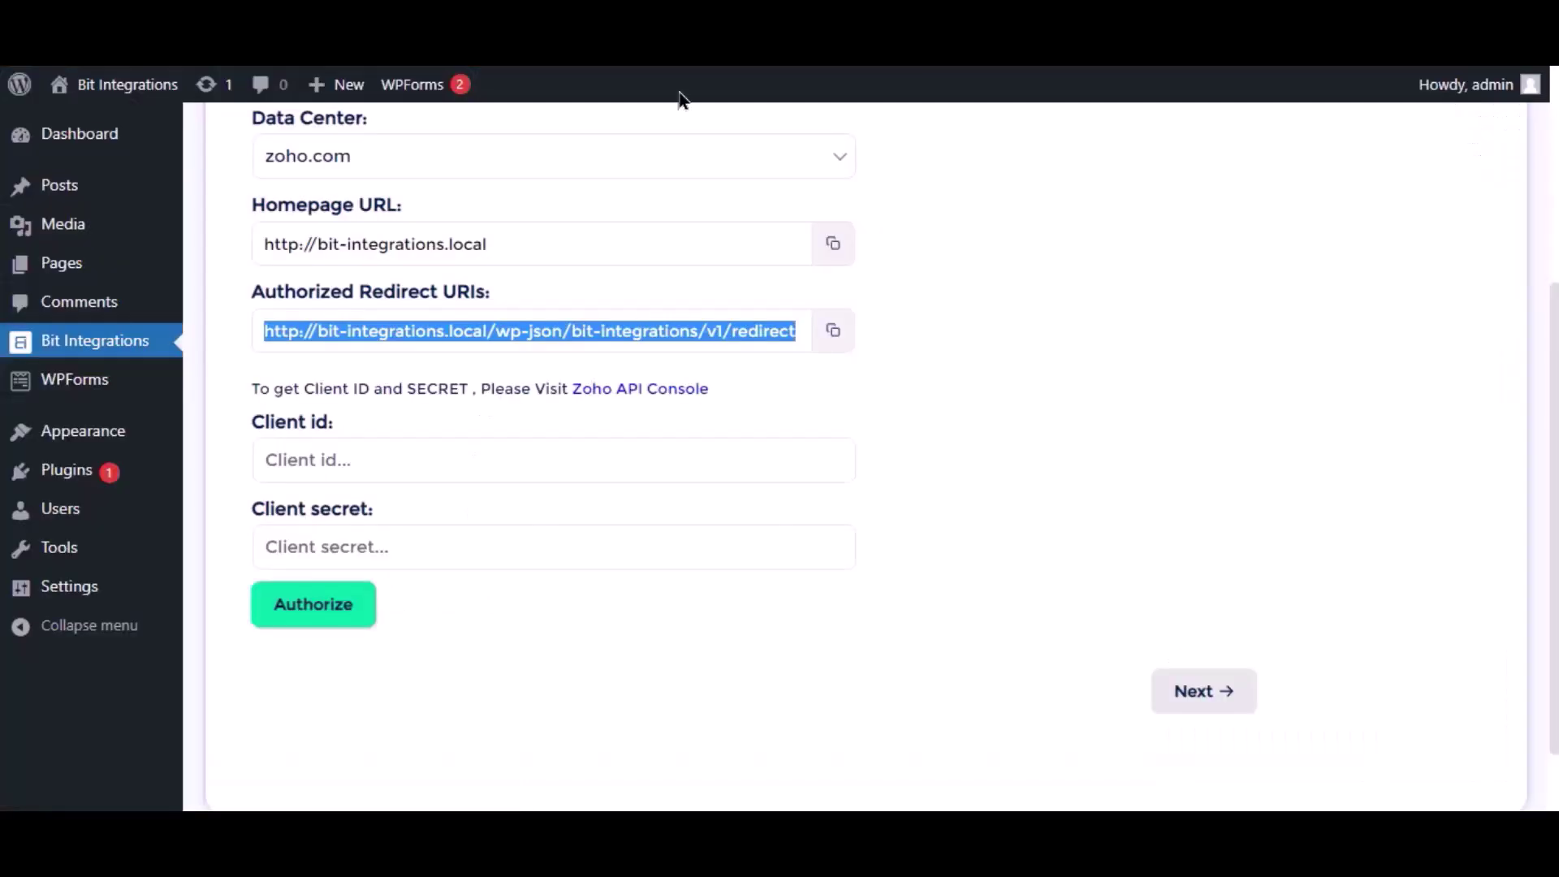
{"action": "left_click", "coordinate": [678, 92]}
{"action": "left_click", "coordinate": [485, 459]}
{"action": "key", "text": "ctrl+v"}
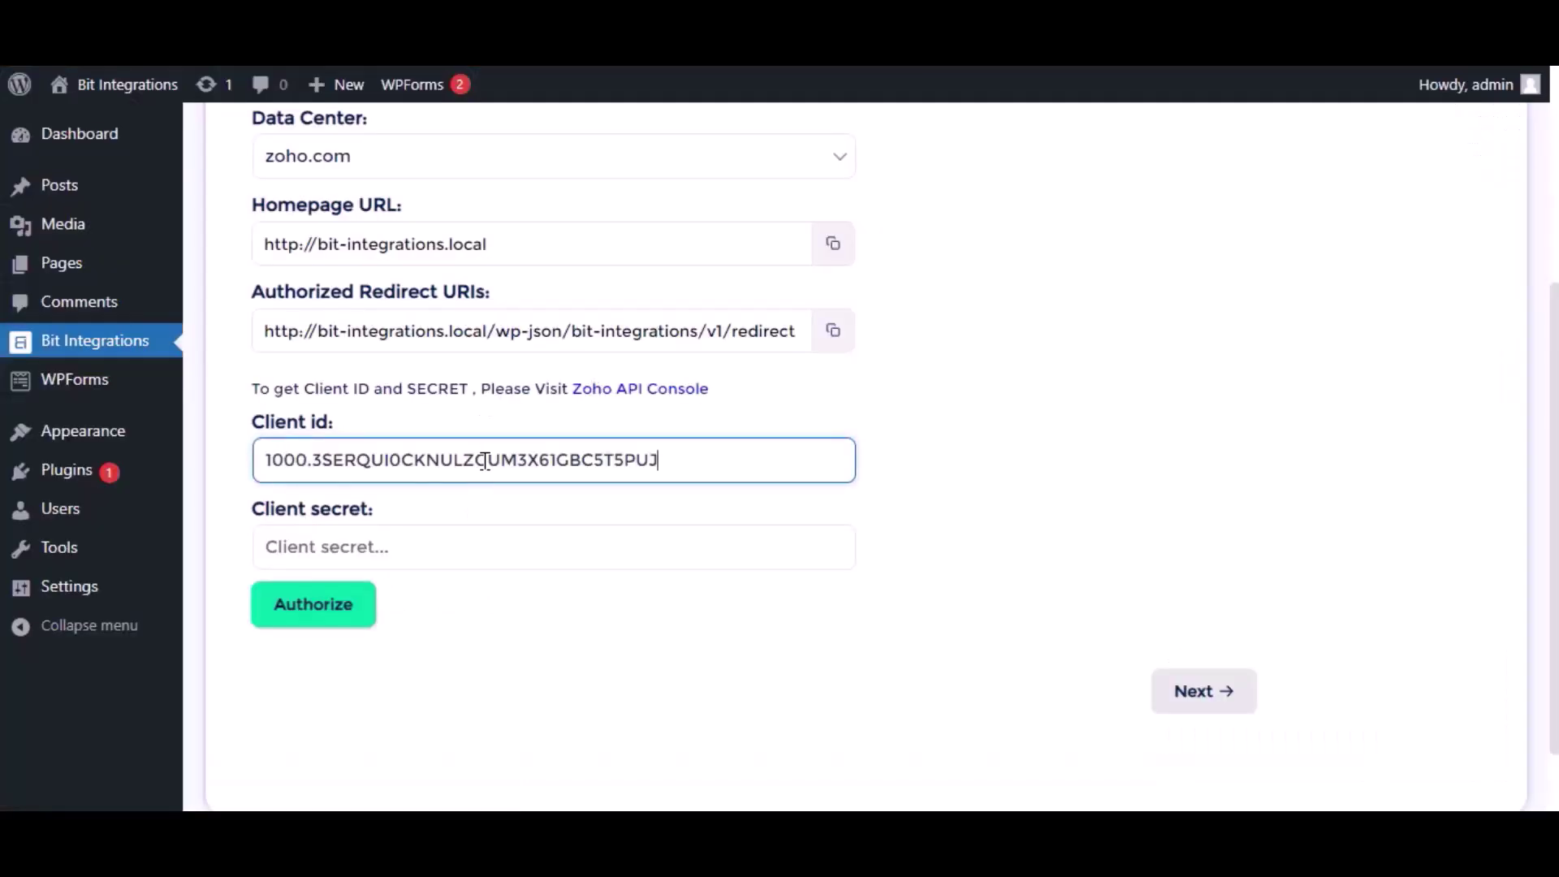
Paste the Zoho client secret, authorize, and accept Zoho's Marketing Automation access request
{"action": "left_click", "coordinate": [780, 167]}
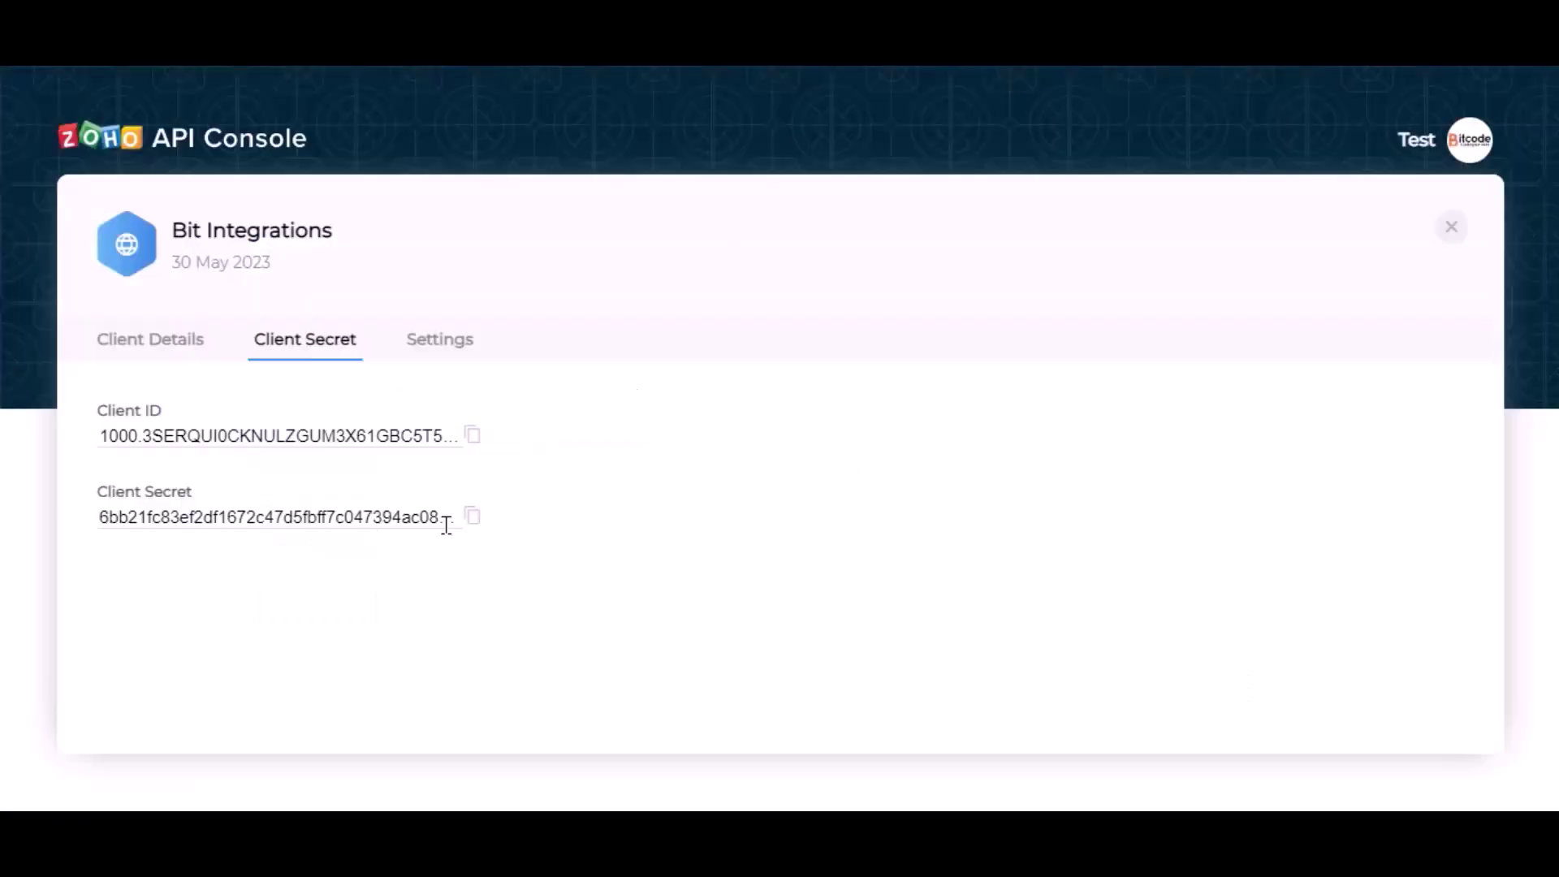
{"action": "left_click", "coordinate": [472, 516]}
{"action": "key", "text": "ctrl+tab"}
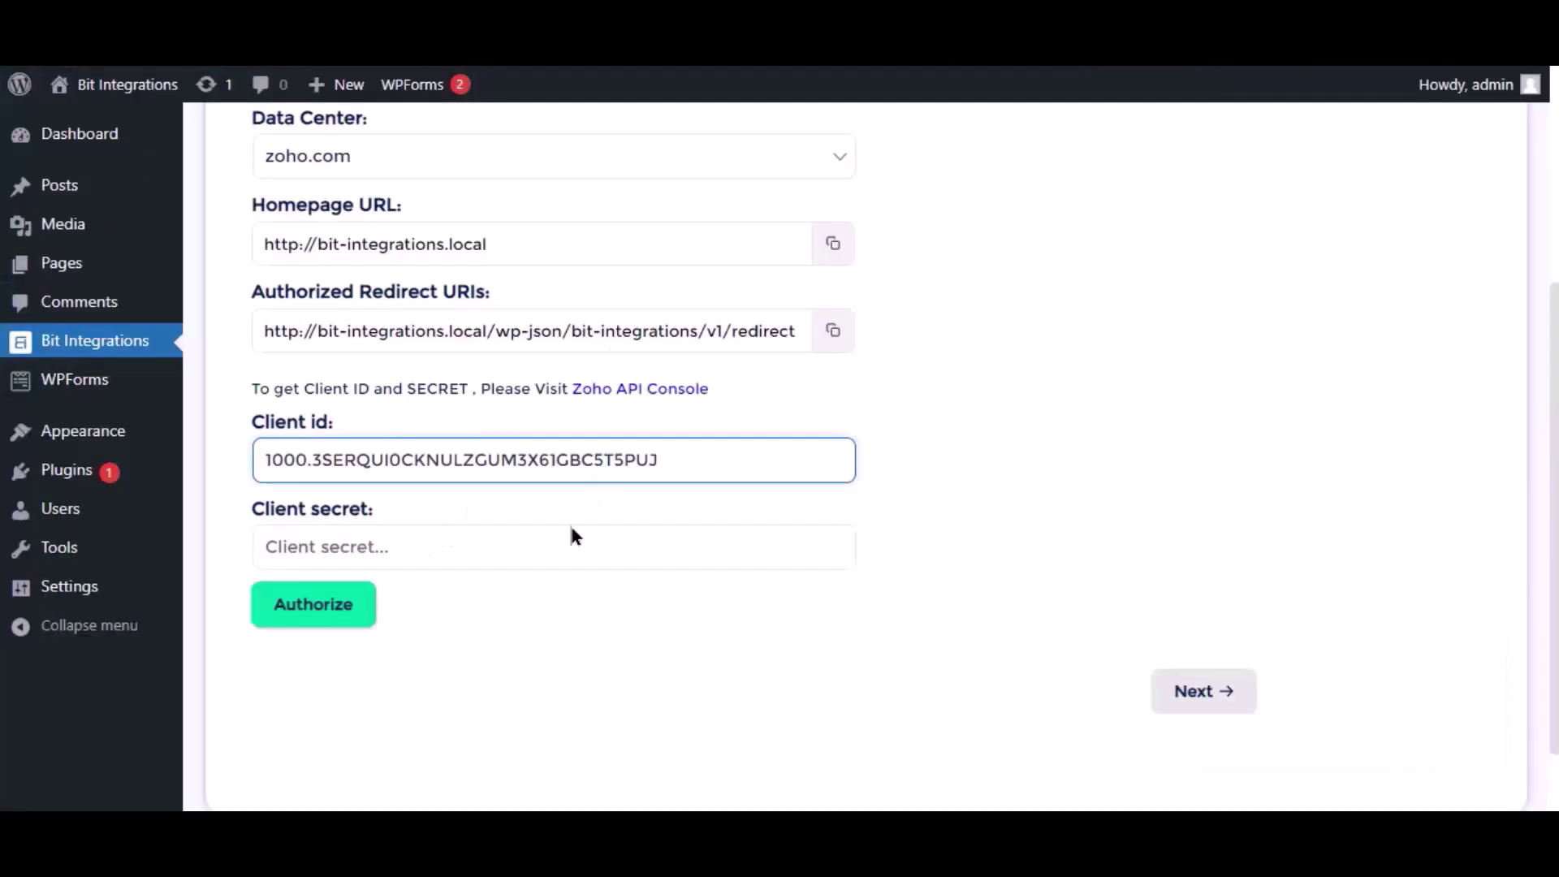
{"action": "left_click", "coordinate": [545, 556]}
{"action": "key", "text": "ctrl+v"}
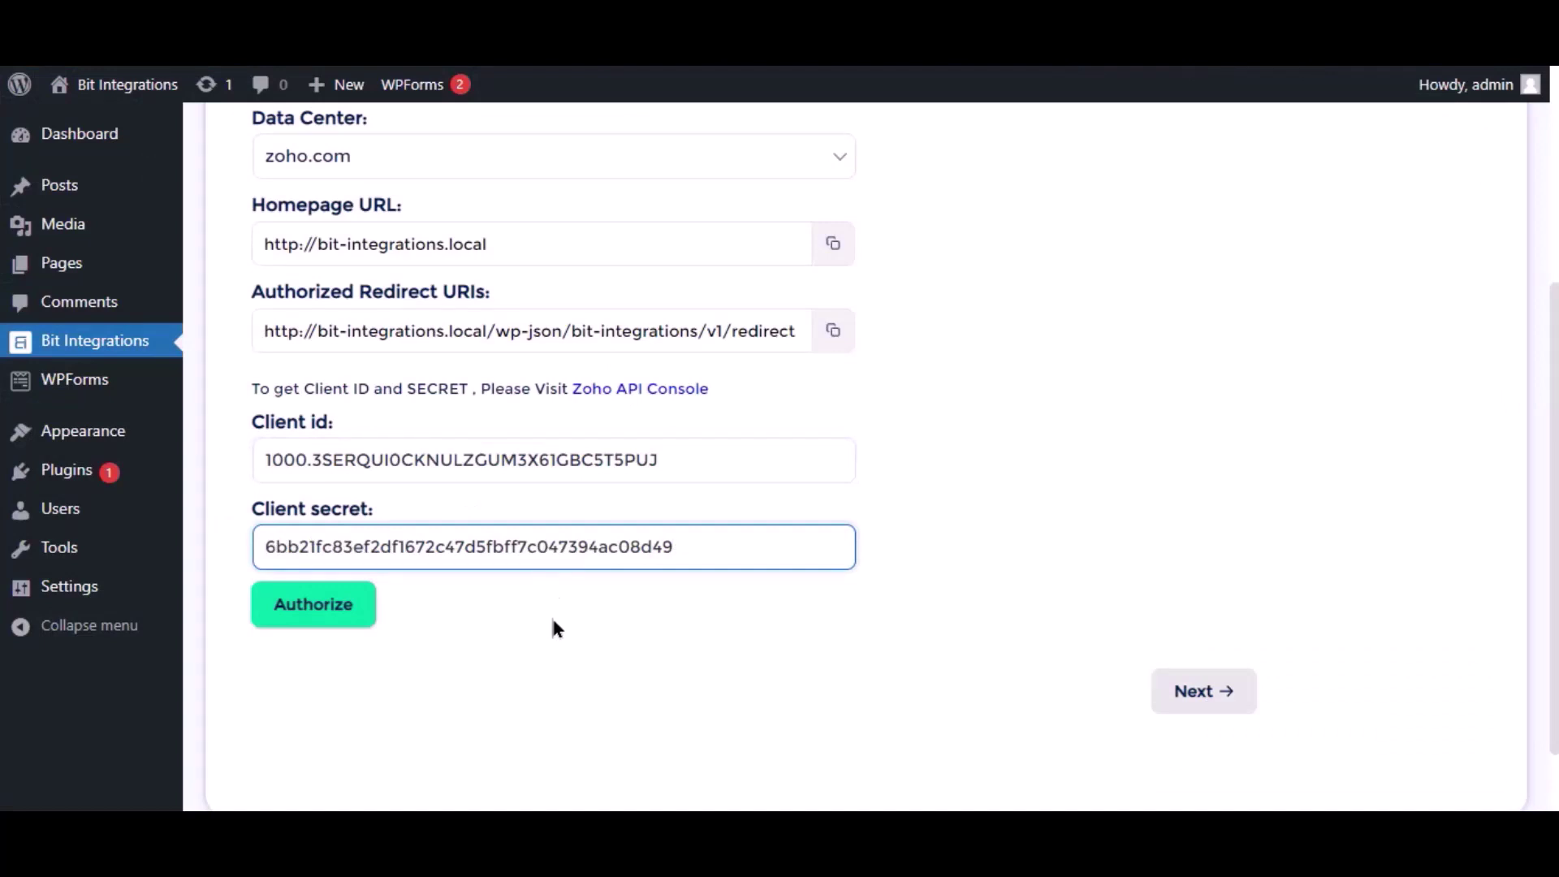
{"action": "left_click", "coordinate": [349, 607]}
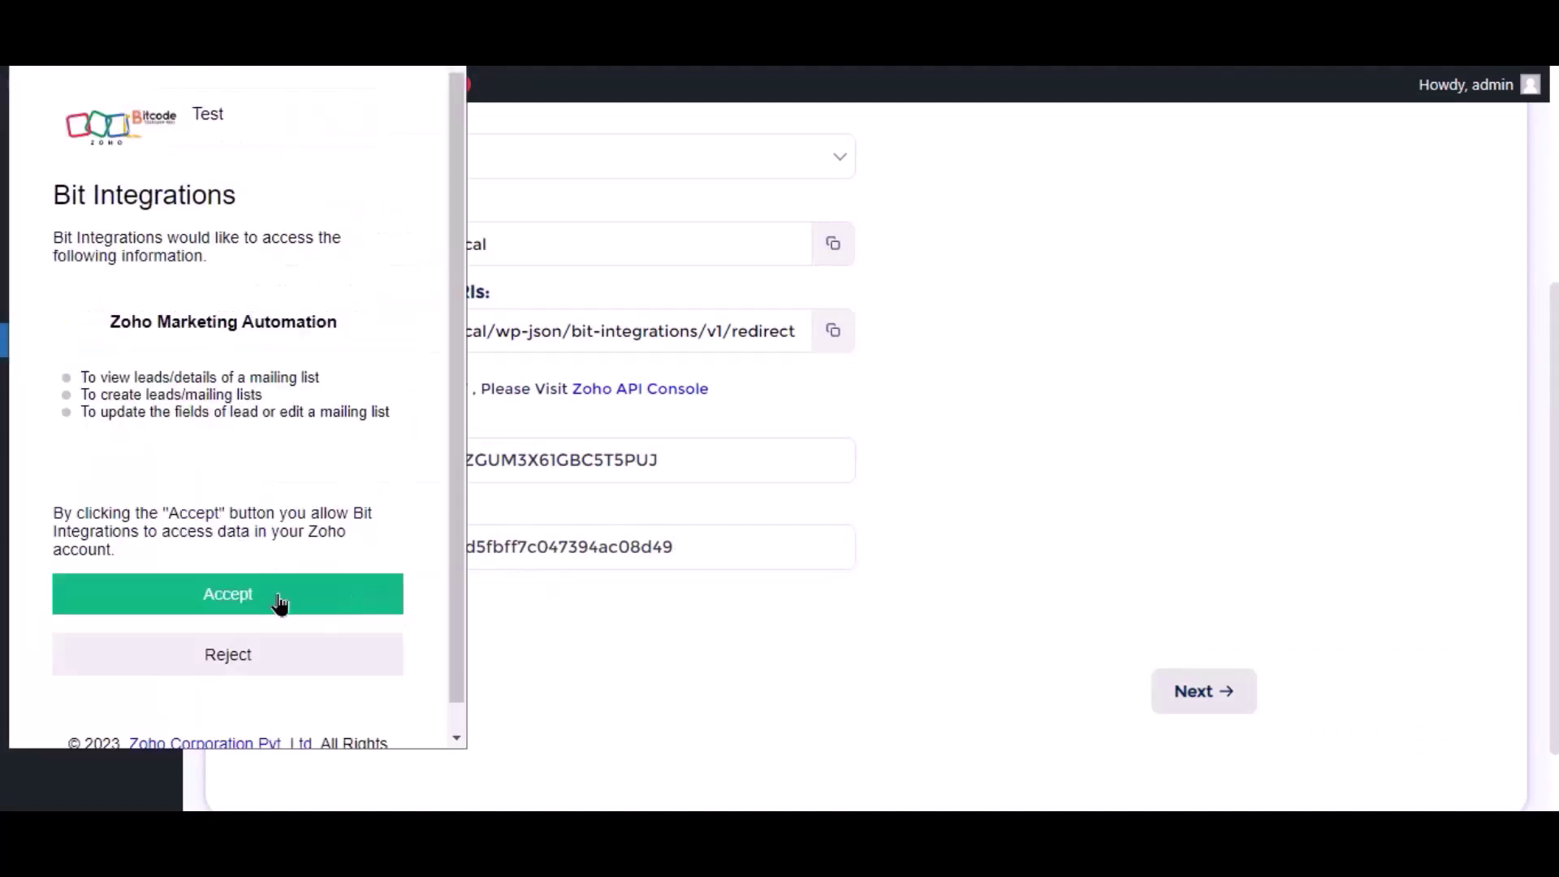
{"action": "left_click", "coordinate": [278, 602]}
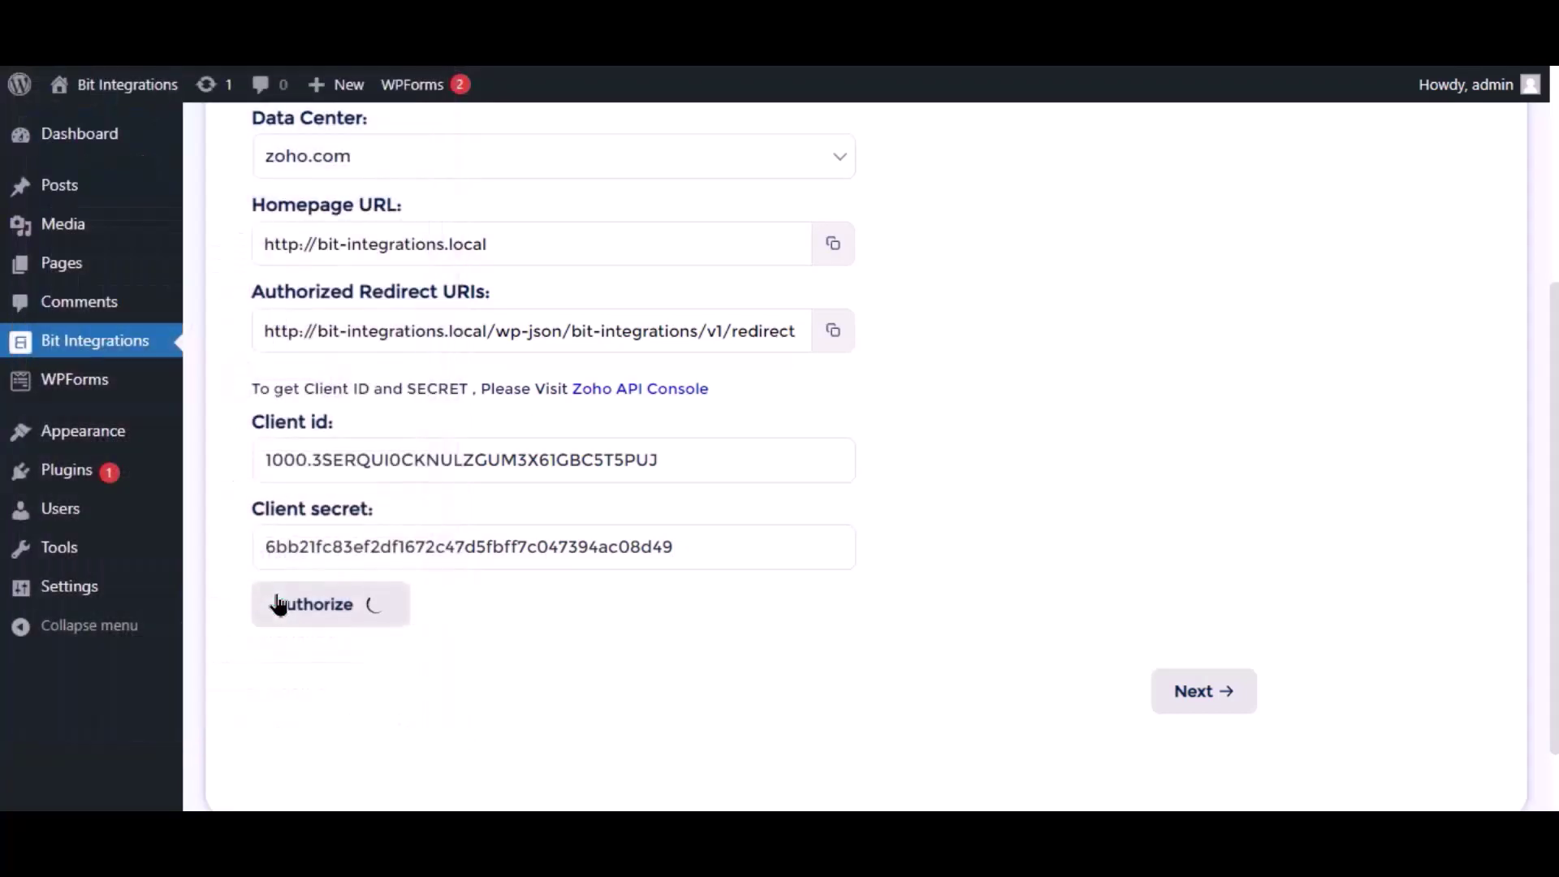
Choose the Bit Integrations list as the Zoho destination list
{"action": "left_click", "coordinate": [1191, 691]}
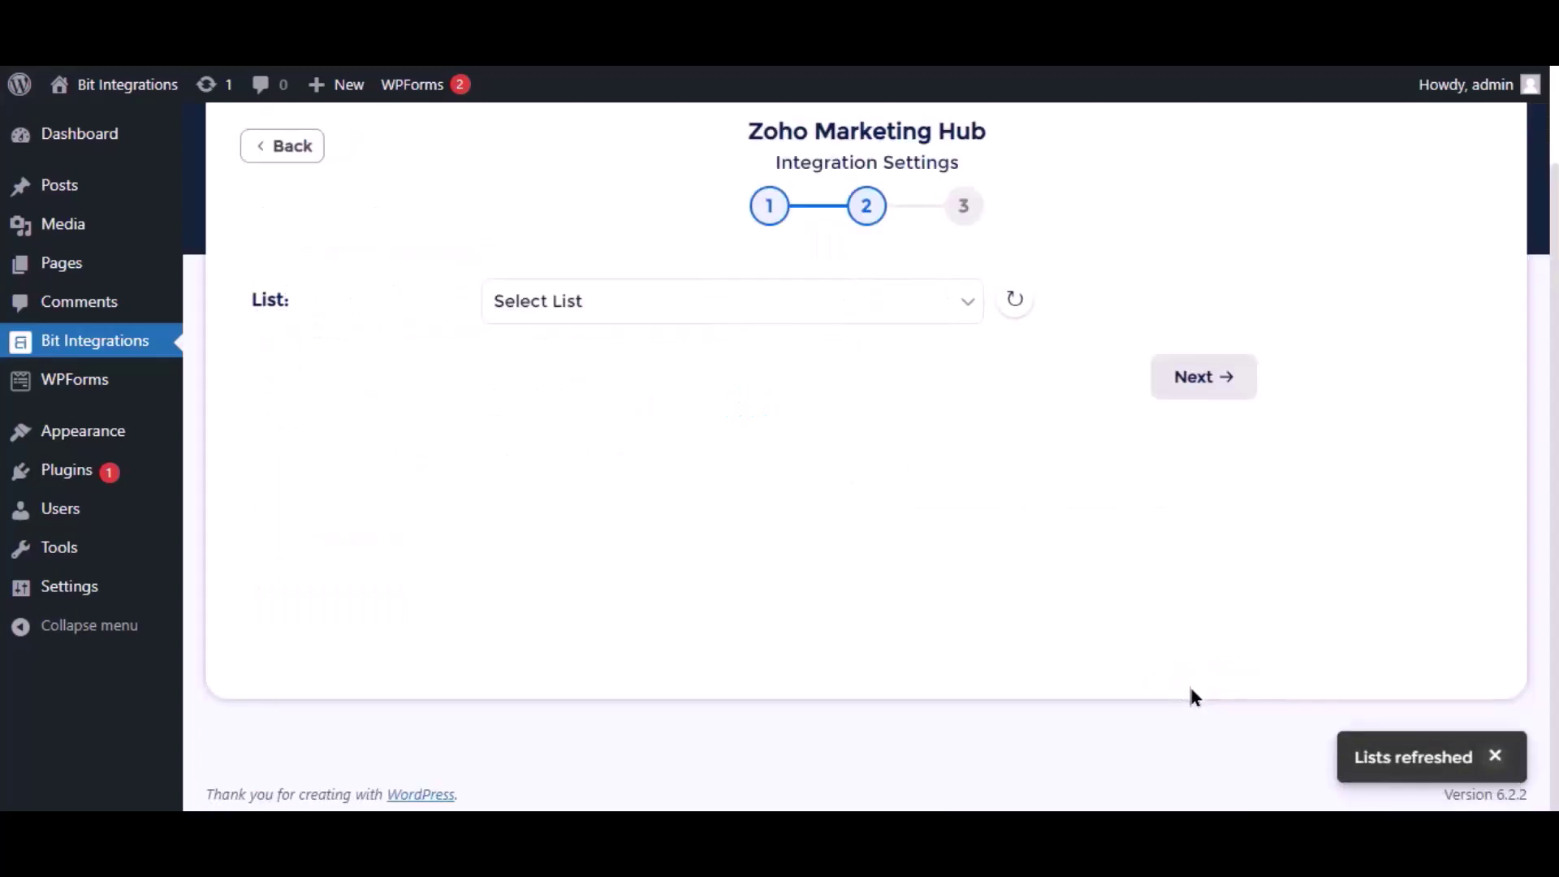
{"action": "left_click", "coordinate": [823, 303]}
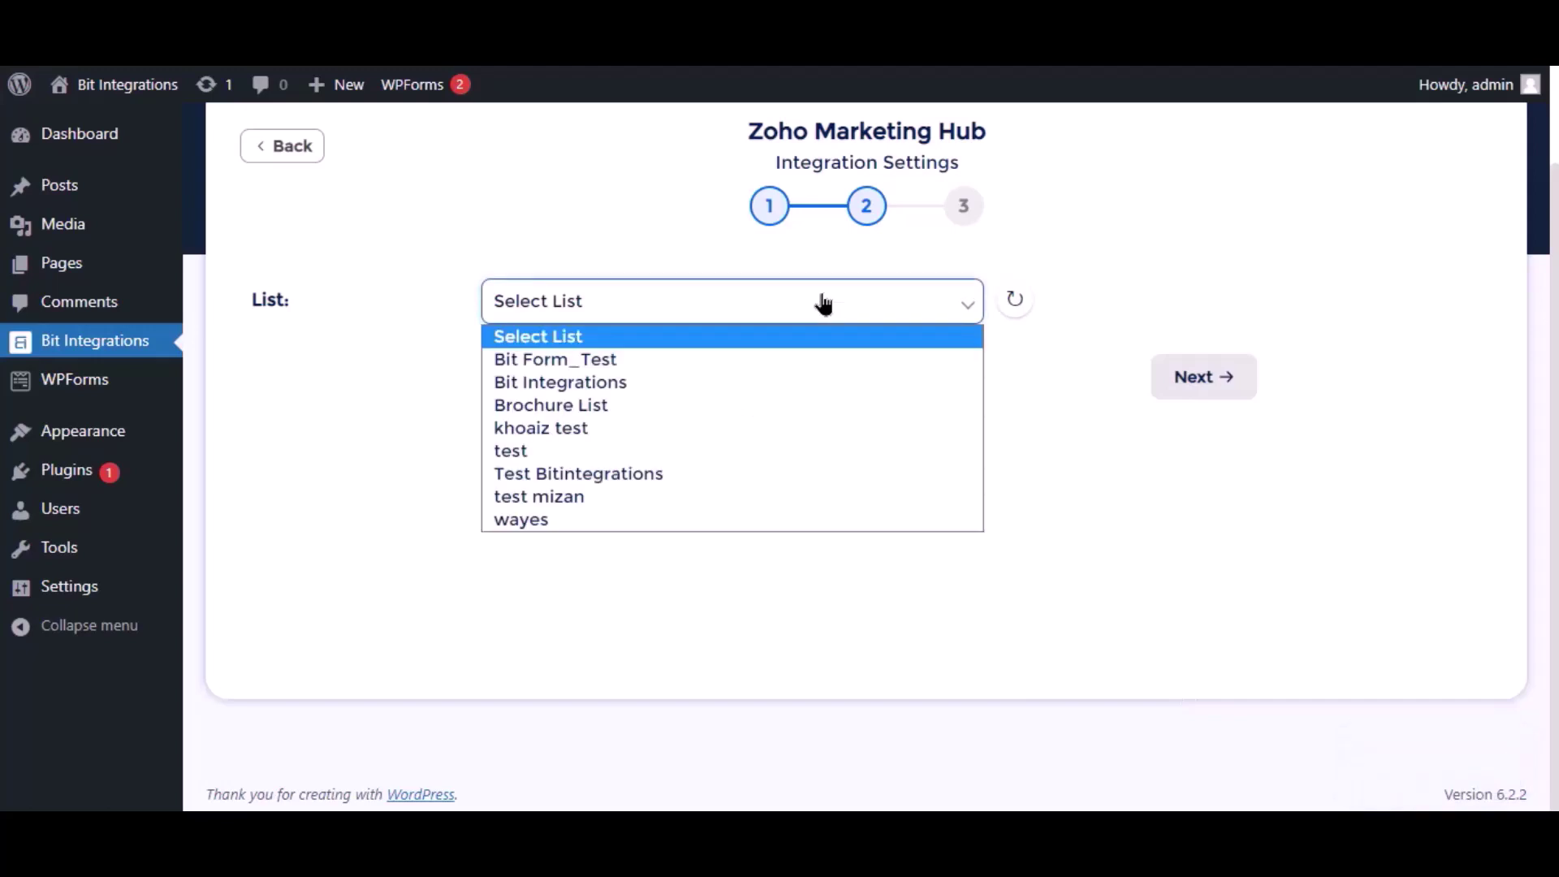
{"action": "left_click", "coordinate": [554, 383]}
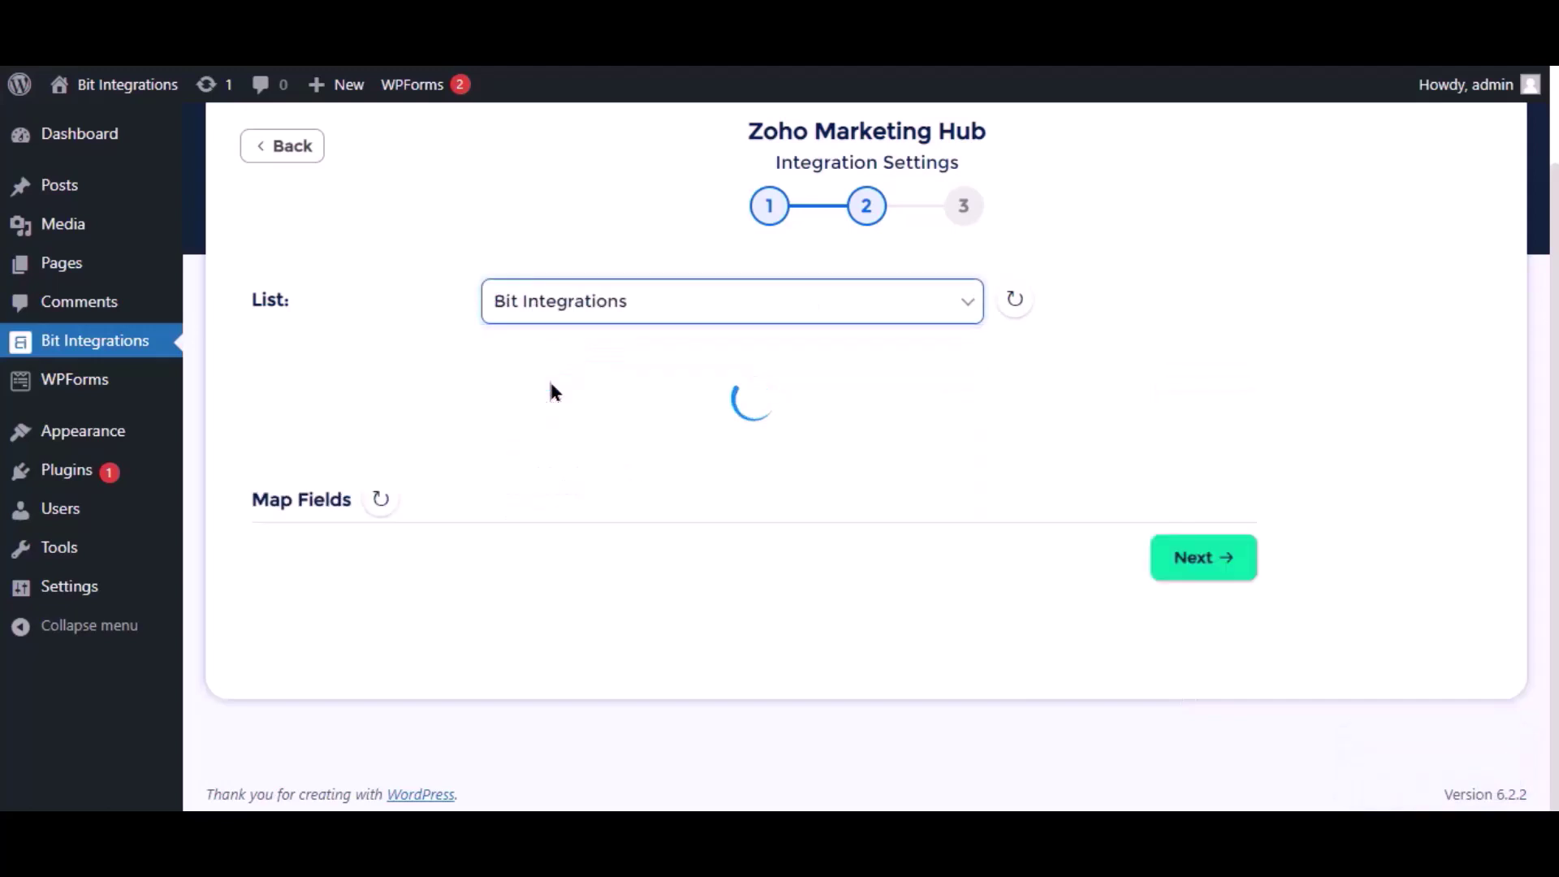
Map Email to Contact Email, Name to Last Name and Phone to Phone, then continue
{"action": "left_click", "coordinate": [630, 485]}
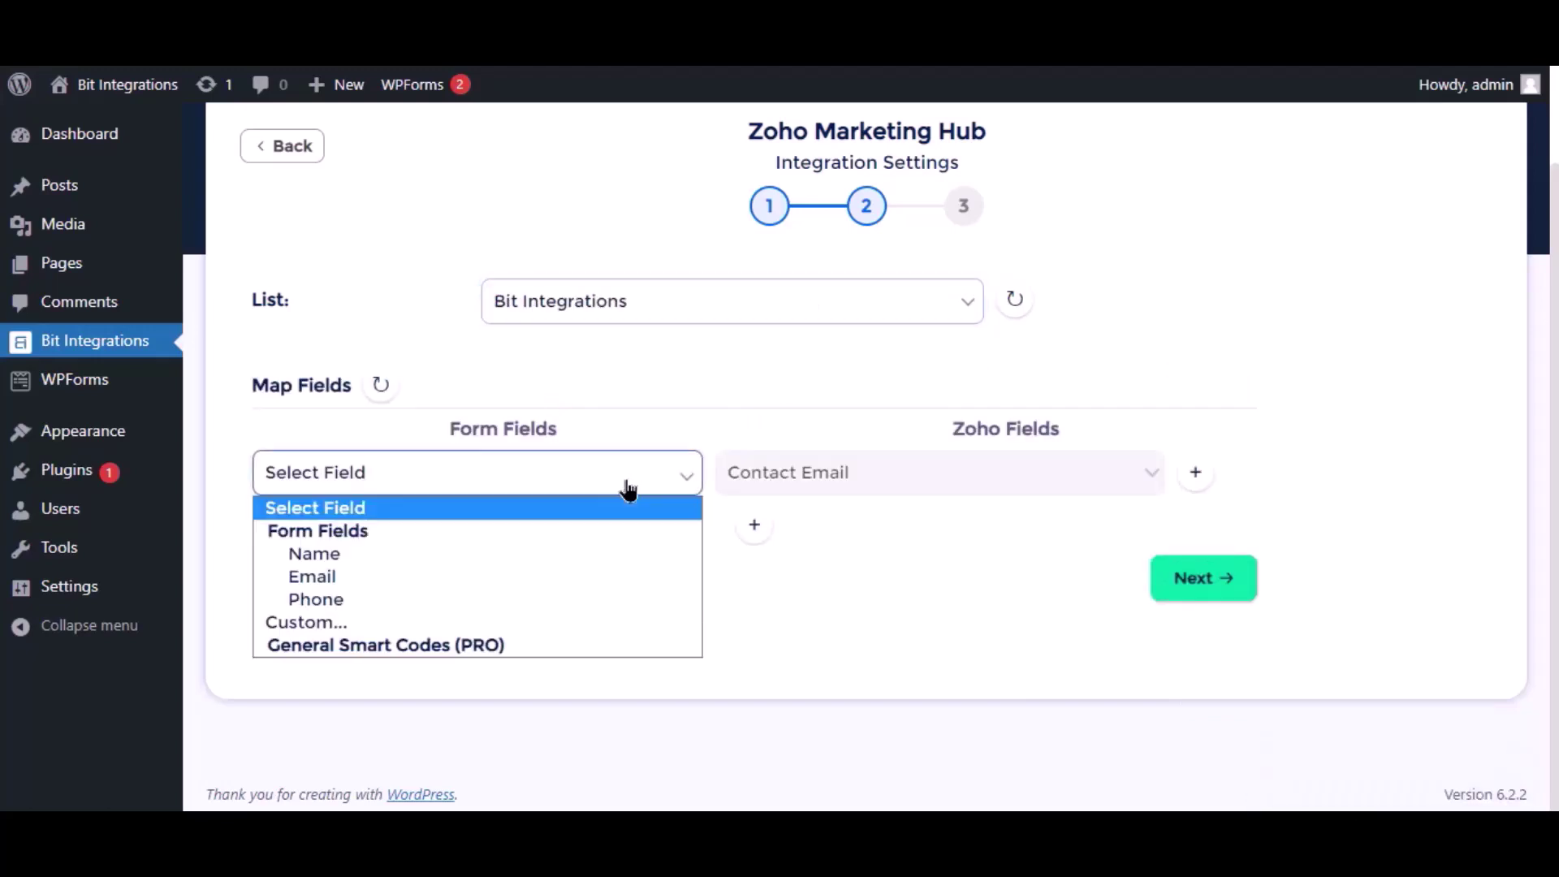
{"action": "left_click", "coordinate": [350, 577]}
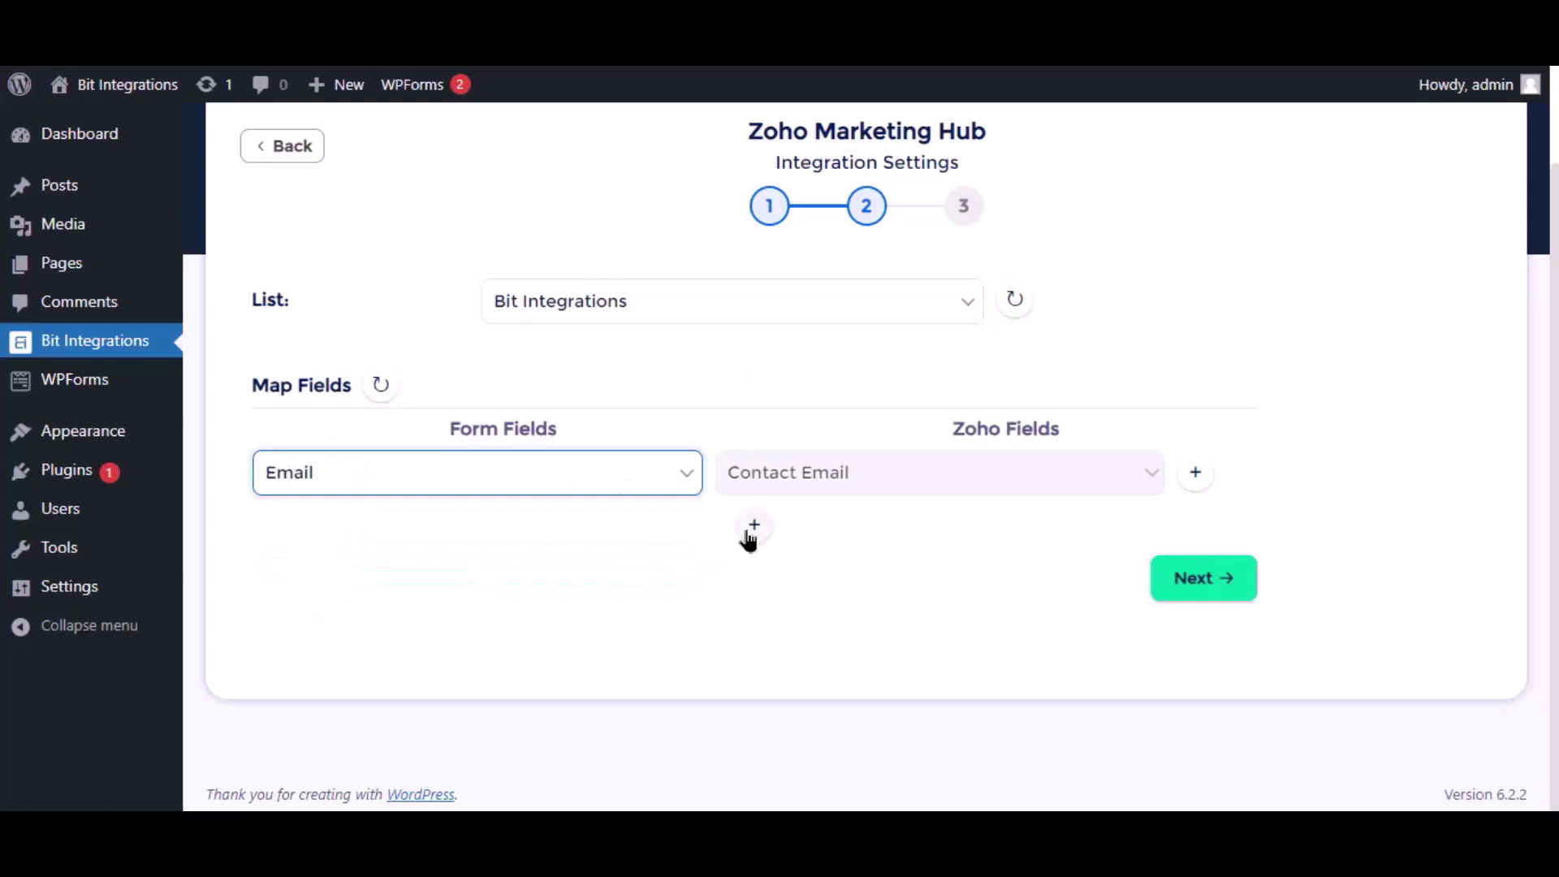
{"action": "left_click", "coordinate": [754, 526]}
{"action": "left_click", "coordinate": [442, 529]}
{"action": "left_click", "coordinate": [349, 606]}
{"action": "left_click", "coordinate": [849, 543]}
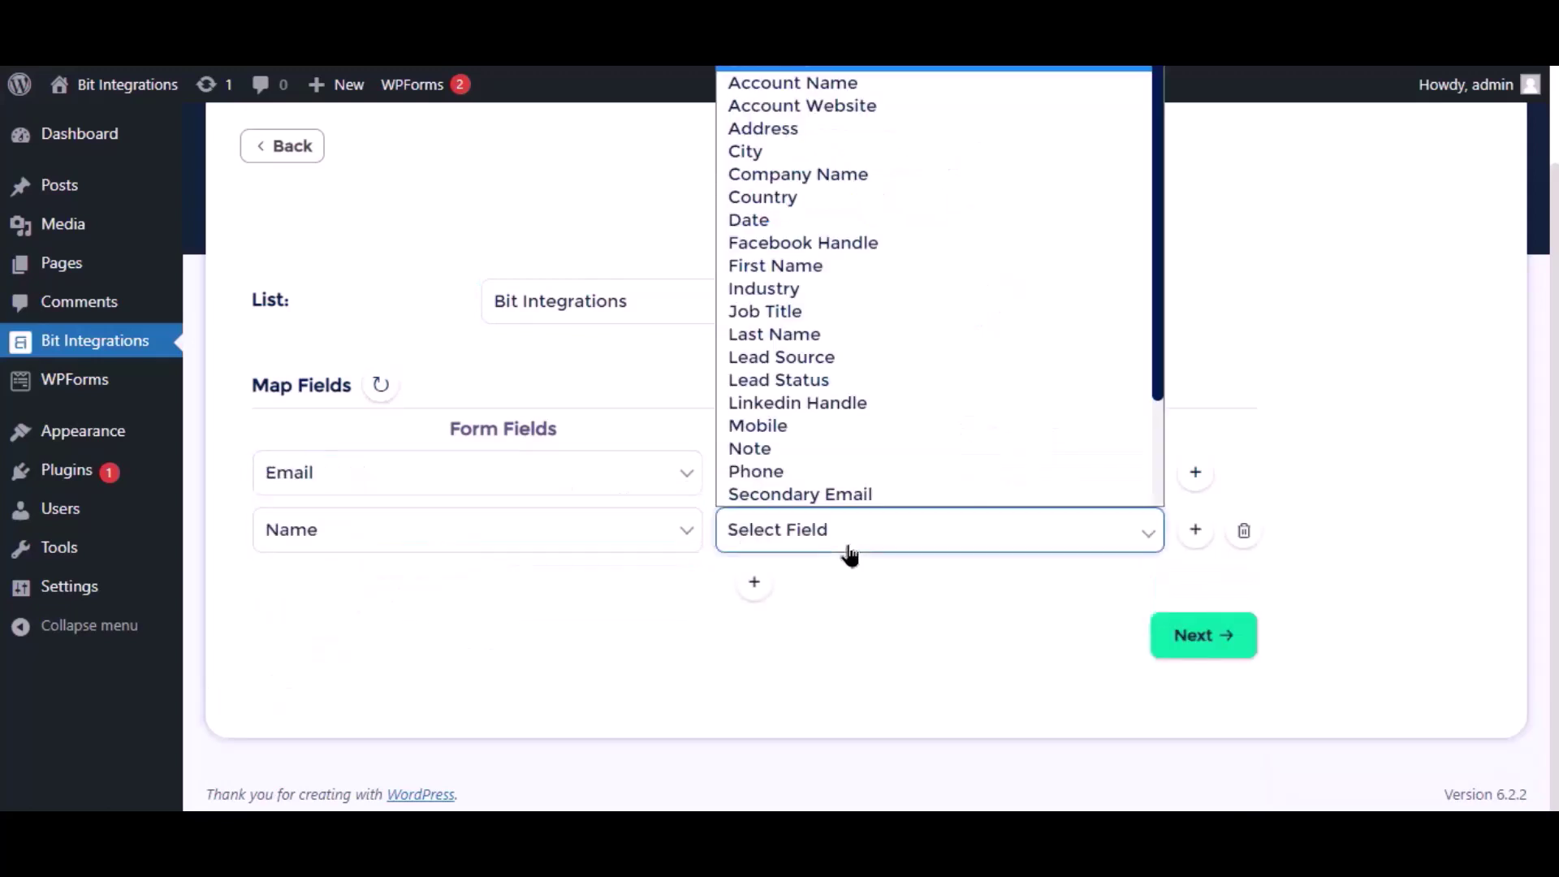
{"action": "left_click", "coordinate": [777, 335]}
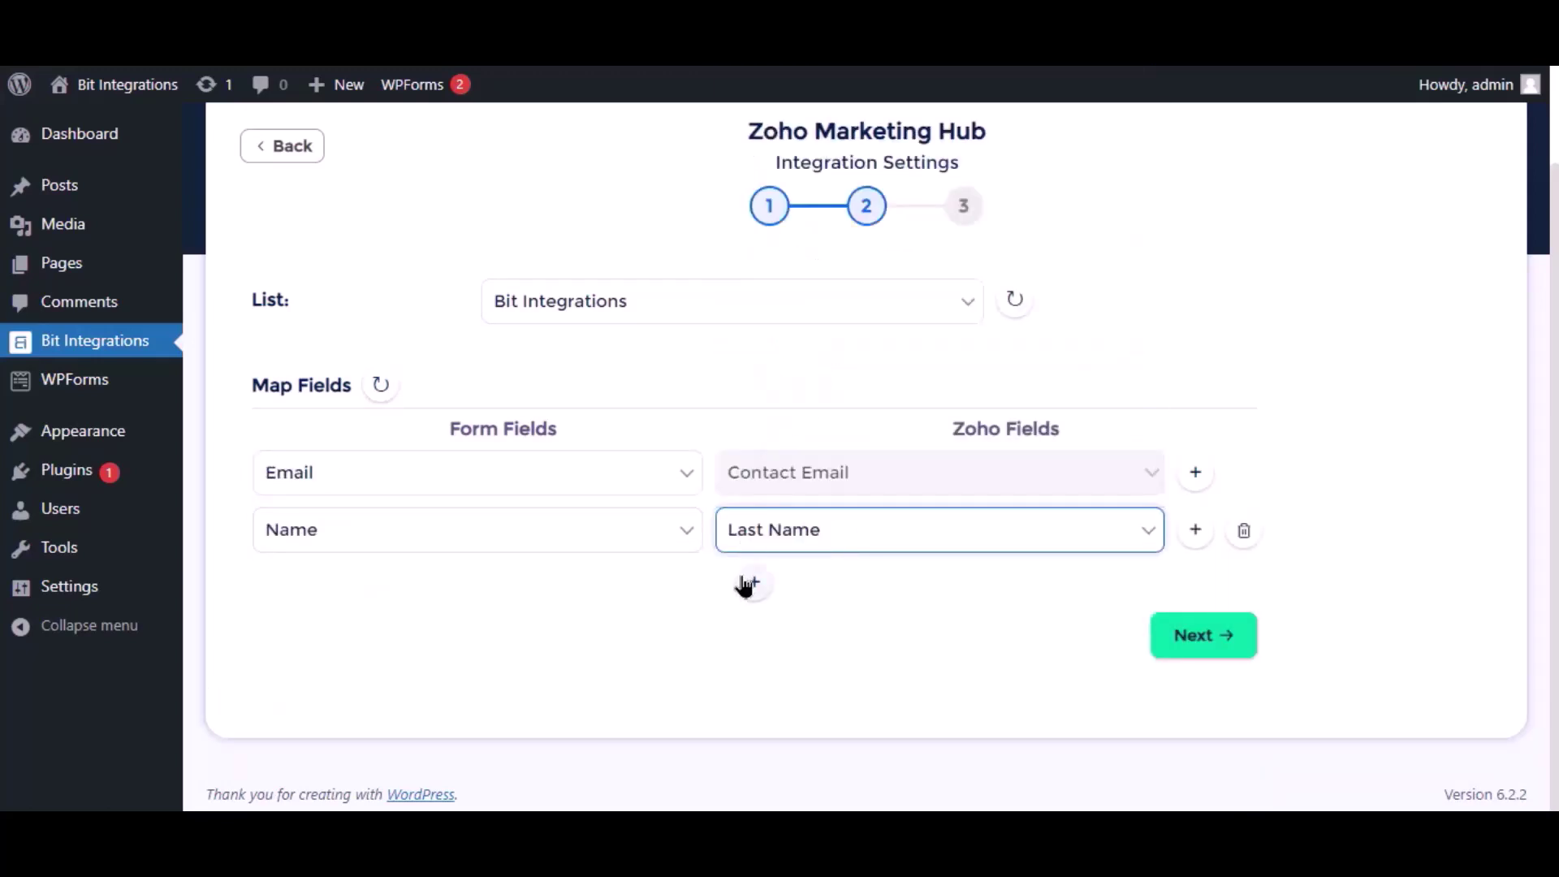
{"action": "left_click", "coordinate": [750, 583]}
{"action": "left_click", "coordinate": [439, 601]}
{"action": "left_click", "coordinate": [341, 710]}
{"action": "left_click", "coordinate": [812, 592]}
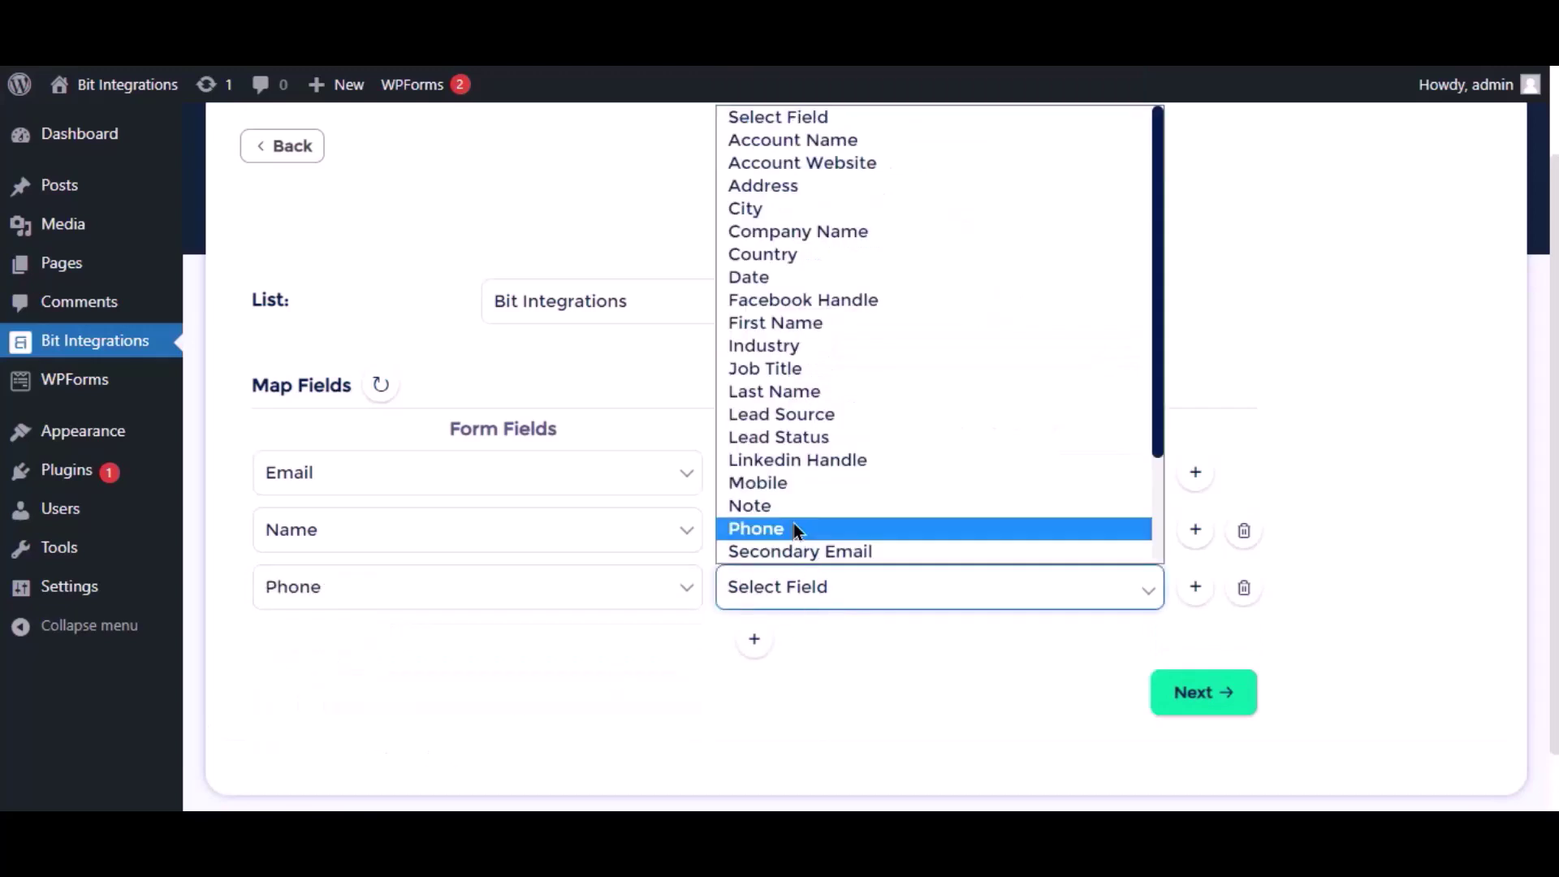
{"action": "left_click", "coordinate": [796, 530]}
{"action": "scroll", "coordinate": [1030, 664], "scroll_direction": "down", "scroll_amount": 1}
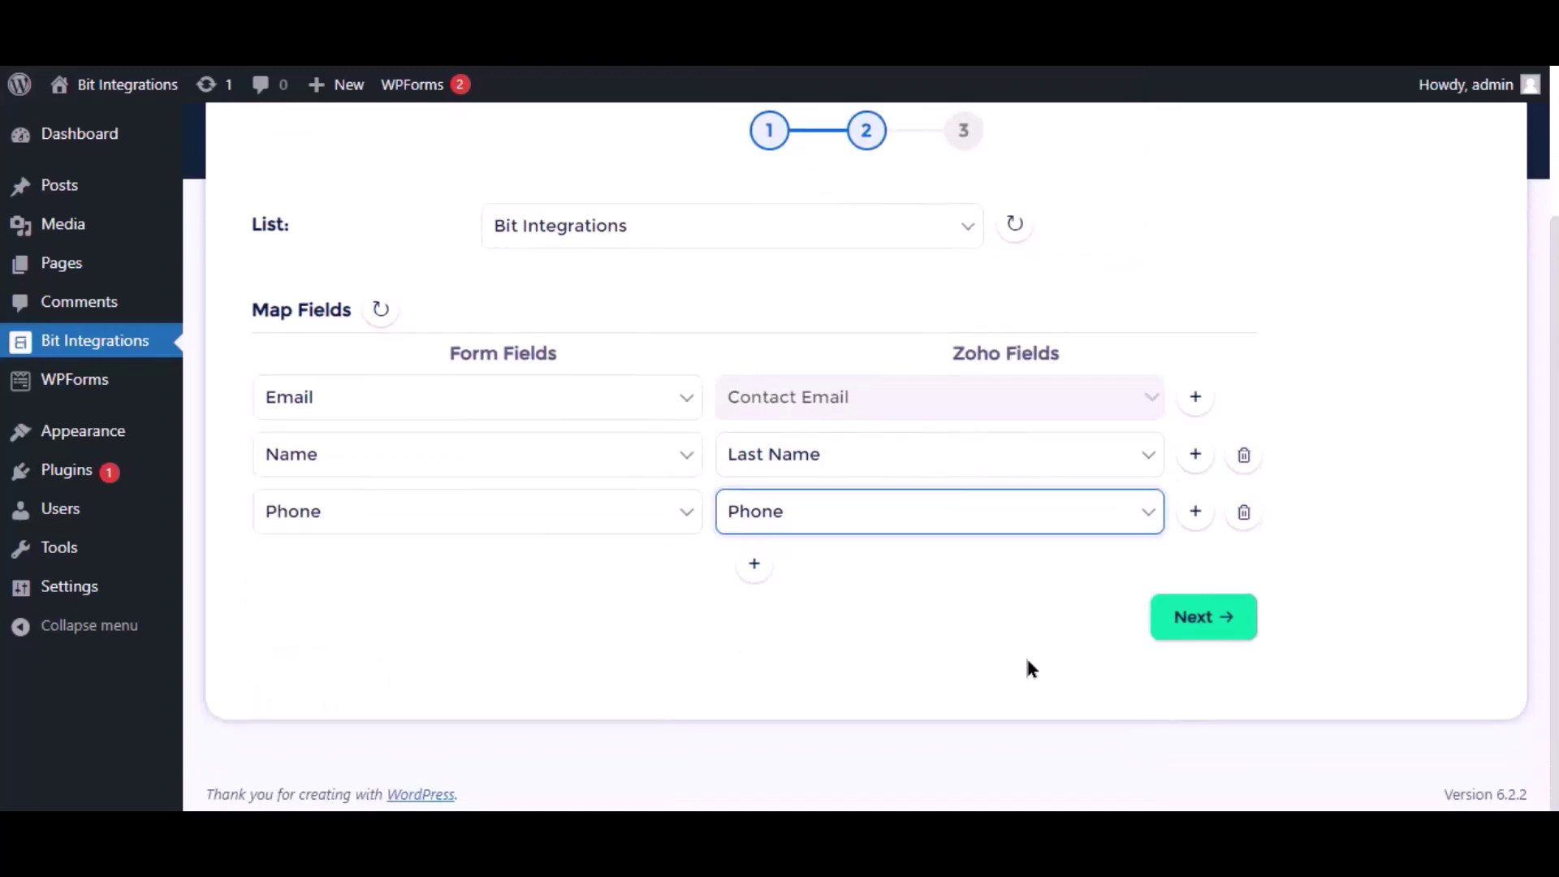
{"action": "left_click", "coordinate": [1188, 624]}
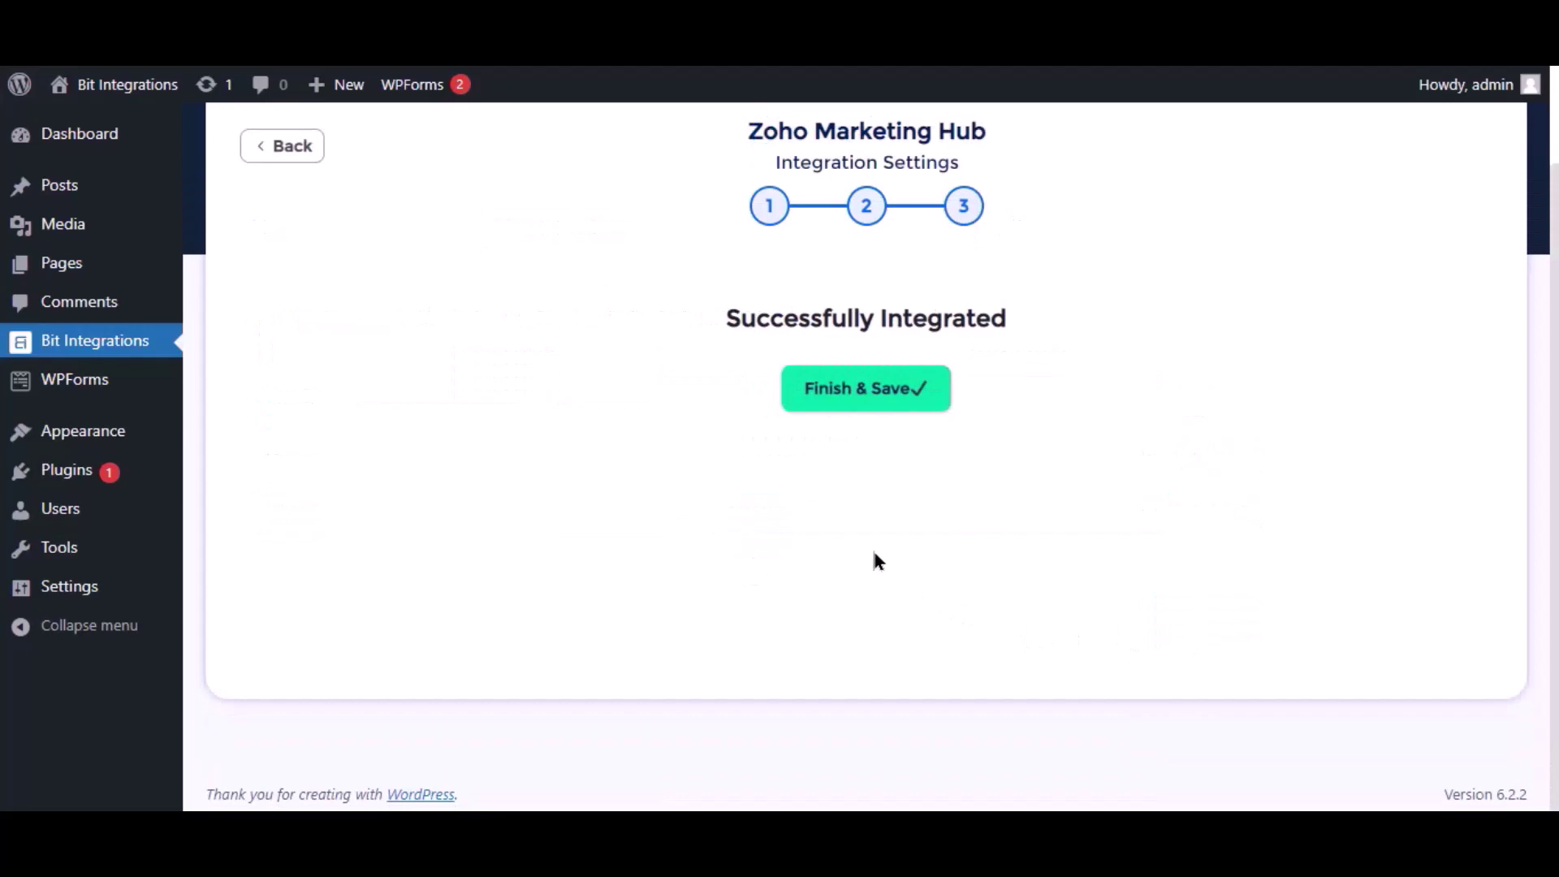
Save the integration and enter 'Bir integrations' as the name on the eBook opt-in form
{"action": "left_click", "coordinate": [845, 403]}
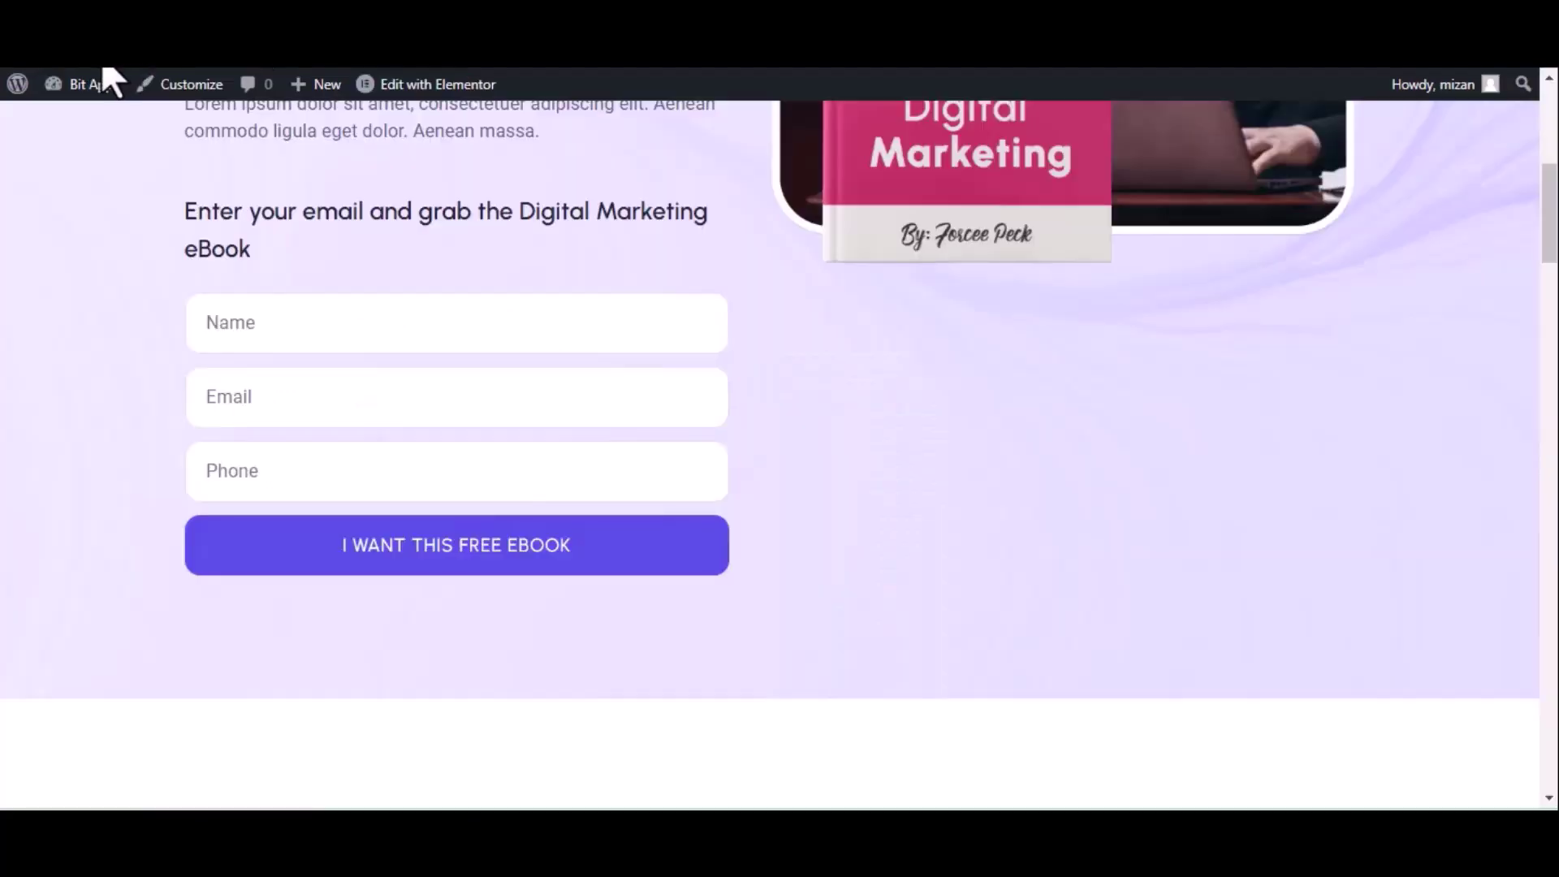
{"action": "left_click", "coordinate": [108, 82]}
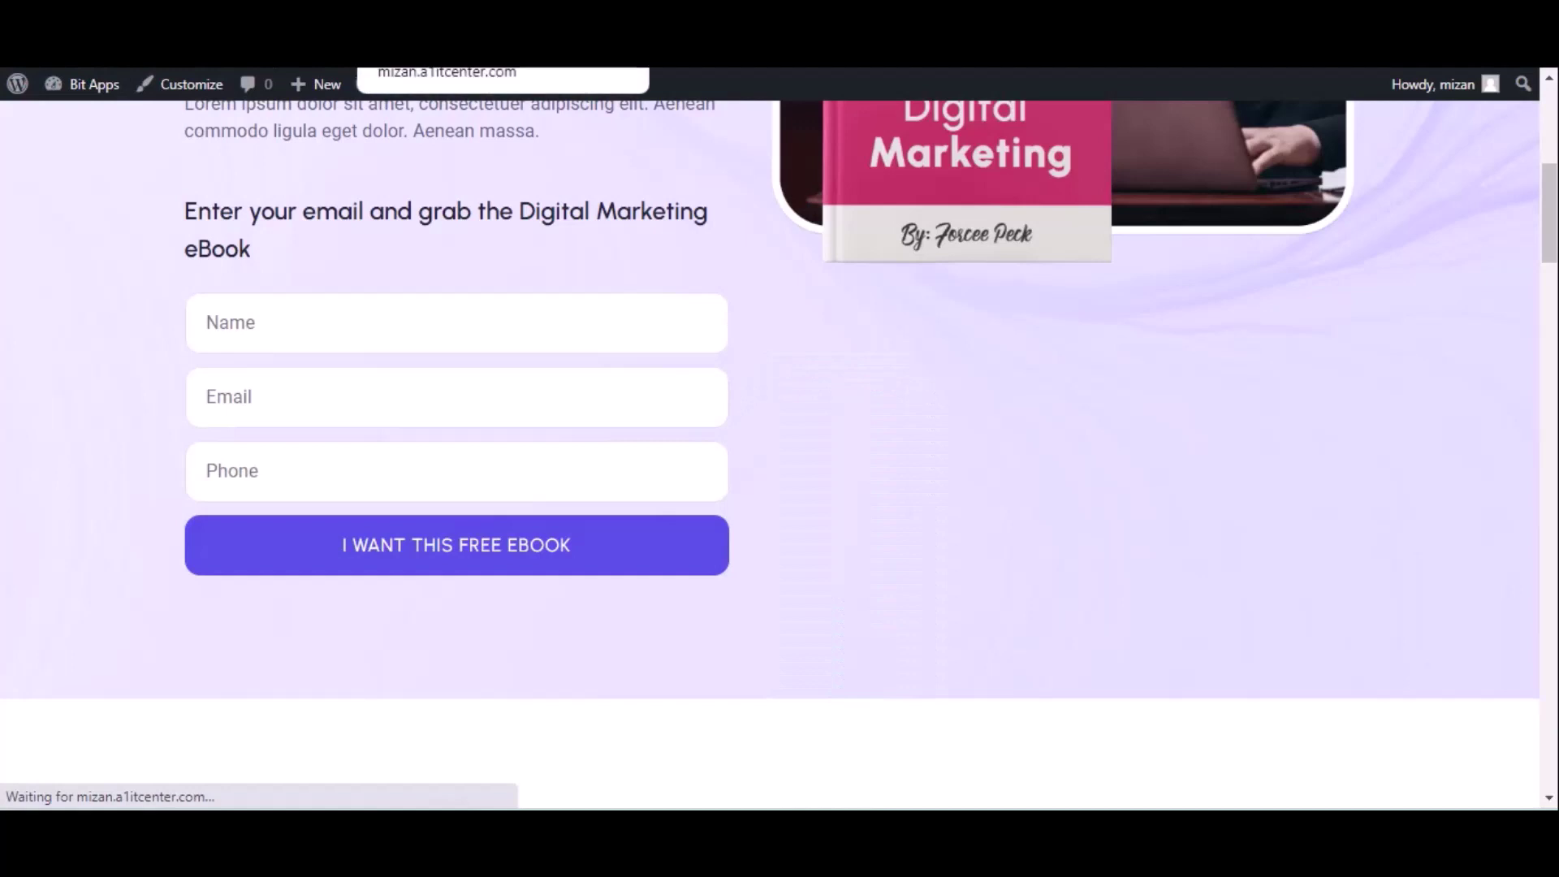
{"action": "left_click", "coordinate": [277, 324]}
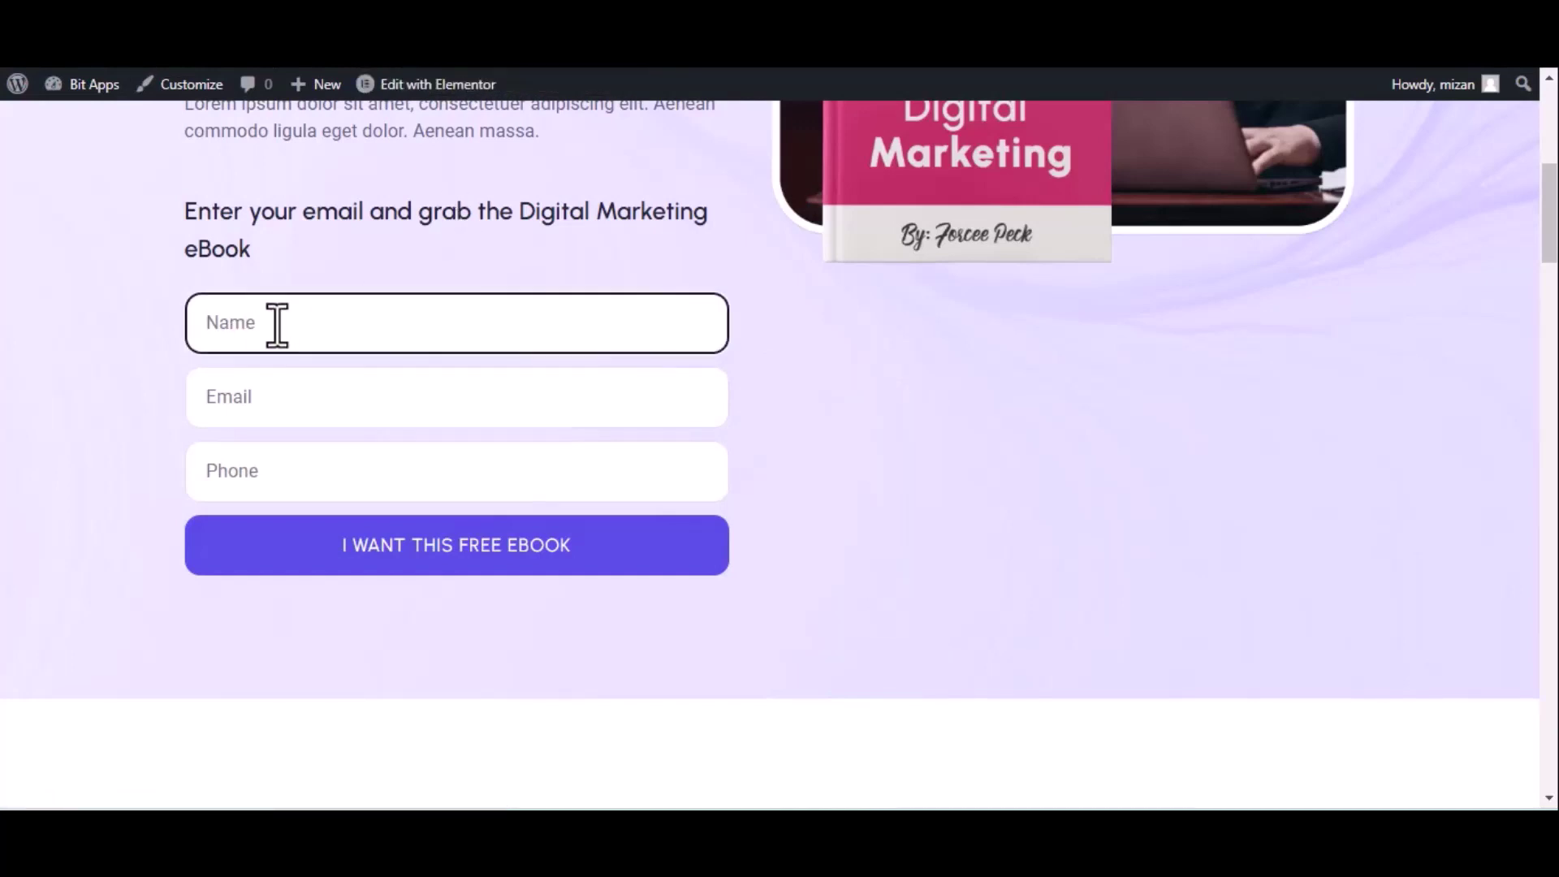
{"action": "type", "text": "Bir"}
{"action": "type", "text": " integ"}
{"action": "type", "text": "rations"}
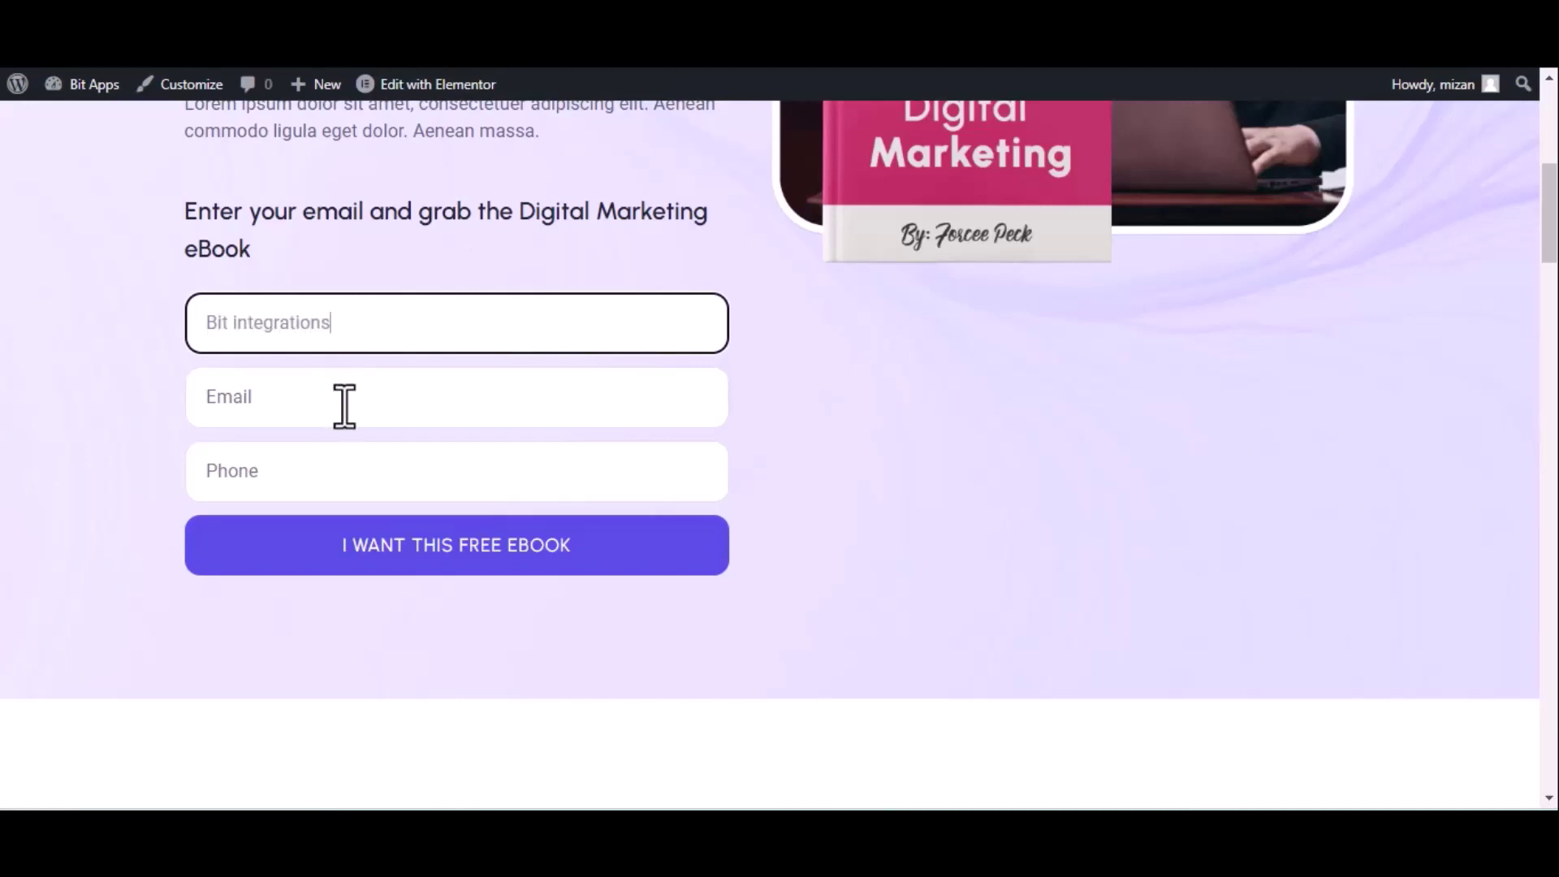
Fill in a test e-mail and phone number on the opt-in form
{"action": "left_click", "coordinate": [345, 403]}
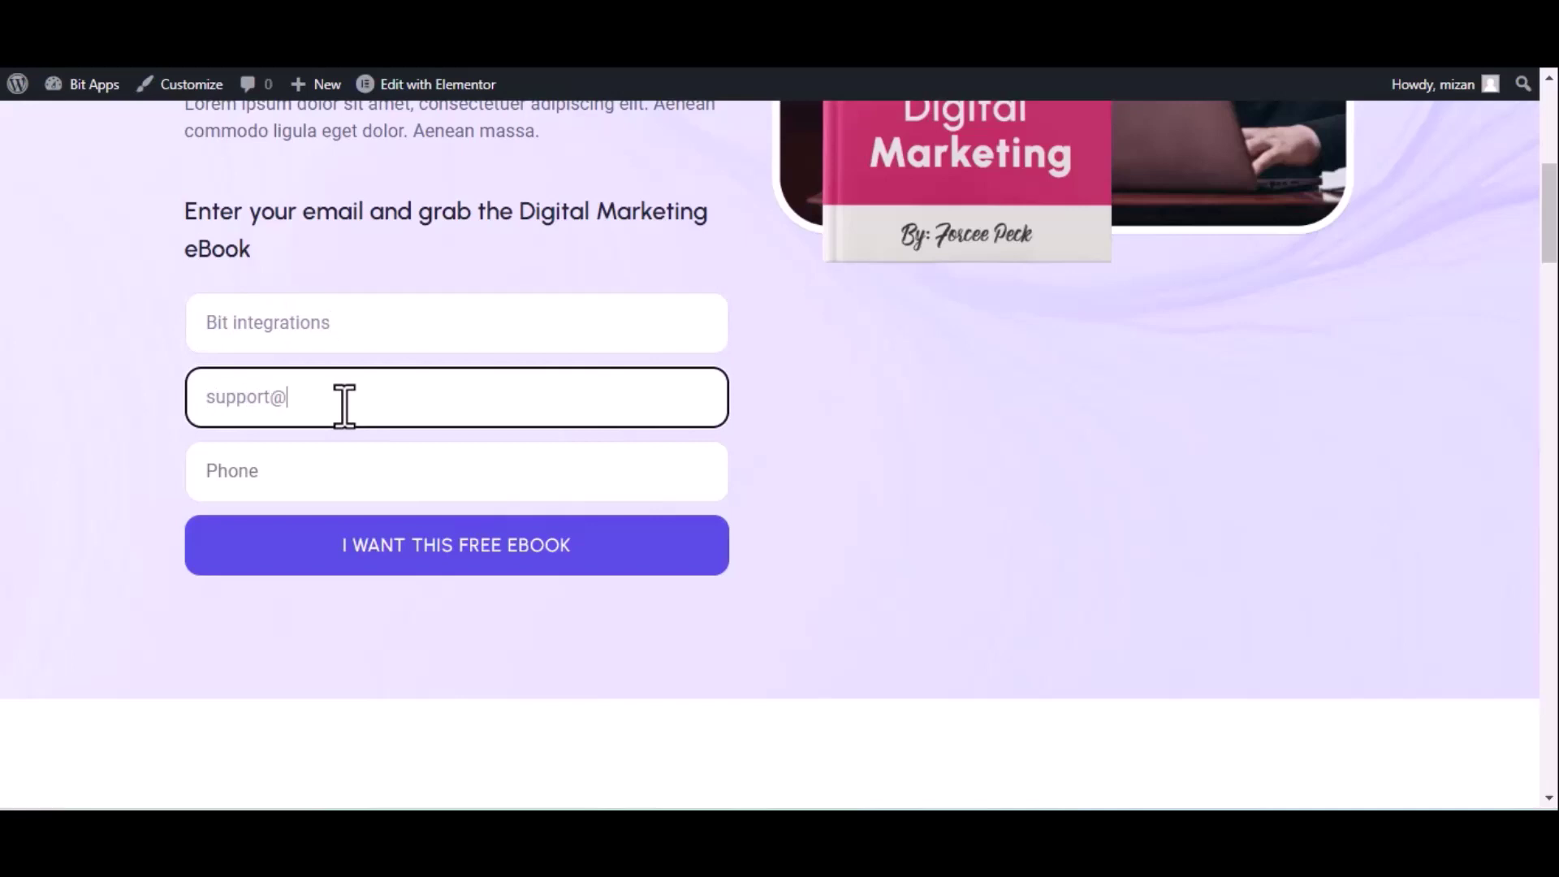
{"action": "left_click", "coordinate": [489, 484]}
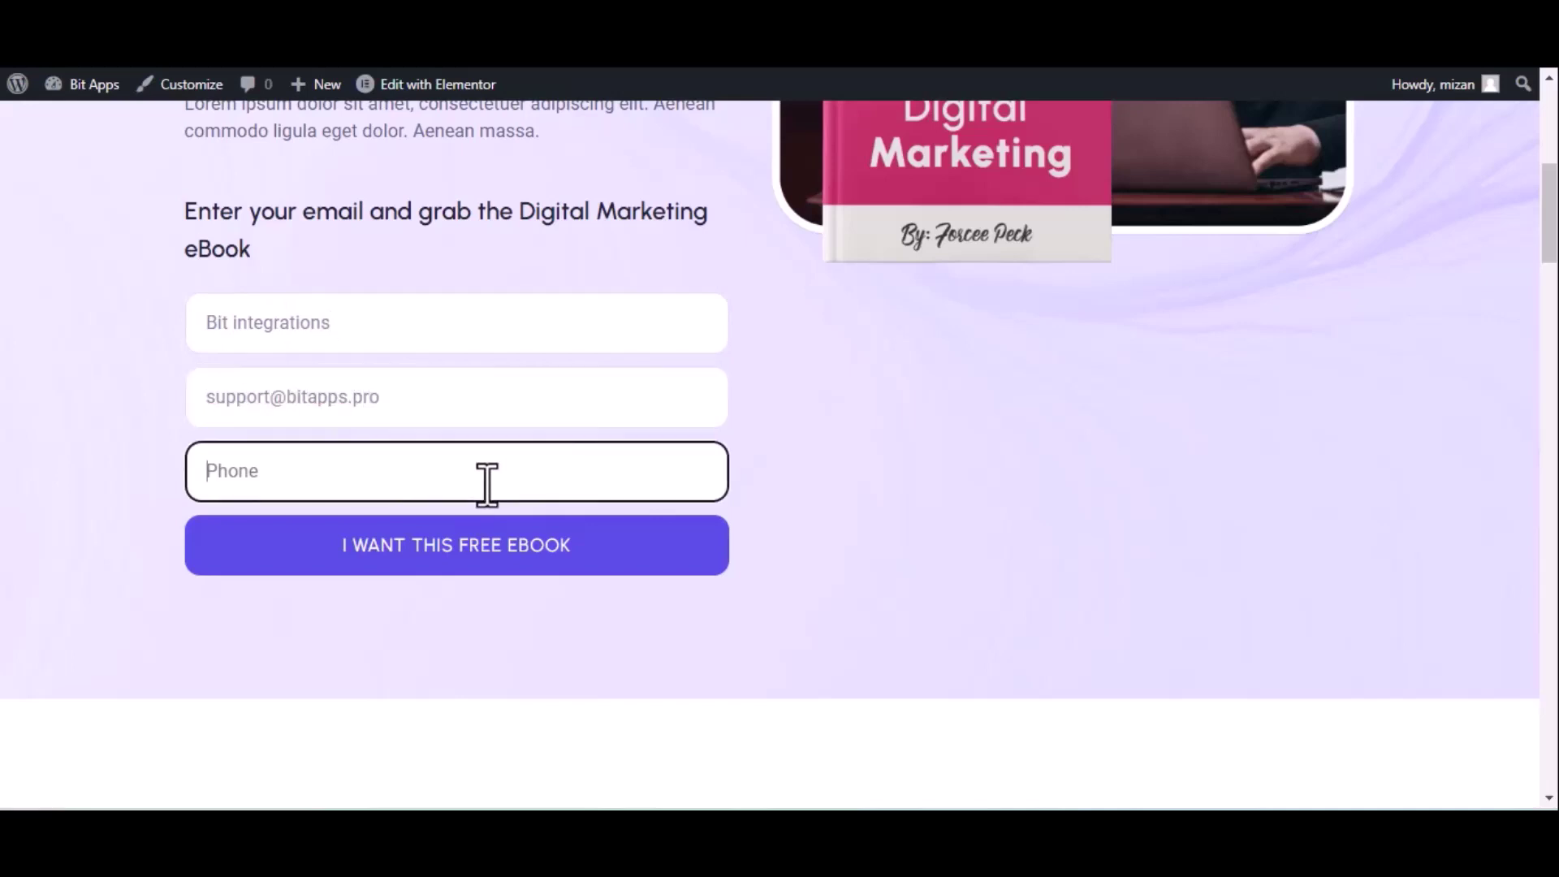
{"action": "type", "text": "4444555666"}
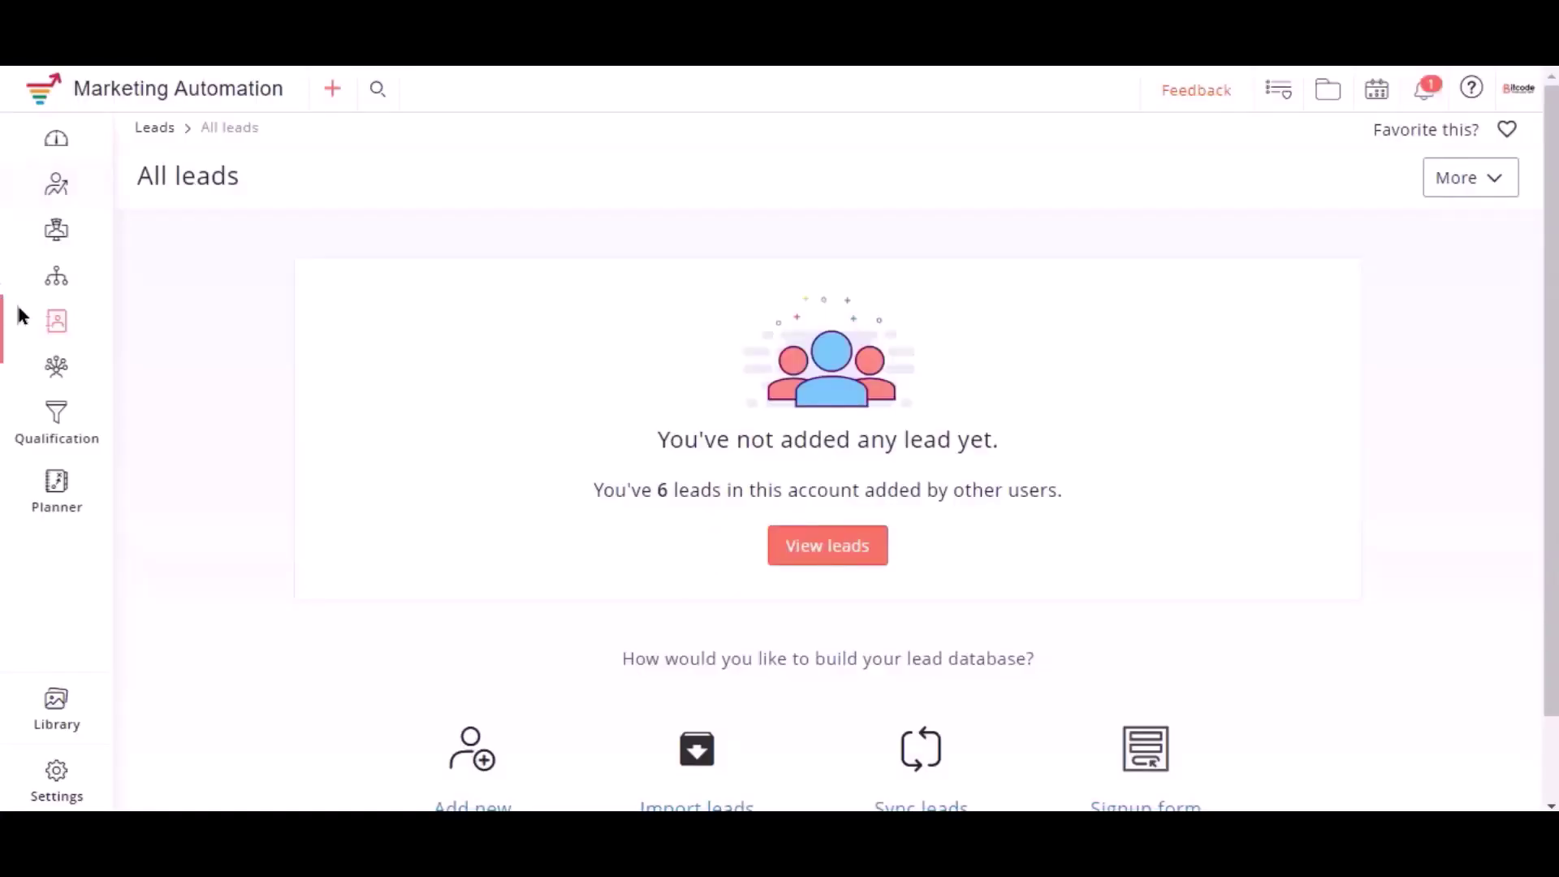
Open the Bit Integrations list's Leads tab from Manage lists to view the new lead
{"action": "mouse_move", "coordinate": [57, 328]}
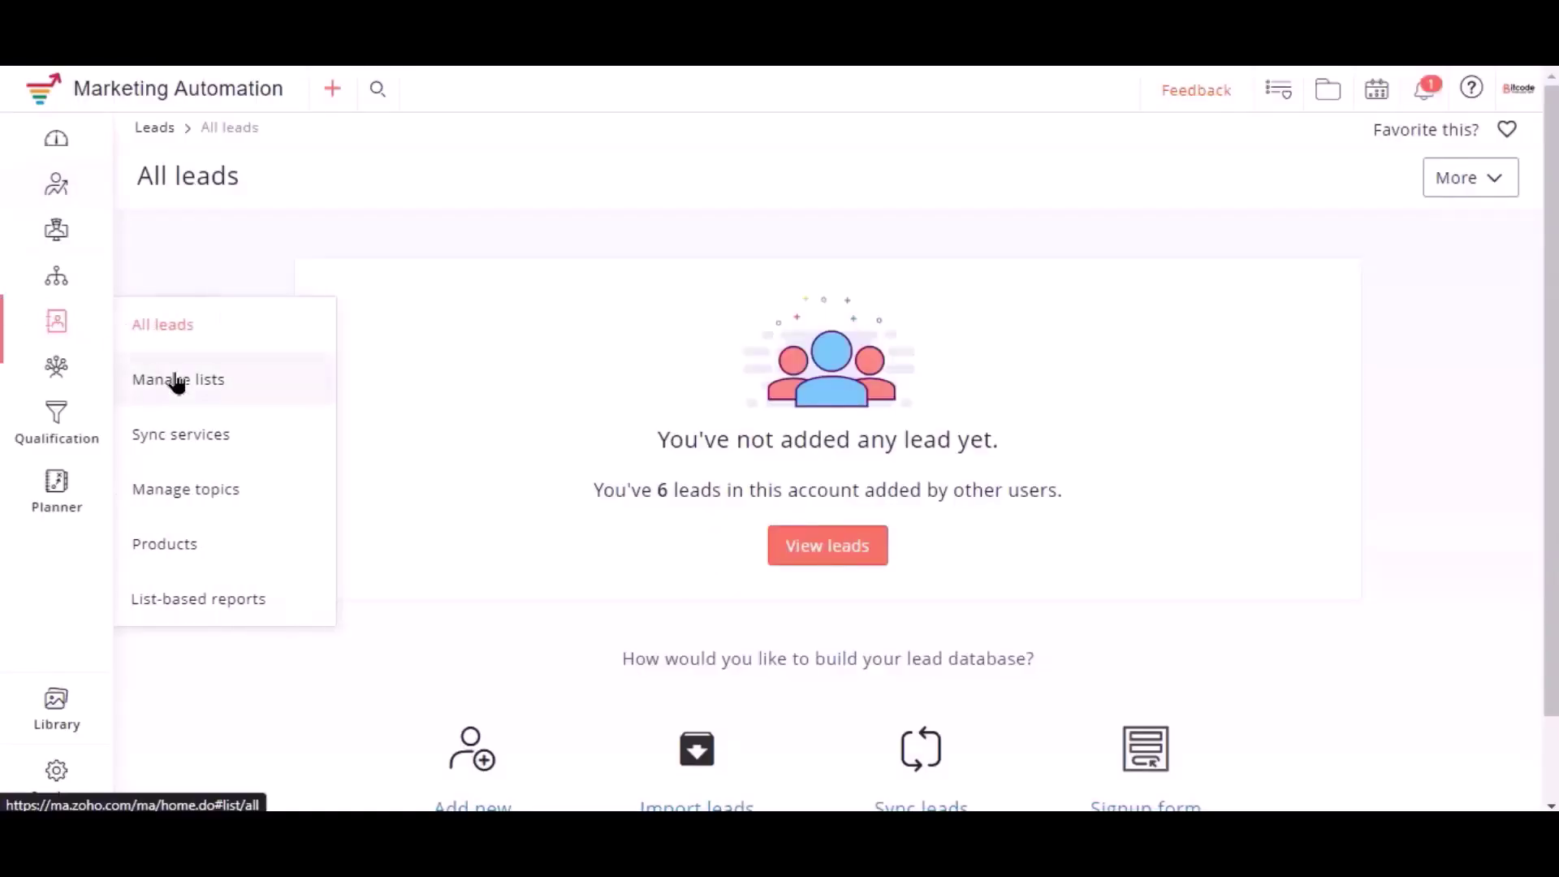
{"action": "left_click", "coordinate": [174, 380]}
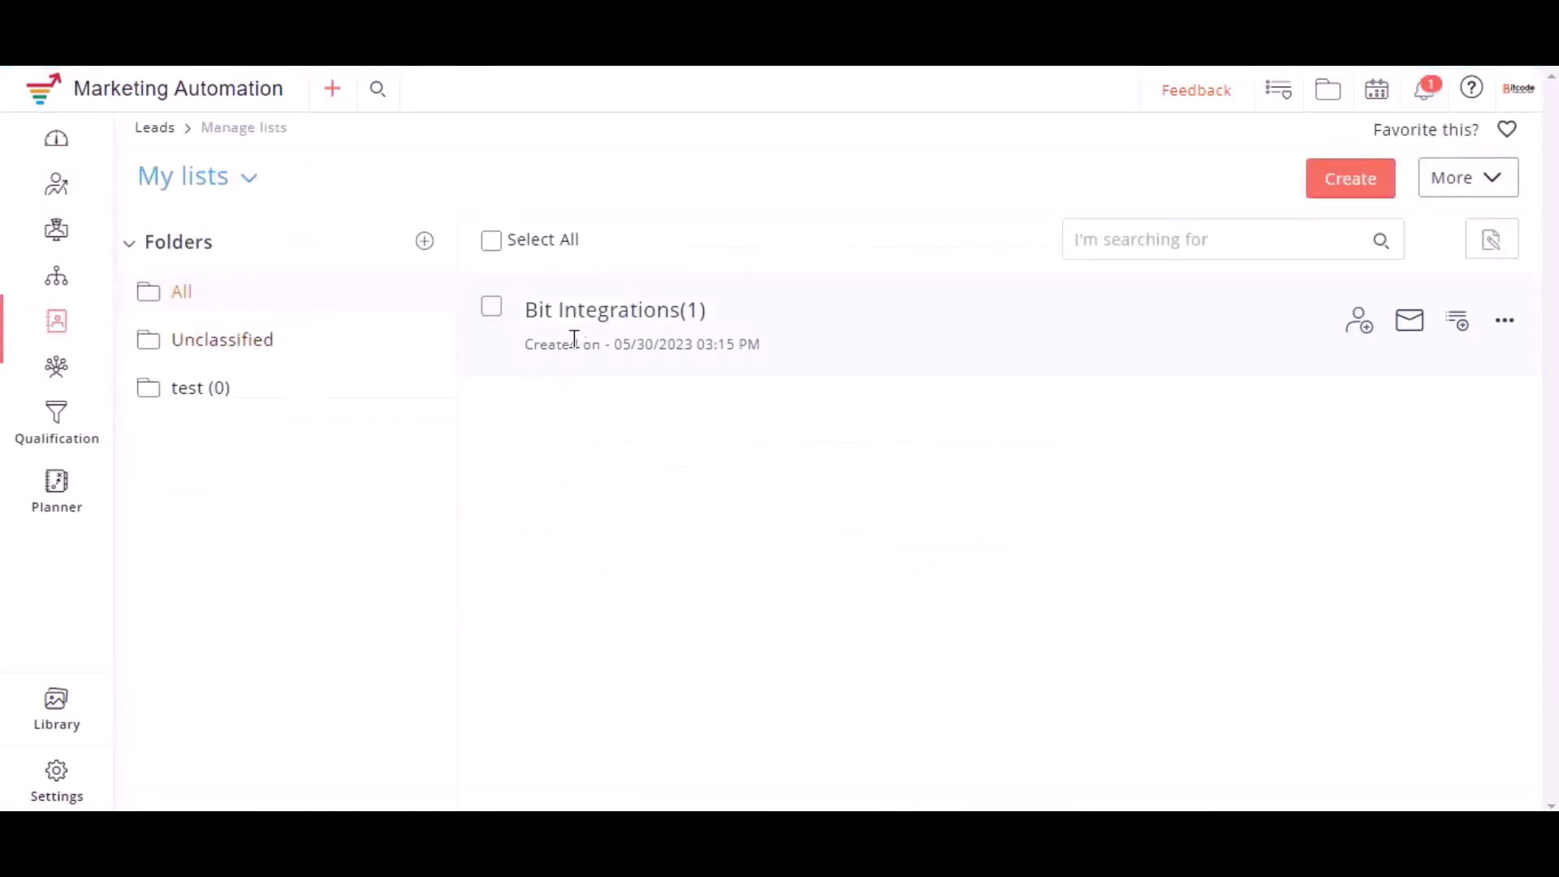
{"action": "left_click", "coordinate": [629, 319]}
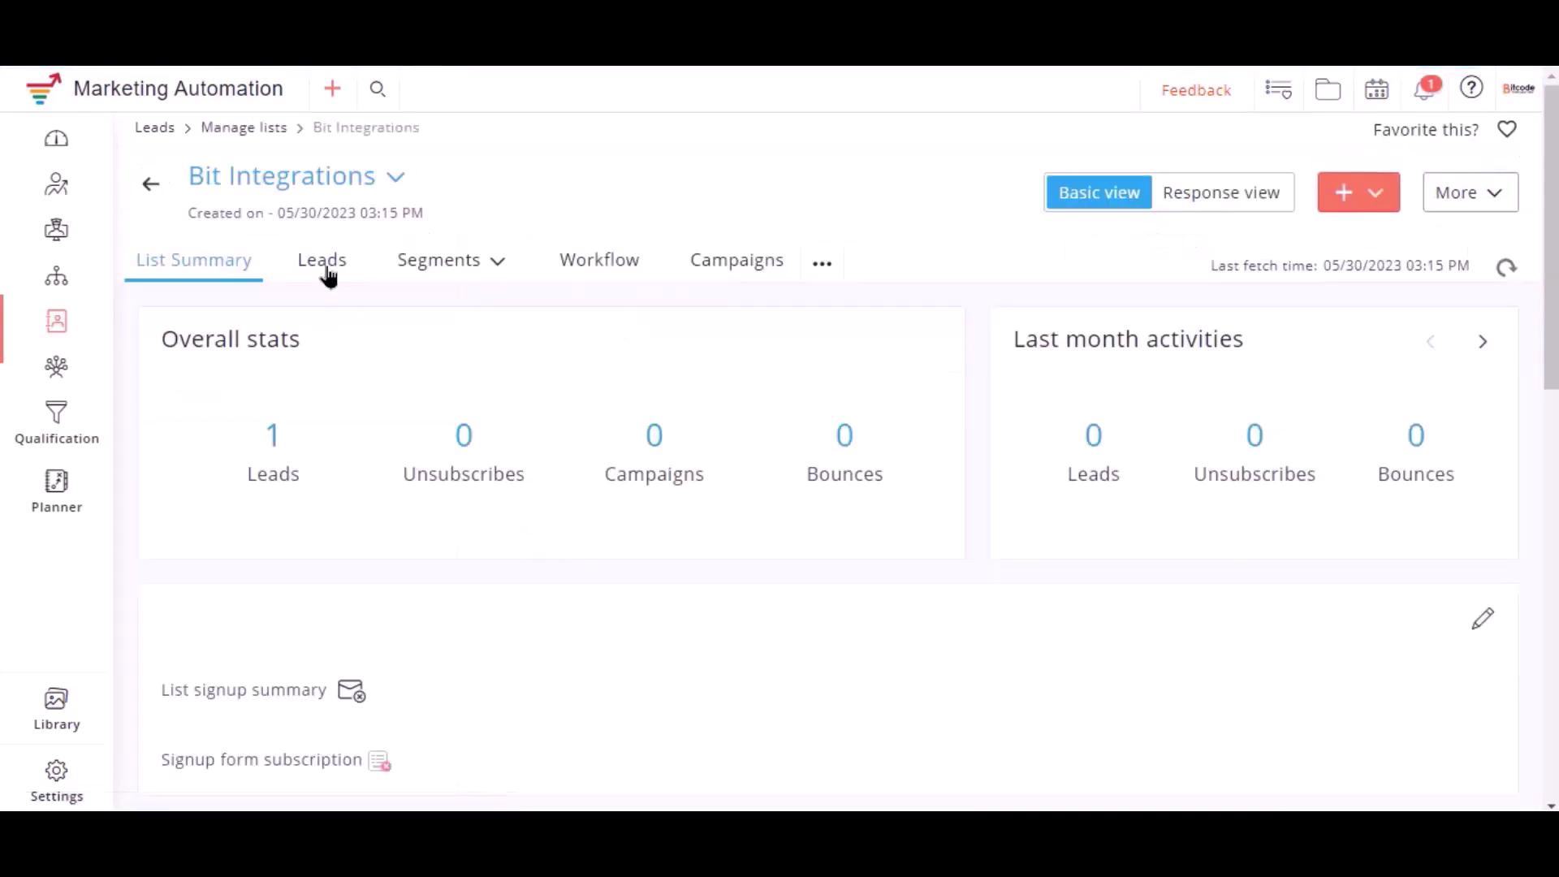
{"action": "left_click", "coordinate": [323, 273]}
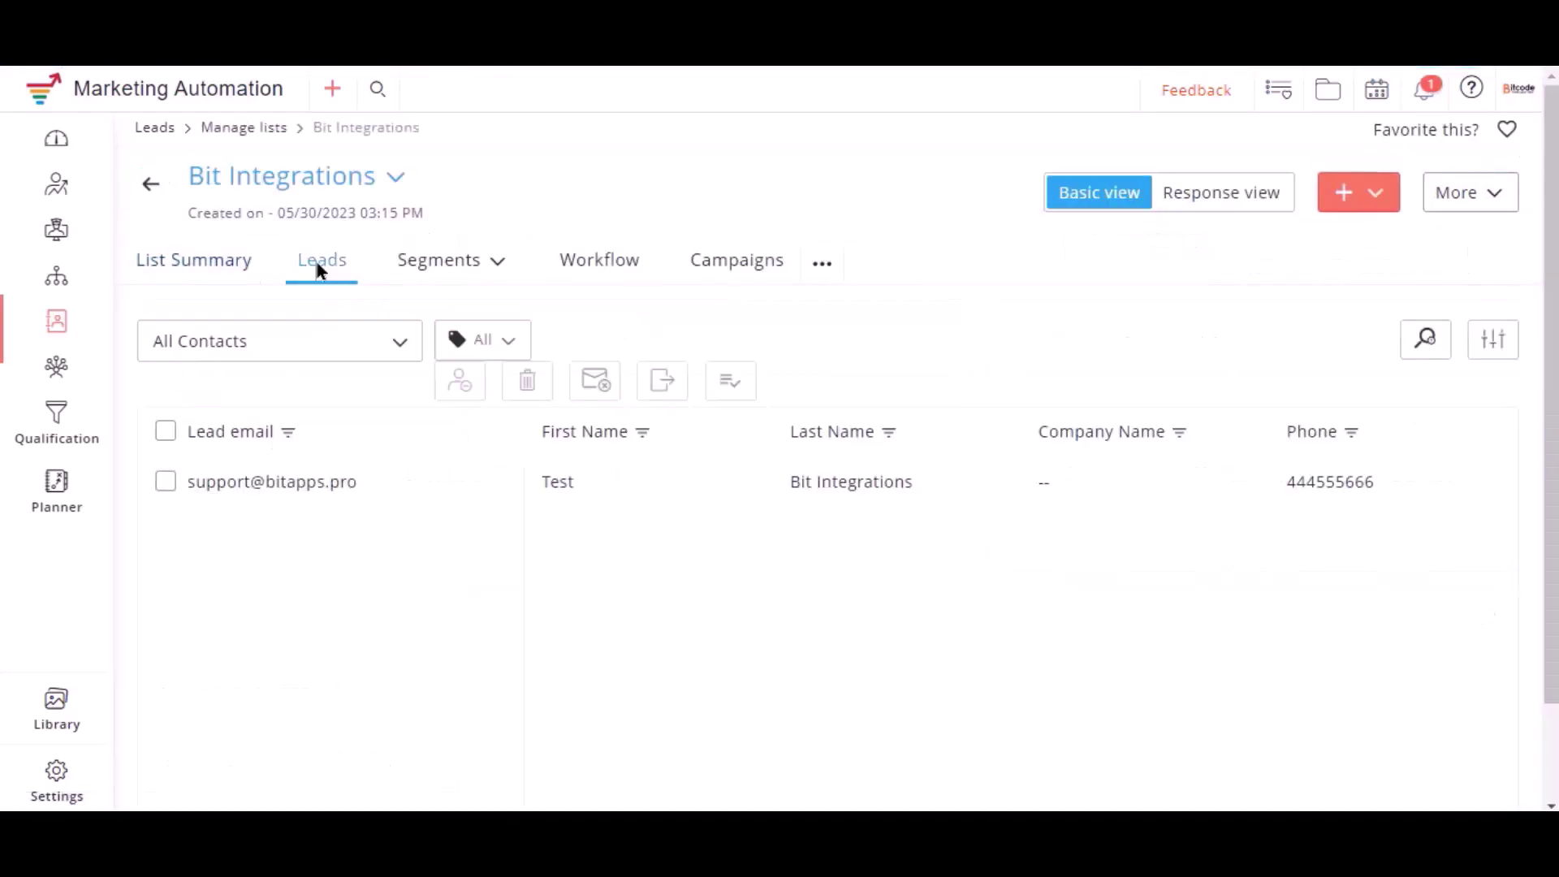